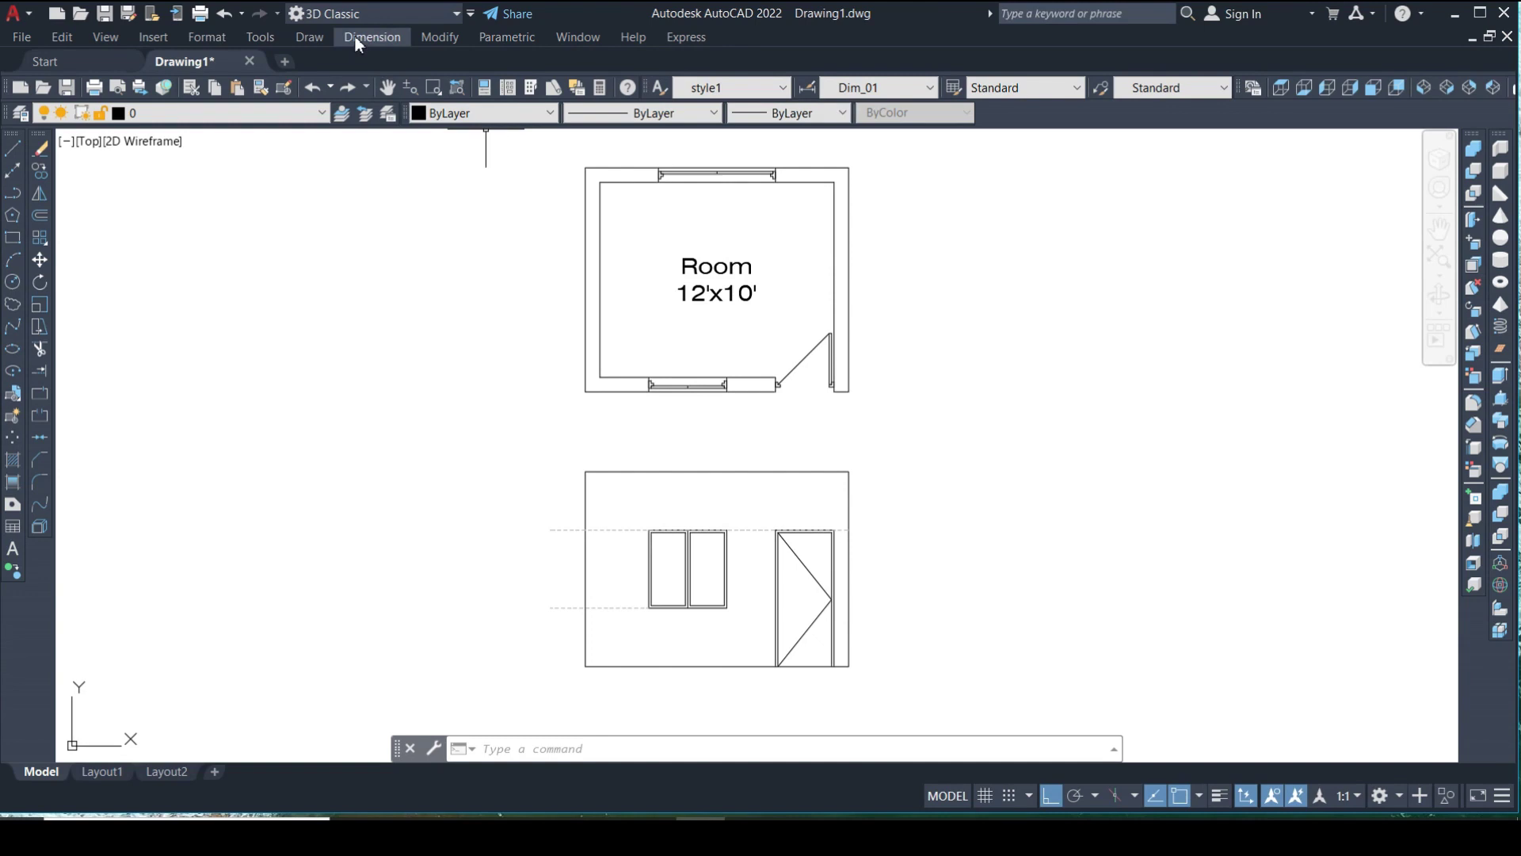
# Give Dim_01 Engineering primary units with 0'-0" precision
pyautogui.click(355, 37)
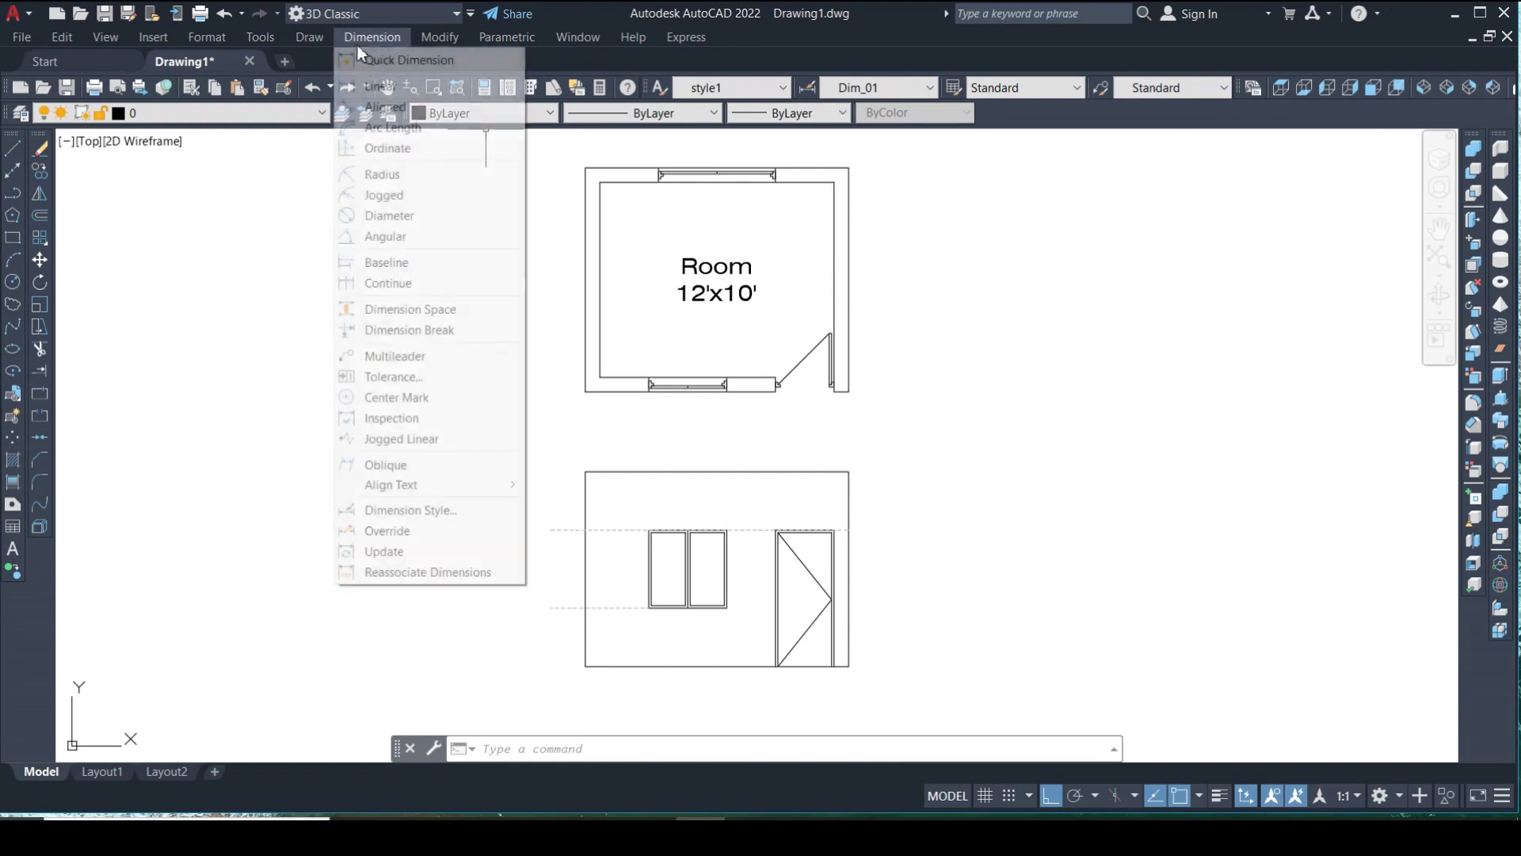
pyautogui.click(446, 519)
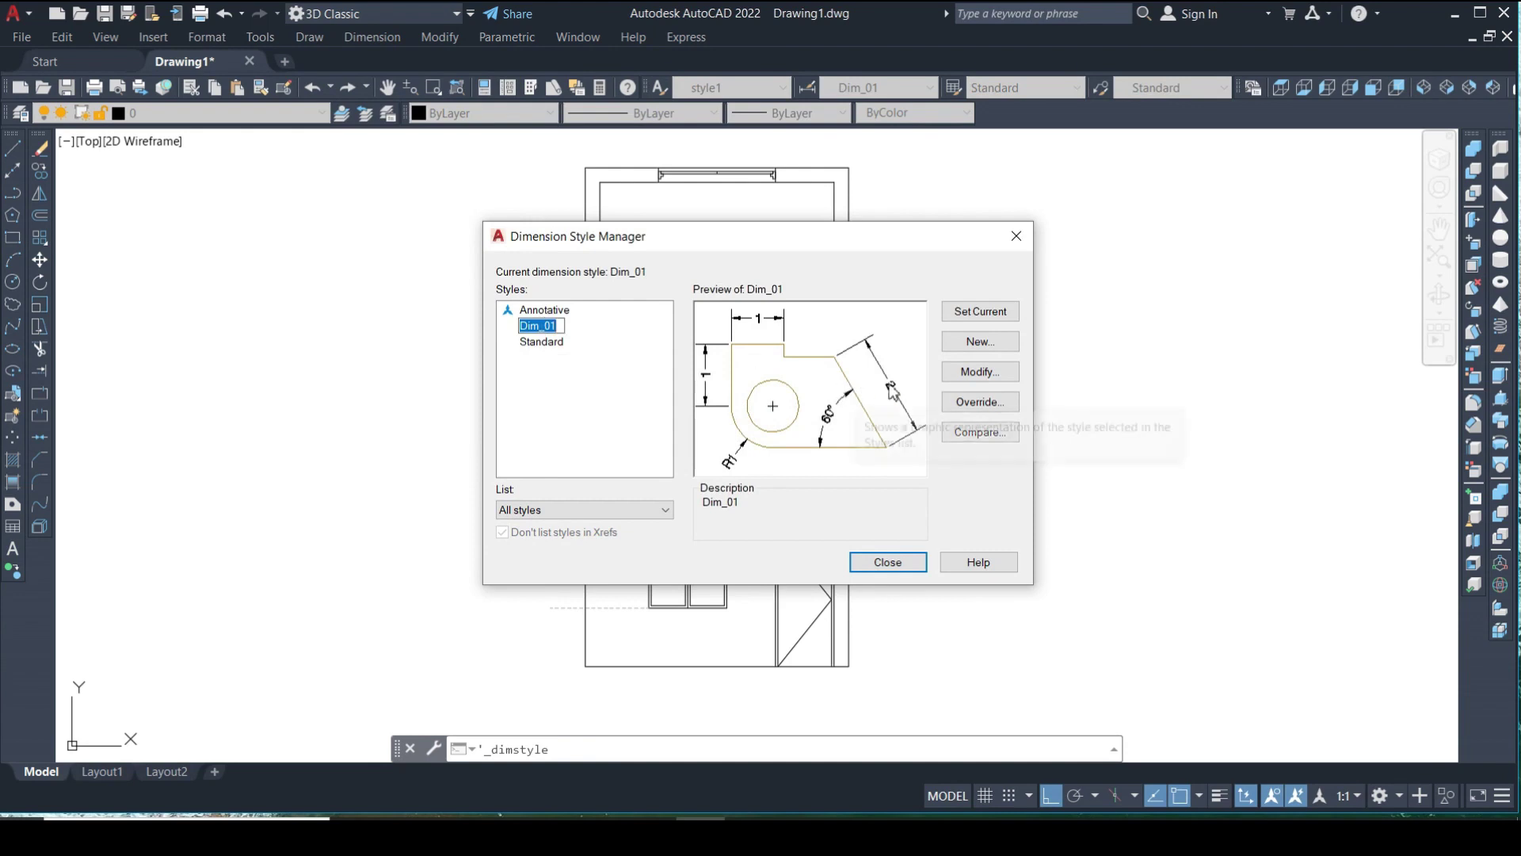
pyautogui.click(972, 378)
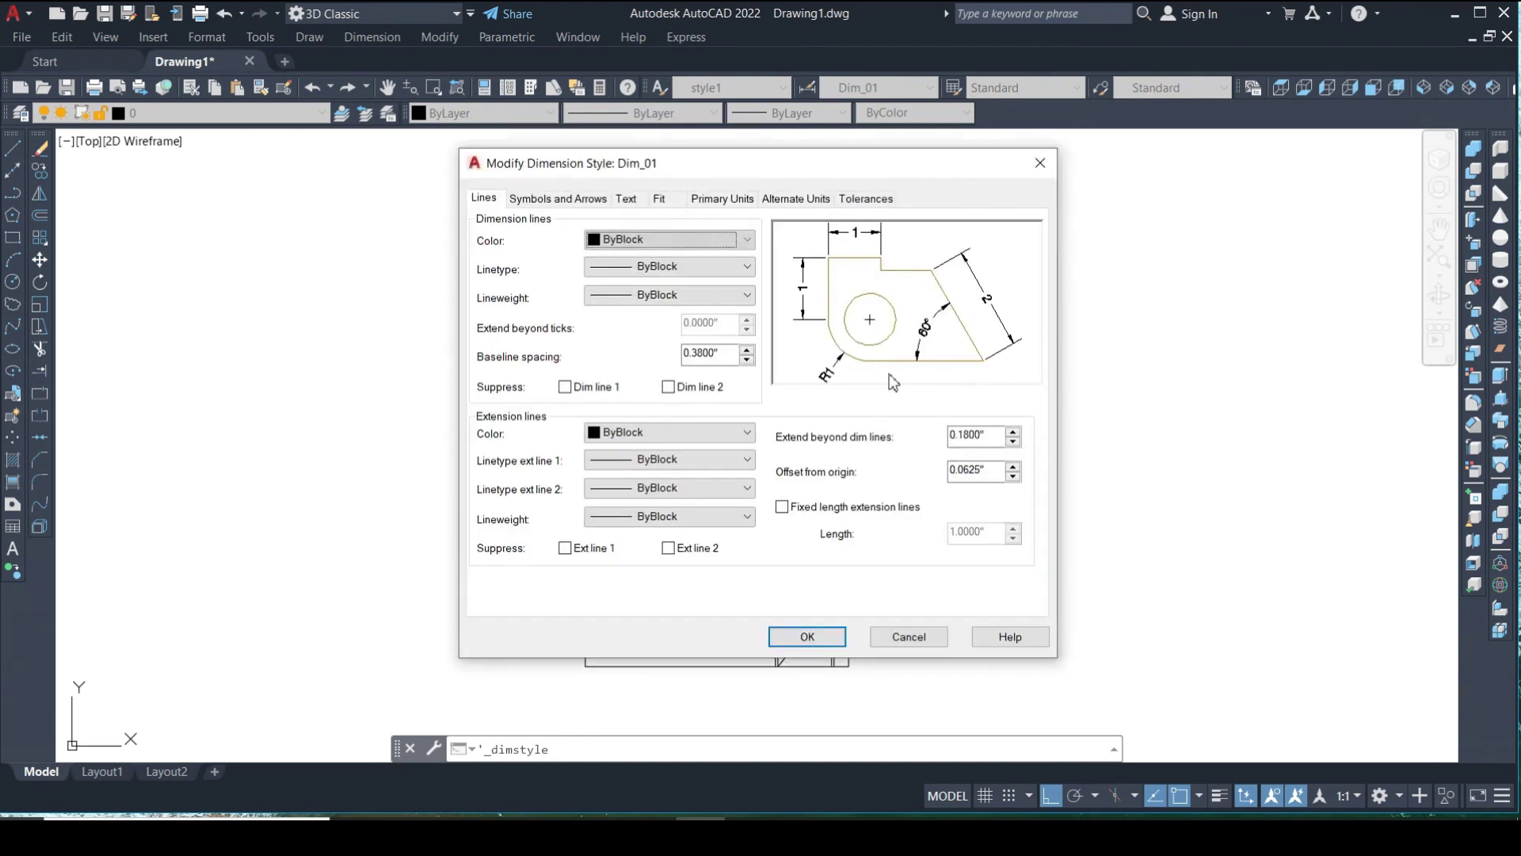
pyautogui.click(704, 201)
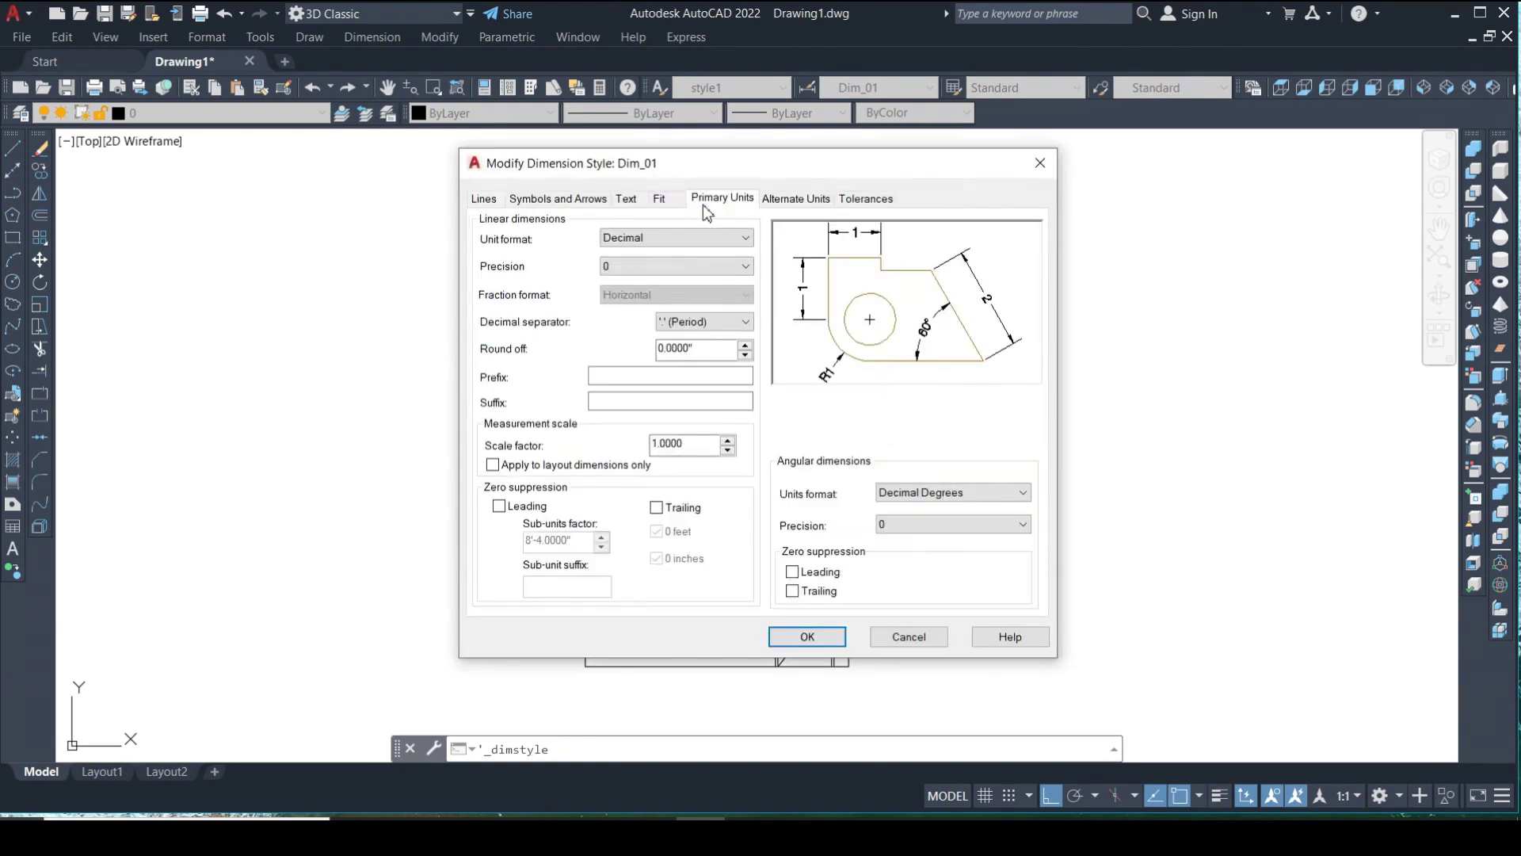
pyautogui.click(662, 237)
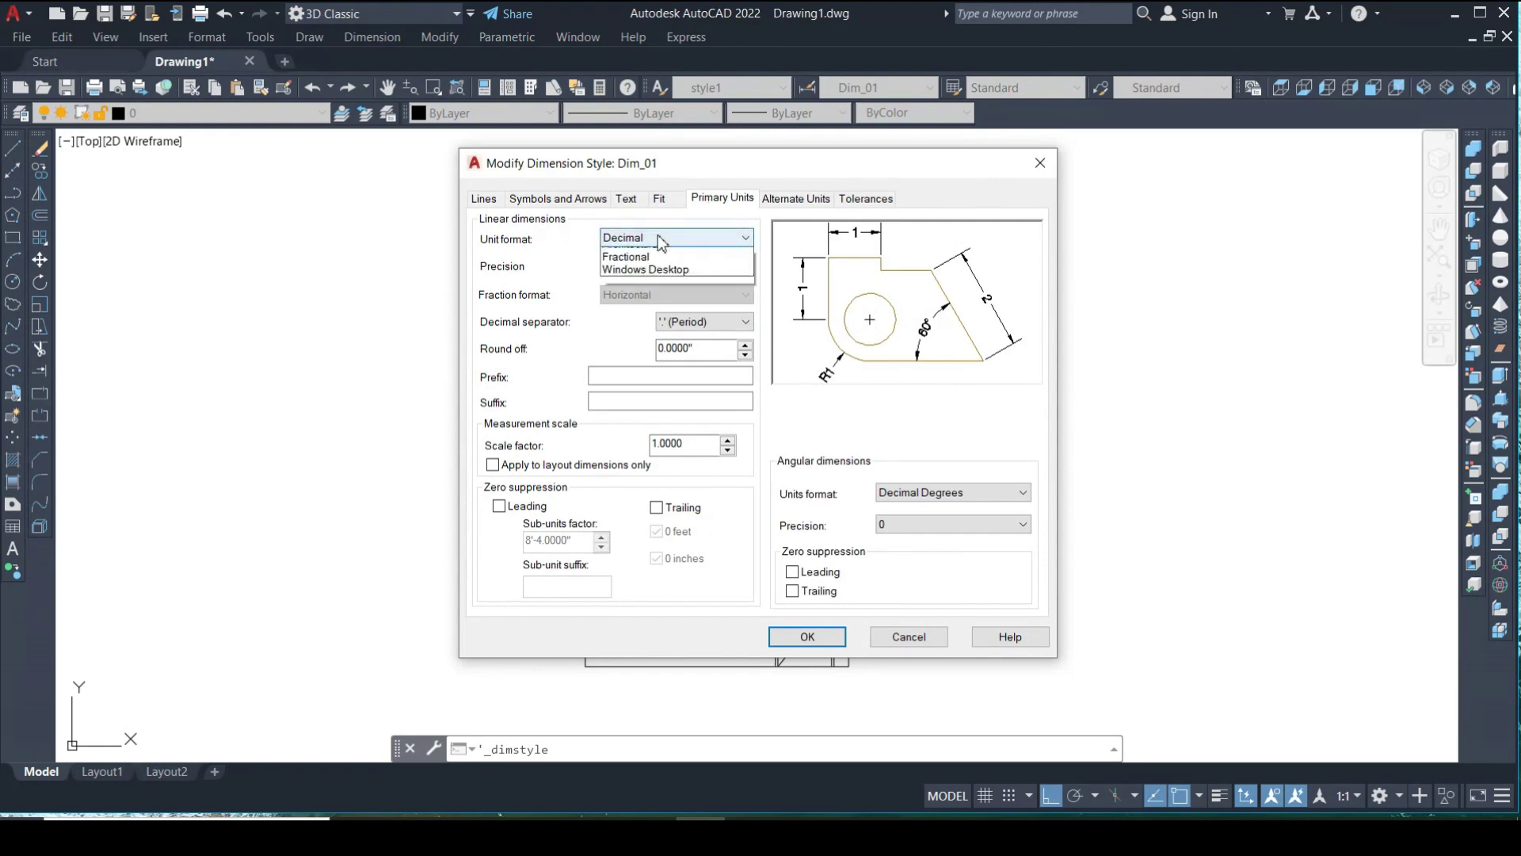
pyautogui.click(680, 283)
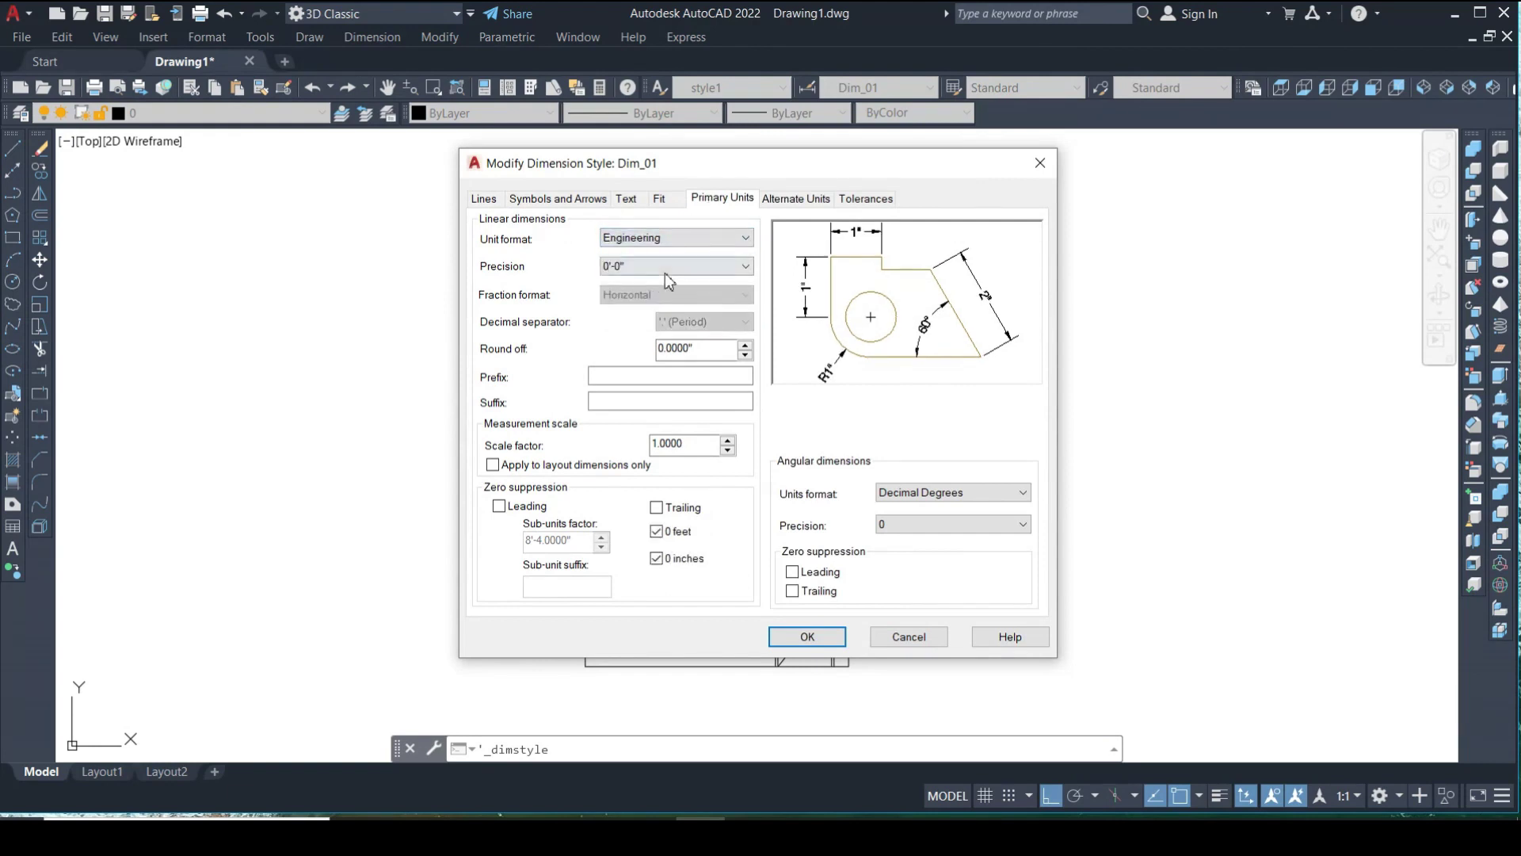
pyautogui.click(664, 272)
pyautogui.click(674, 280)
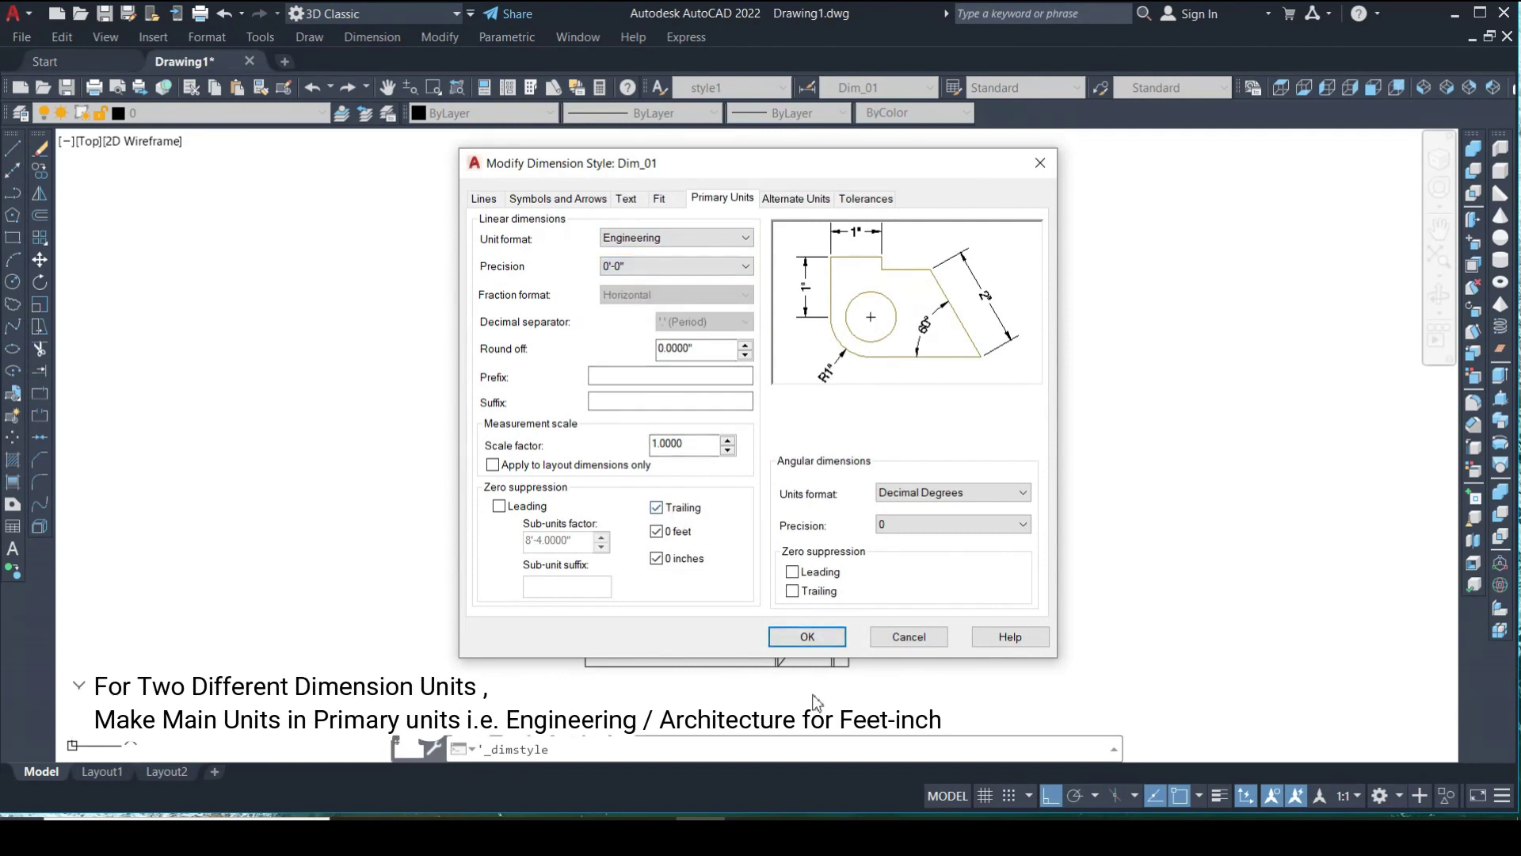
# Enable Dim_01 alternate units: Decimal, 0.00 precision, multiplier 0.0254, suffix m
pyautogui.click(782, 205)
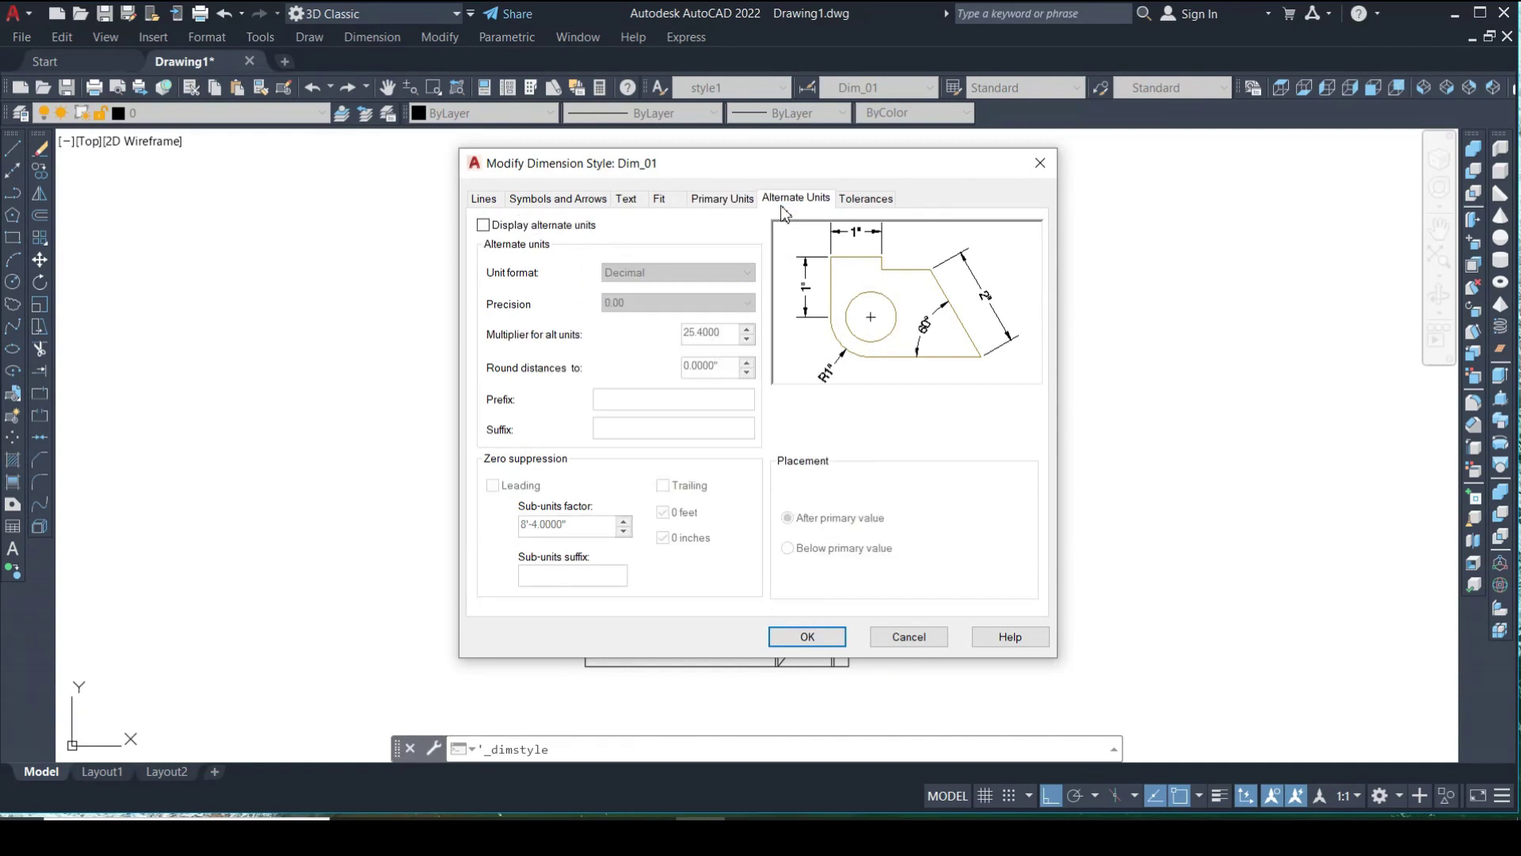
pyautogui.click(555, 225)
pyautogui.click(675, 271)
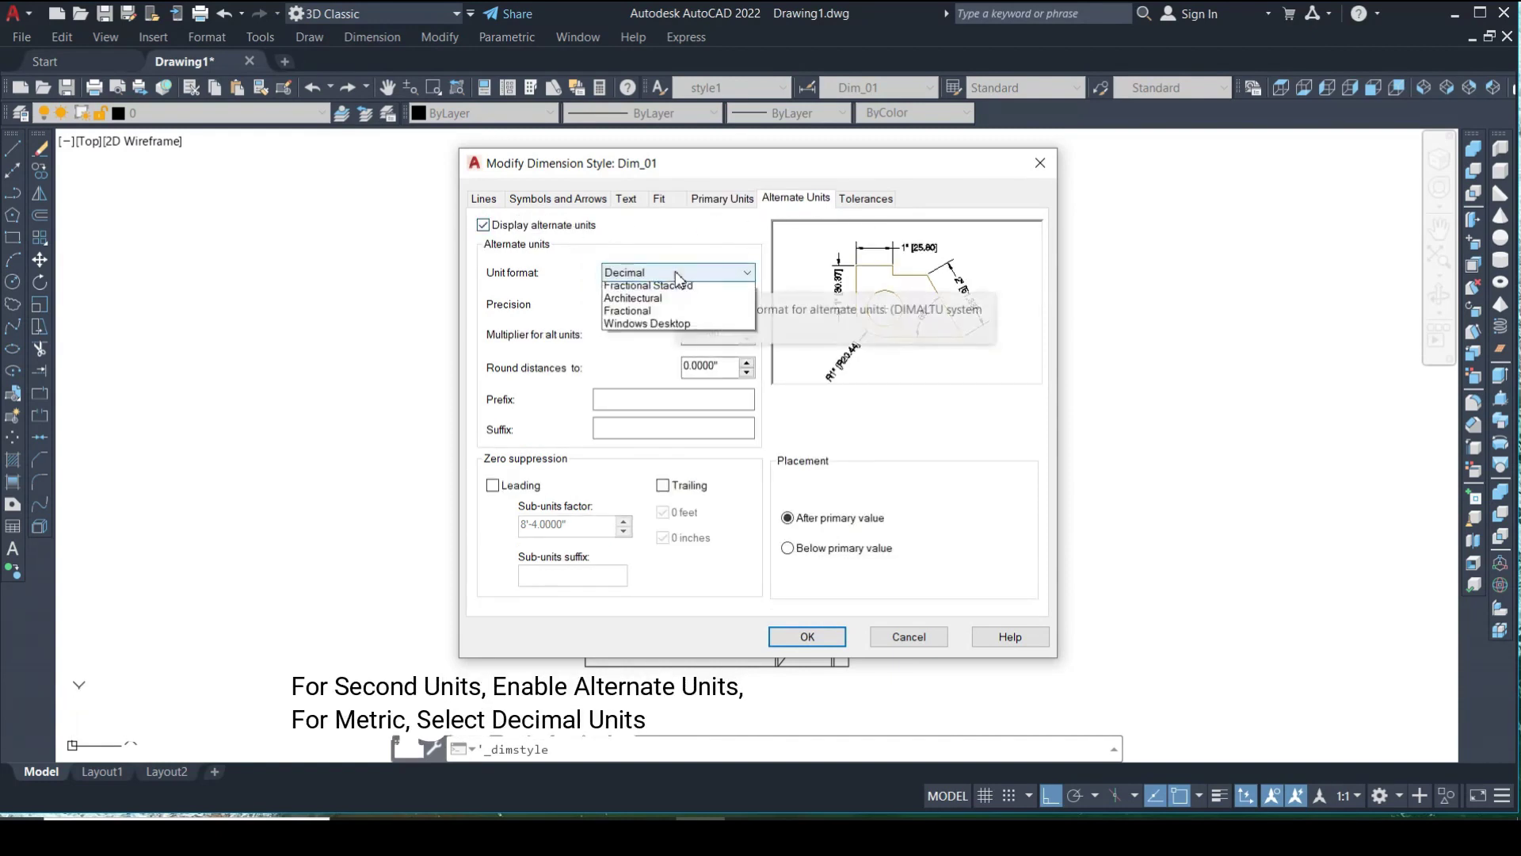
pyautogui.click(648, 306)
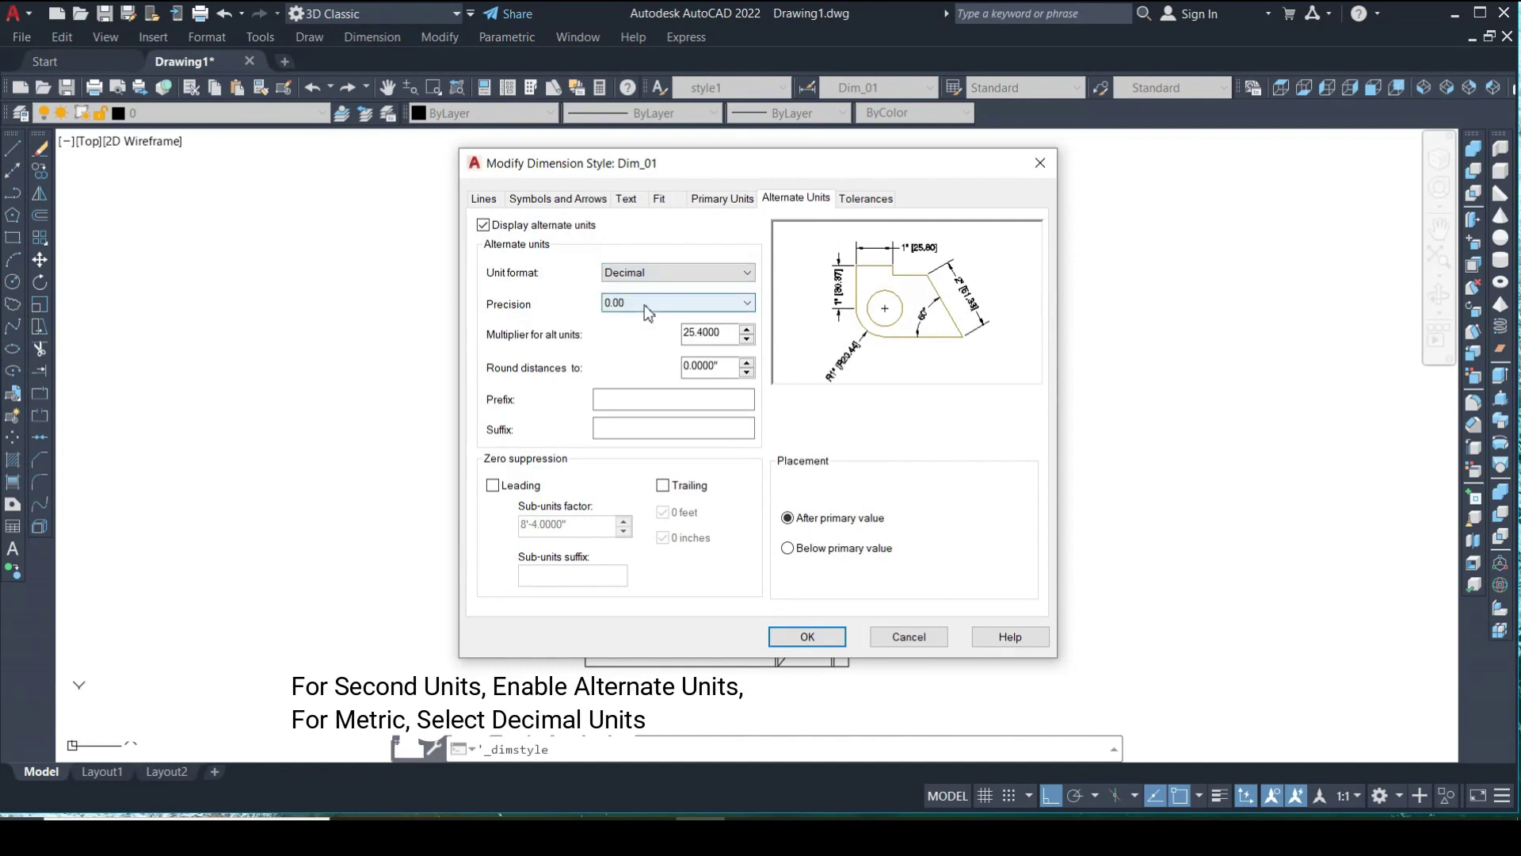
pyautogui.click(638, 305)
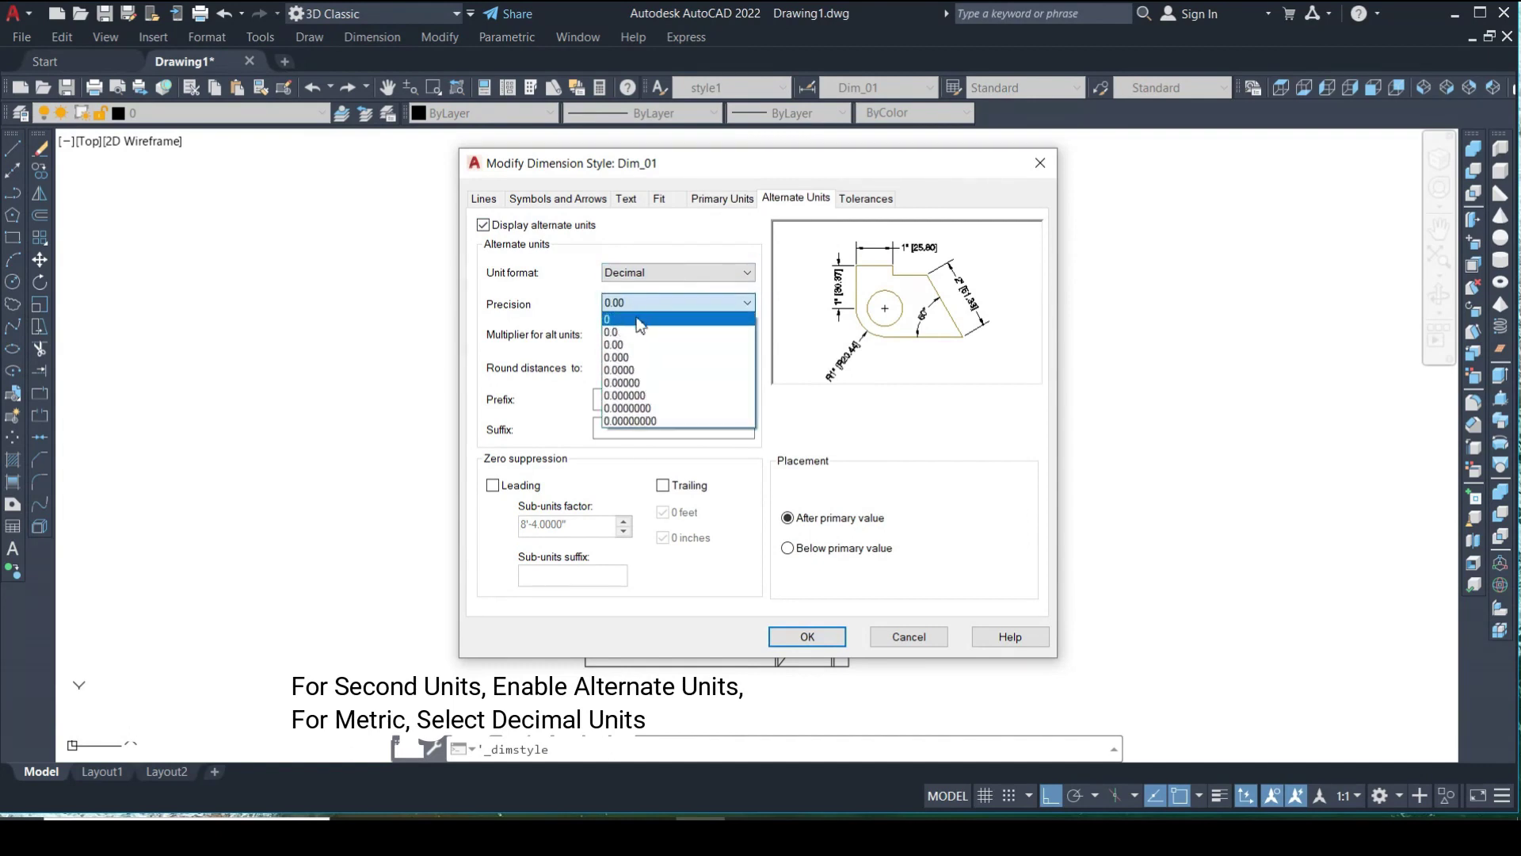
pyautogui.click(700, 345)
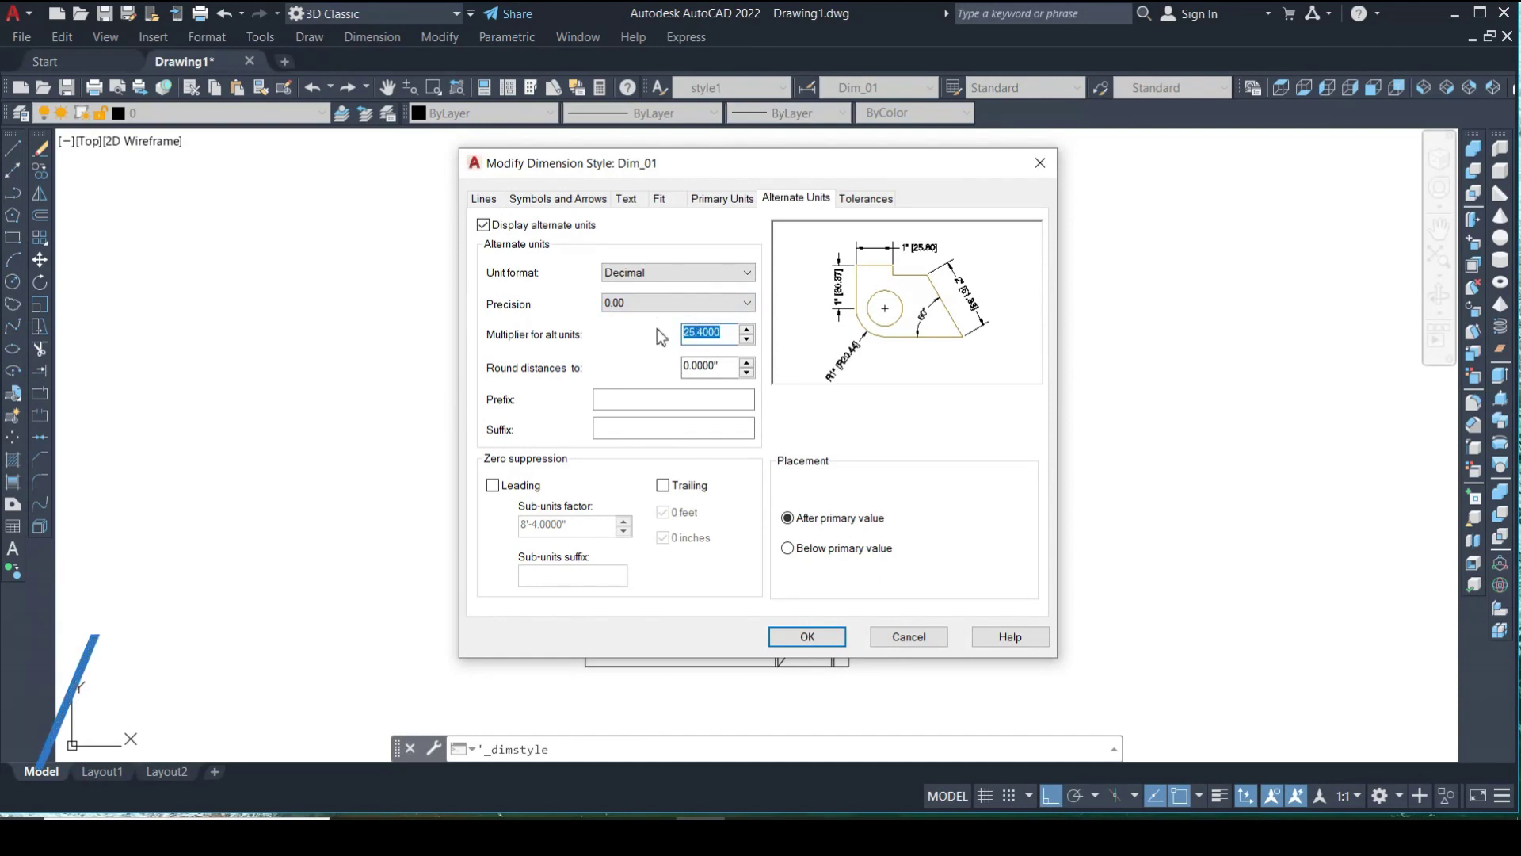
pyautogui.write('0.0254')
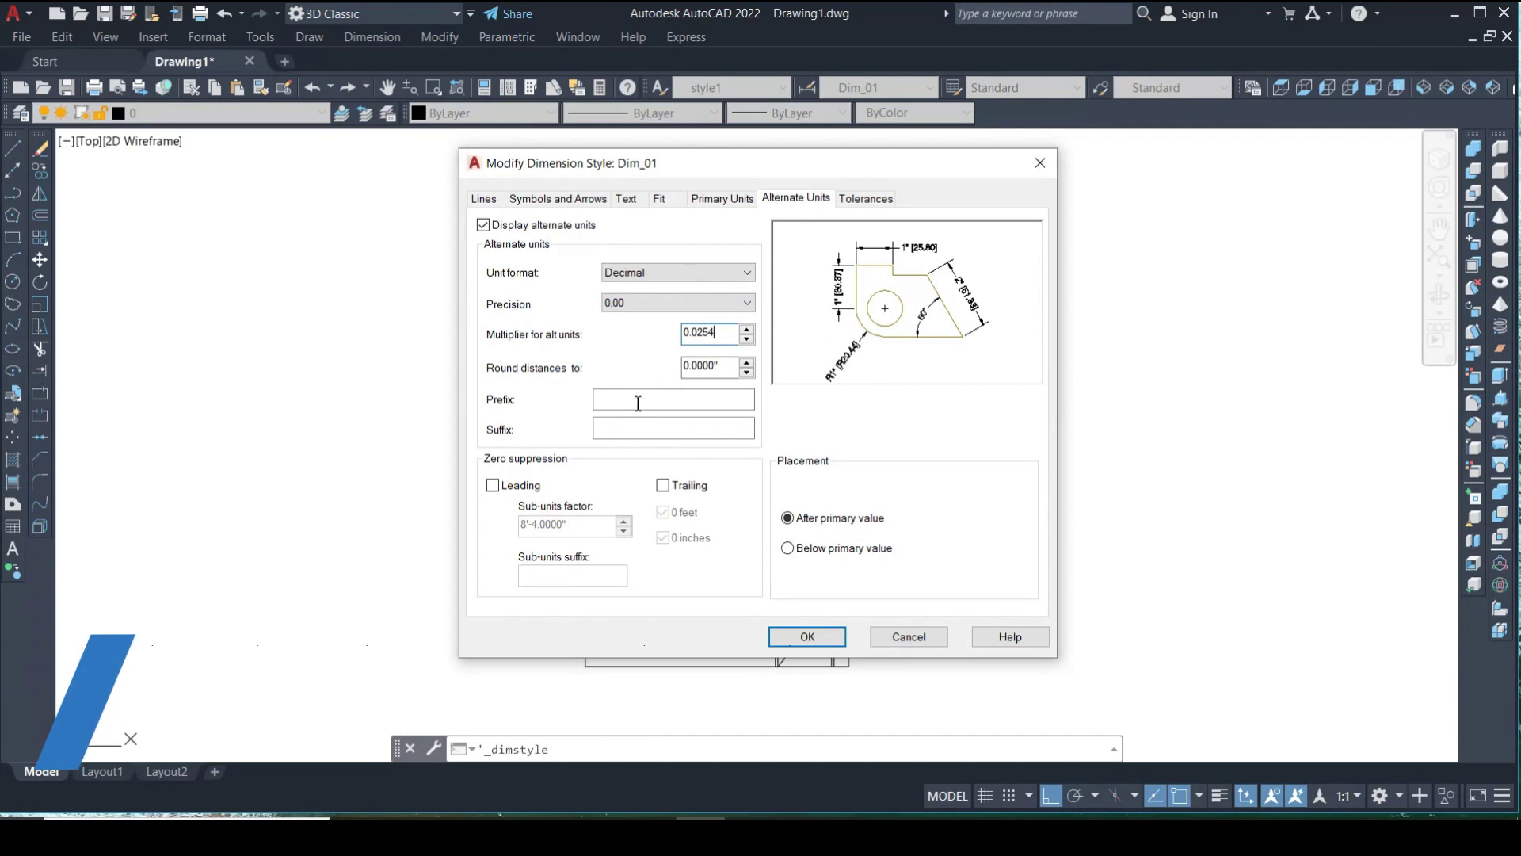
pyautogui.click(624, 425)
pyautogui.write('m')
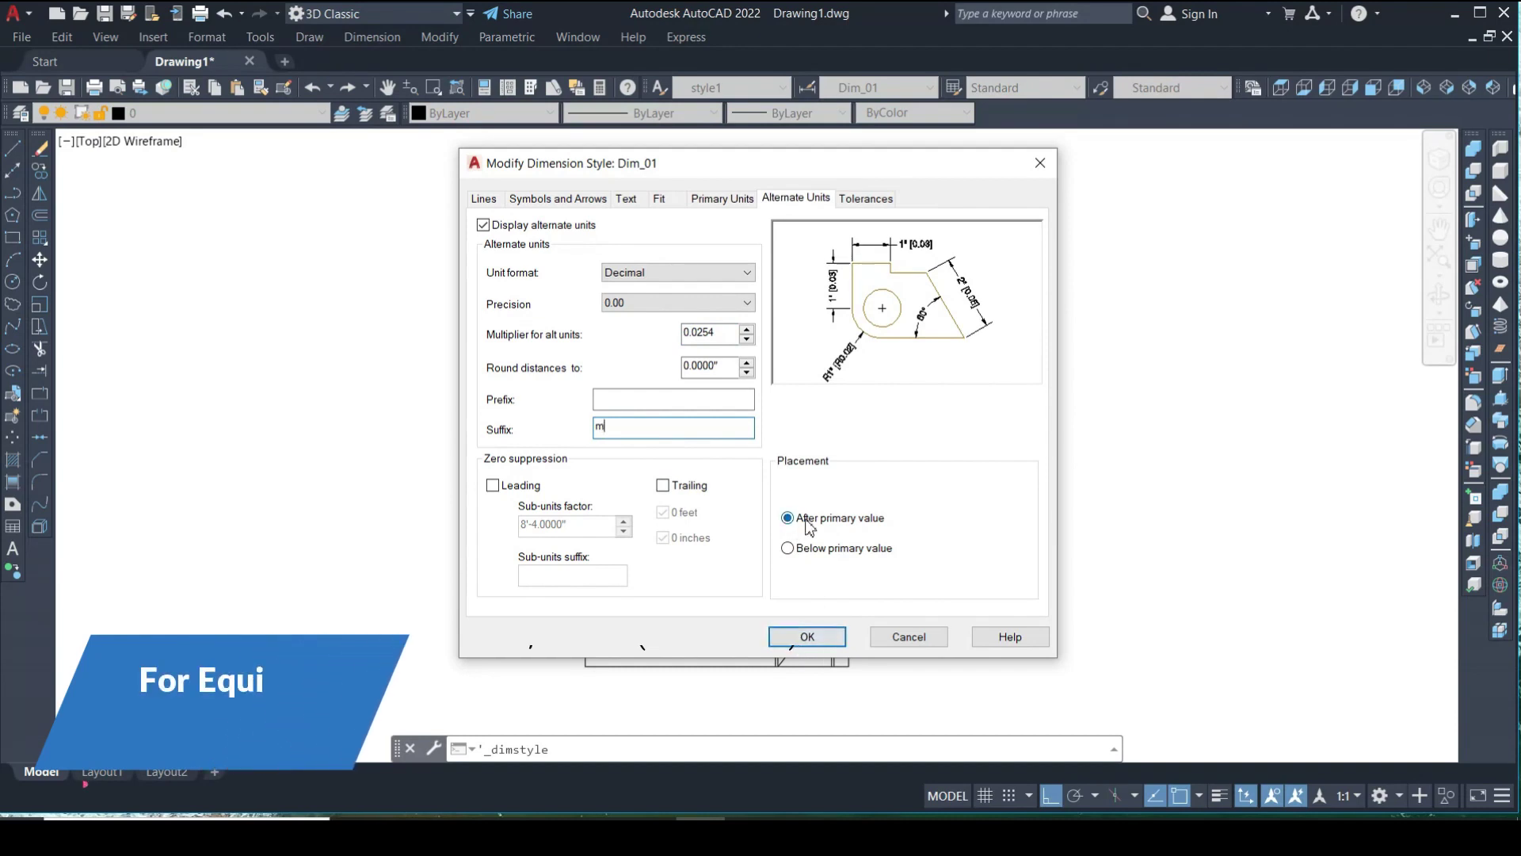
pyautogui.click(814, 630)
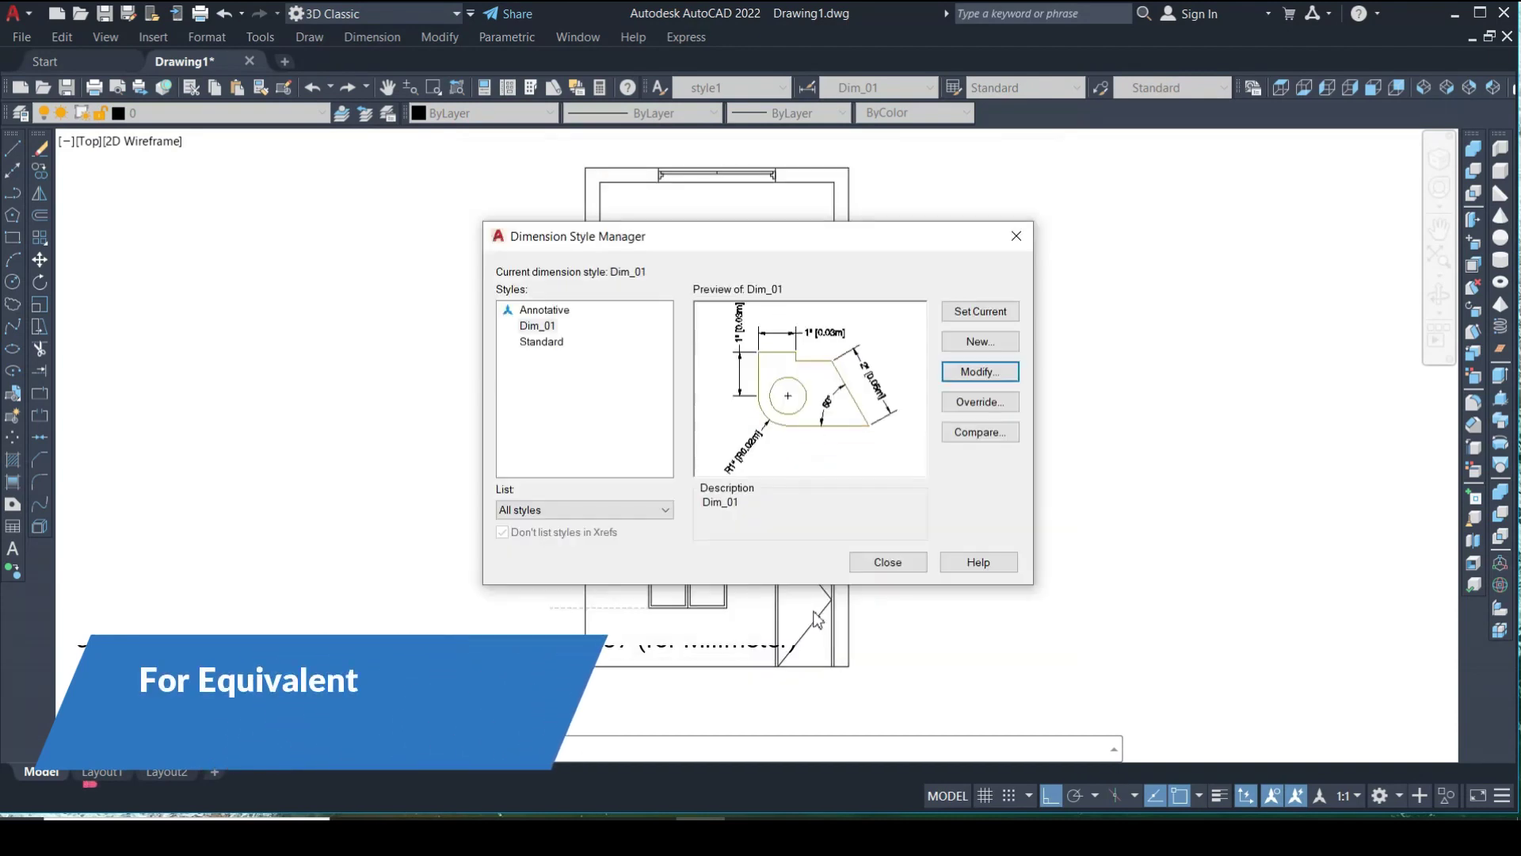
# Close the style manager and draw lines across the top wall between its corners
pyautogui.click(887, 562)
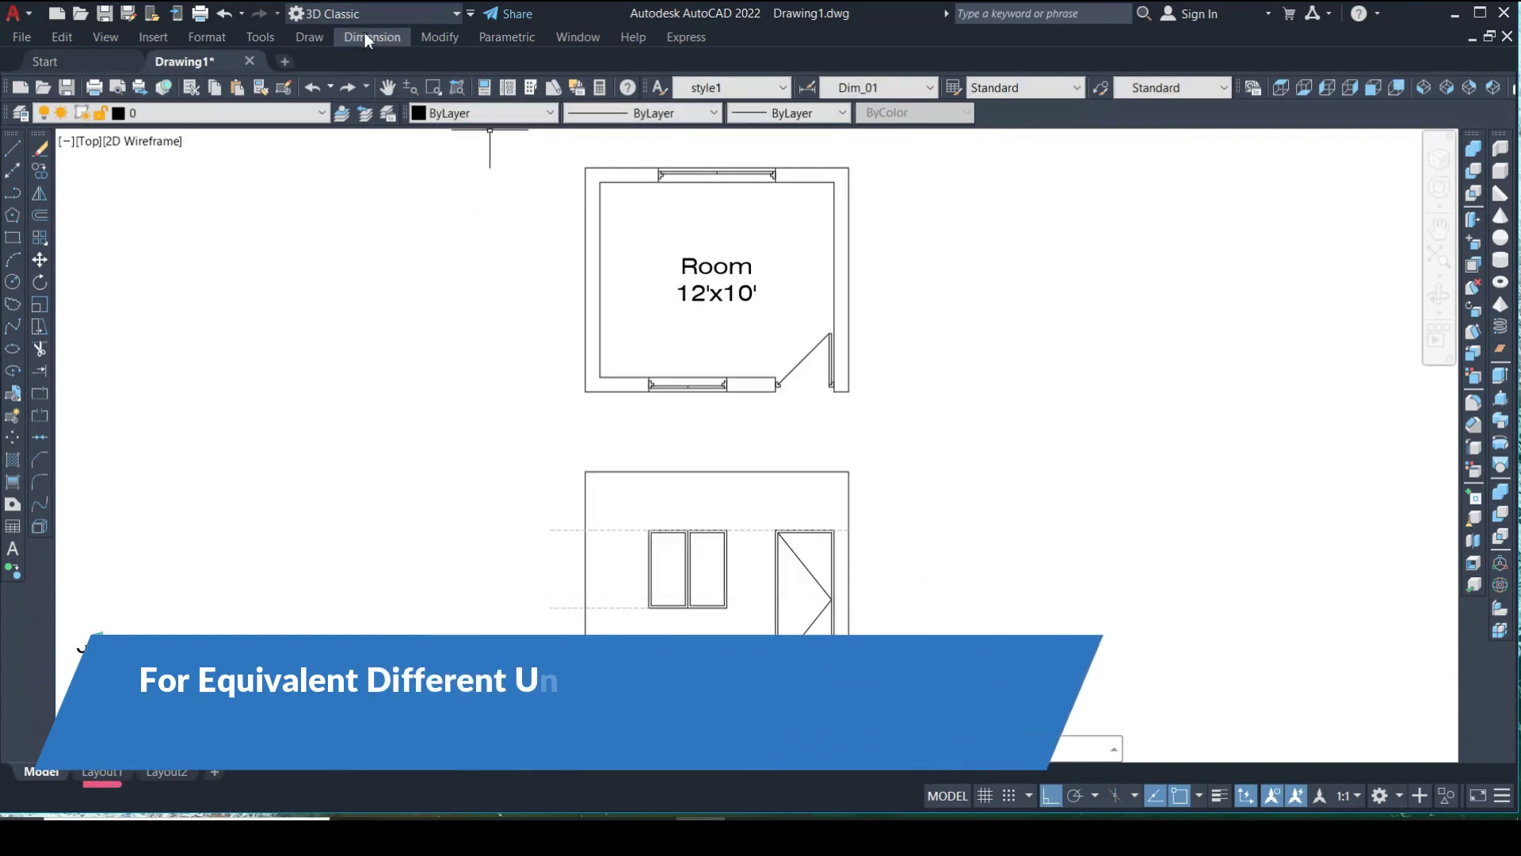
pyautogui.click(365, 36)
pyautogui.click(382, 87)
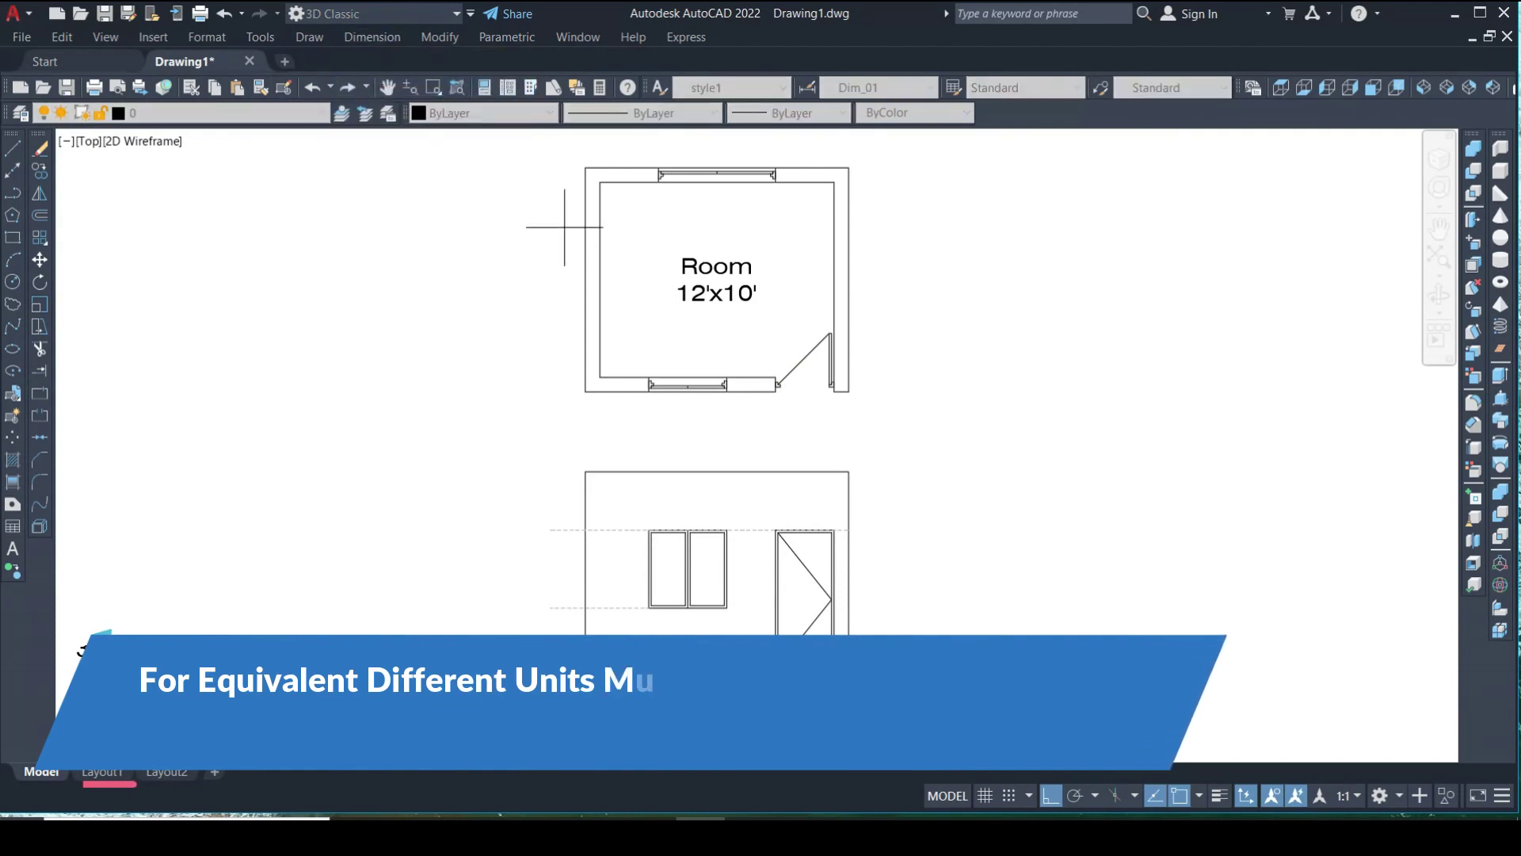
pyautogui.scroll(4, 621, 187)
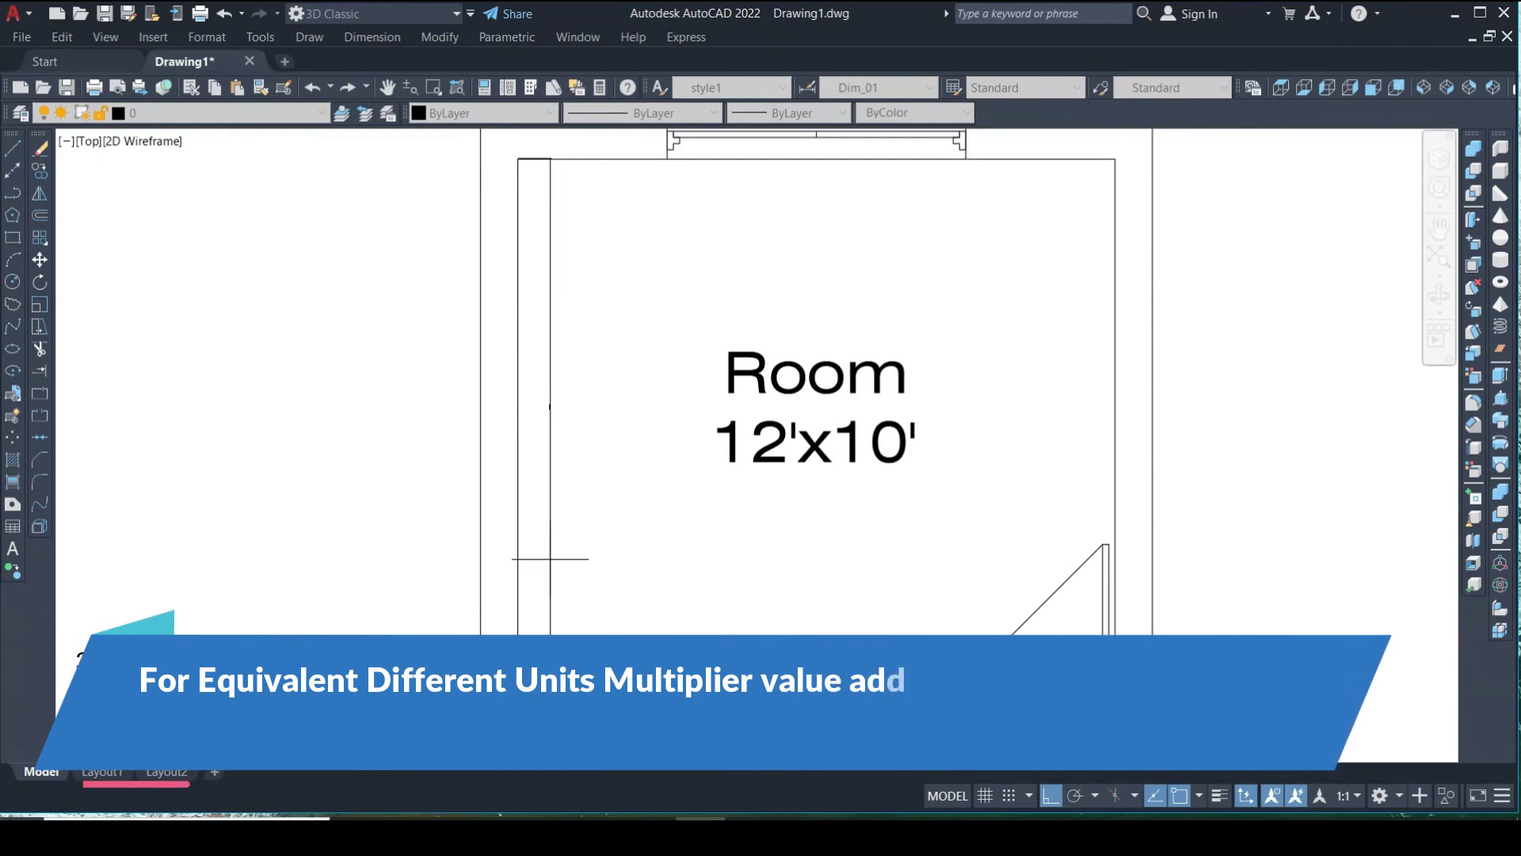
pyautogui.scroll(2, 531, 134)
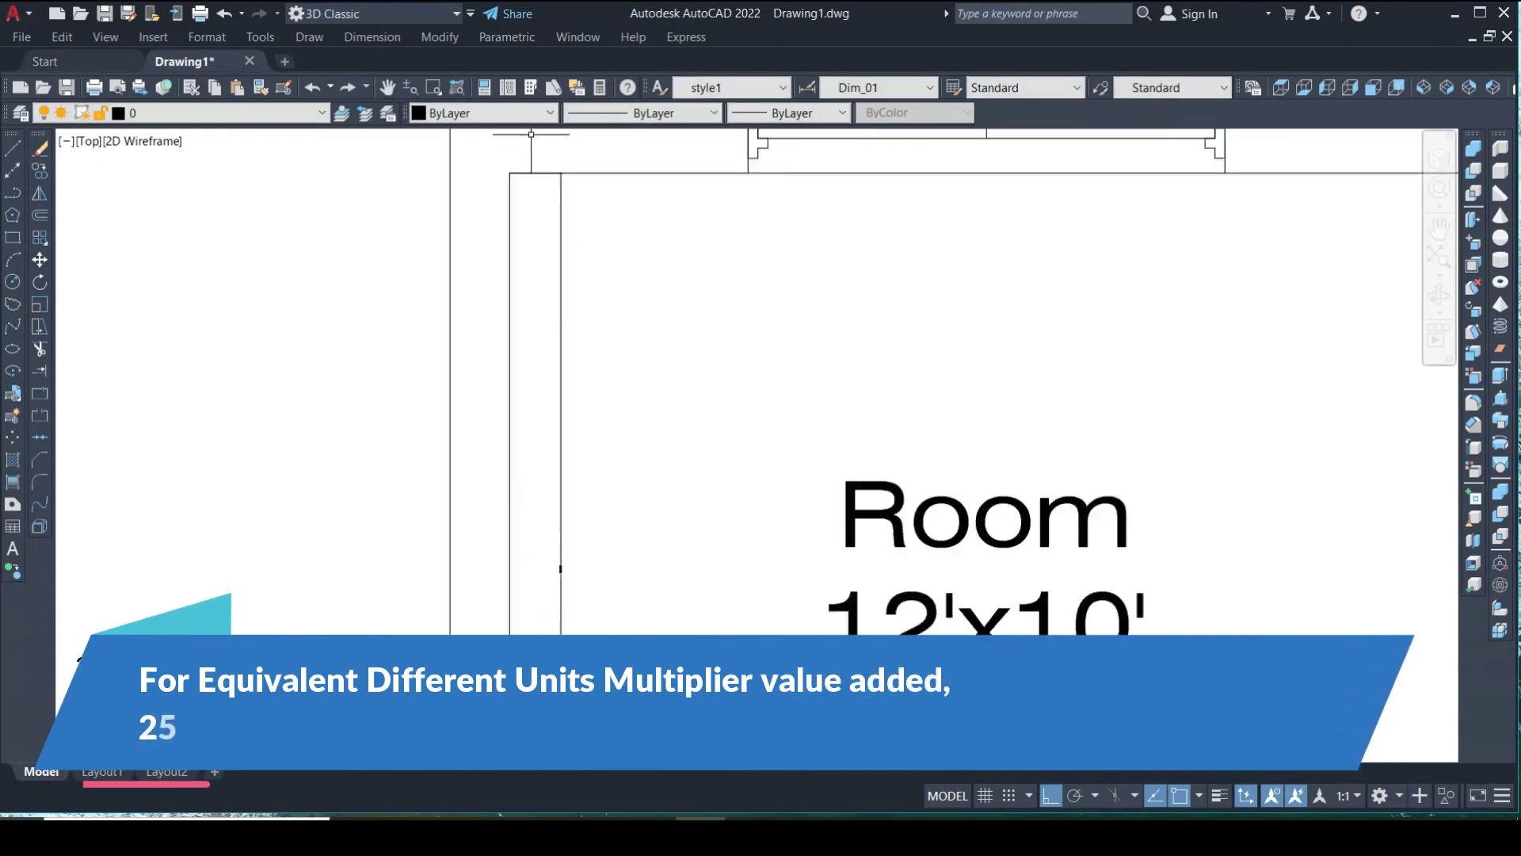
pyautogui.scroll(2, 531, 134)
pyautogui.click(495, 195)
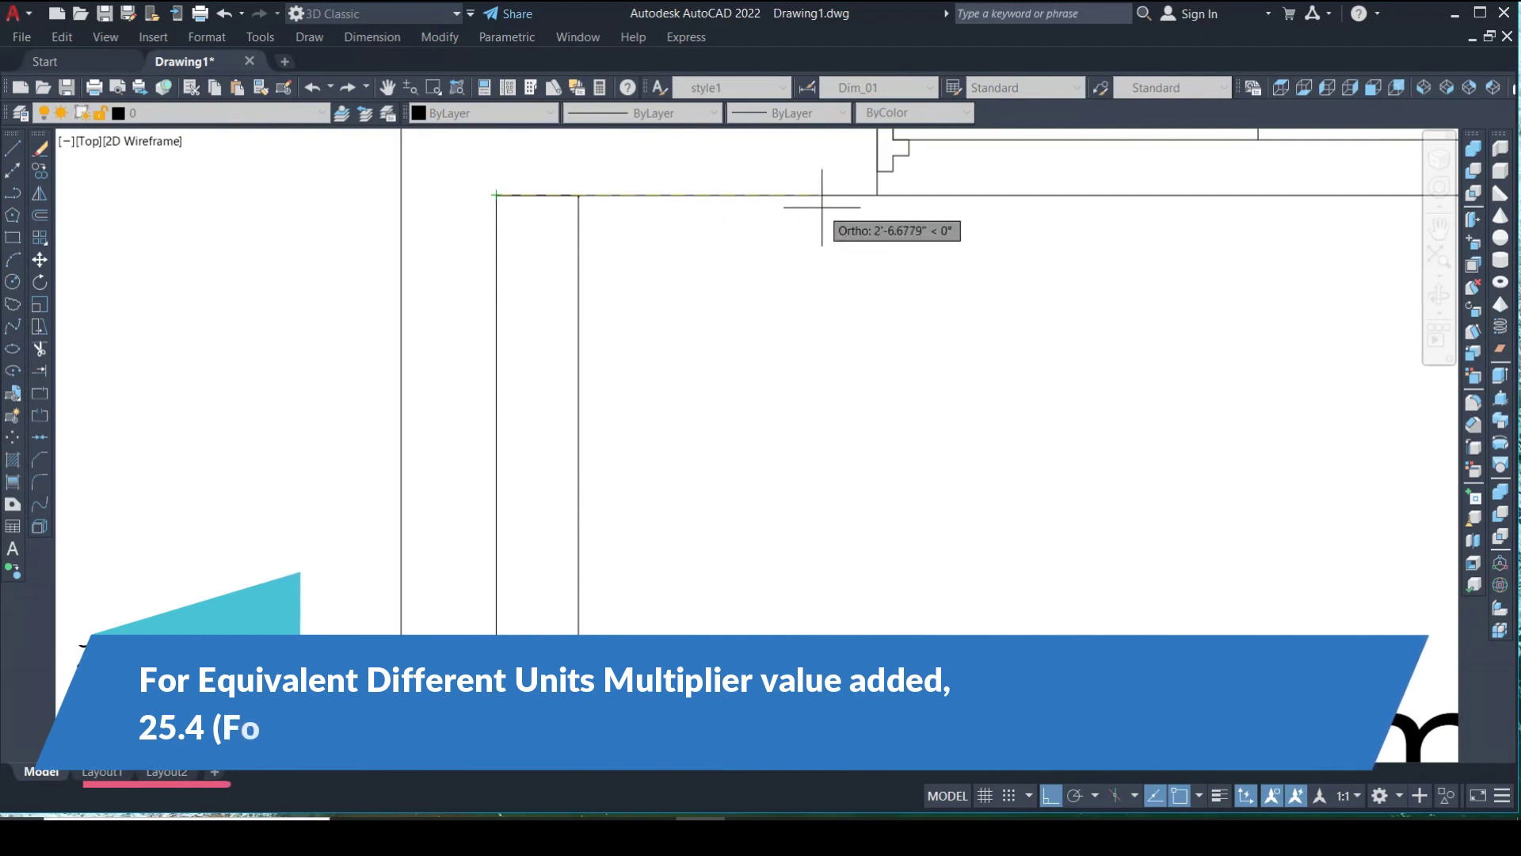
pyautogui.click(877, 194)
pyautogui.click(877, 241)
pyautogui.click(496, 242)
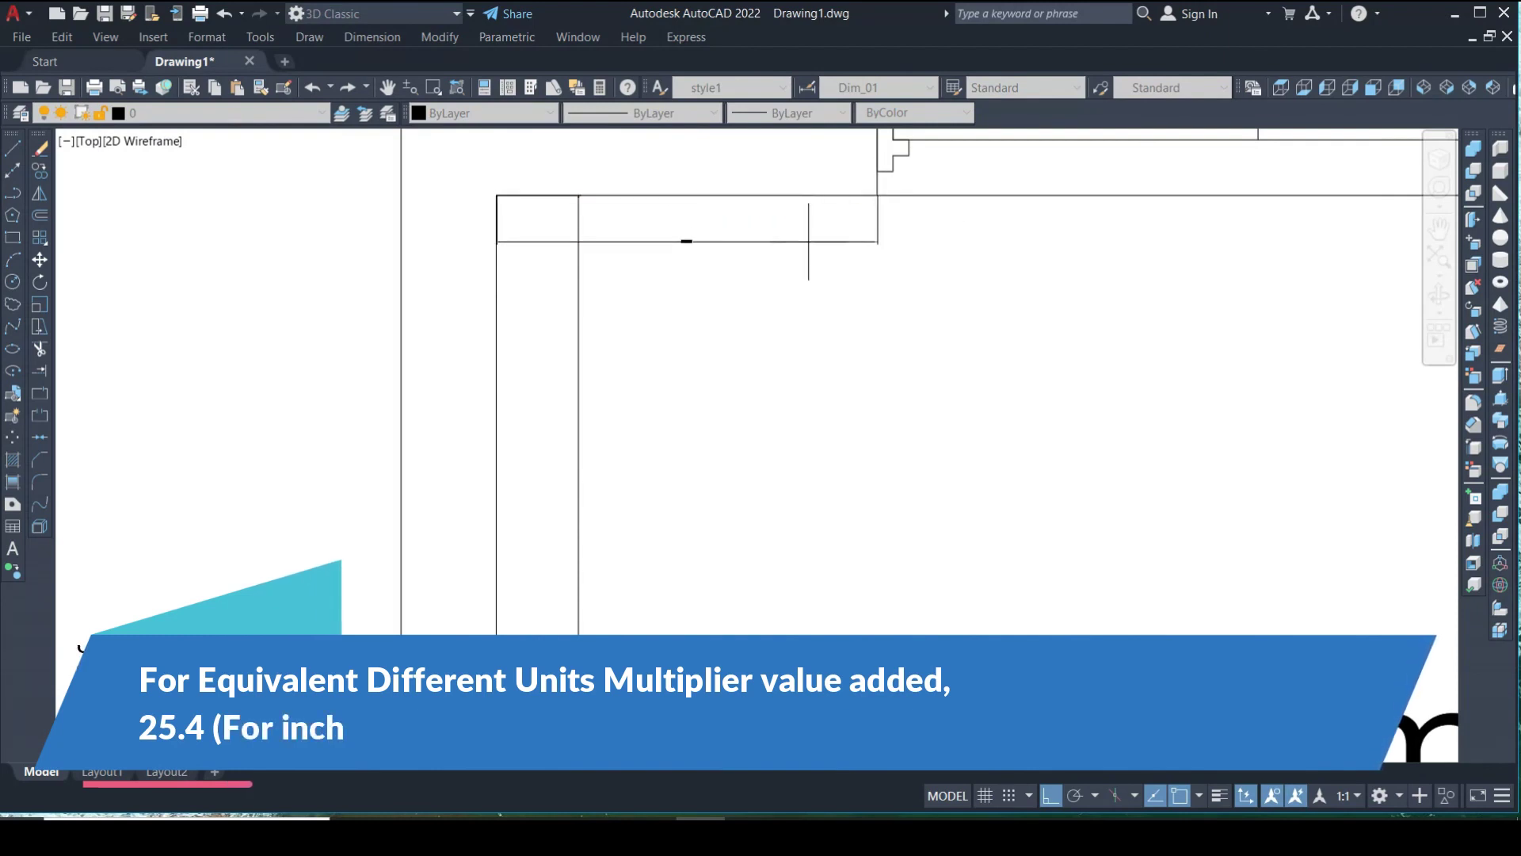
pyautogui.press('Escape')
# Add a horizontal linear dimension between the top wall's corners
pyautogui.scroll(-3, 804, 261)
pyautogui.scroll(1, 813, 262)
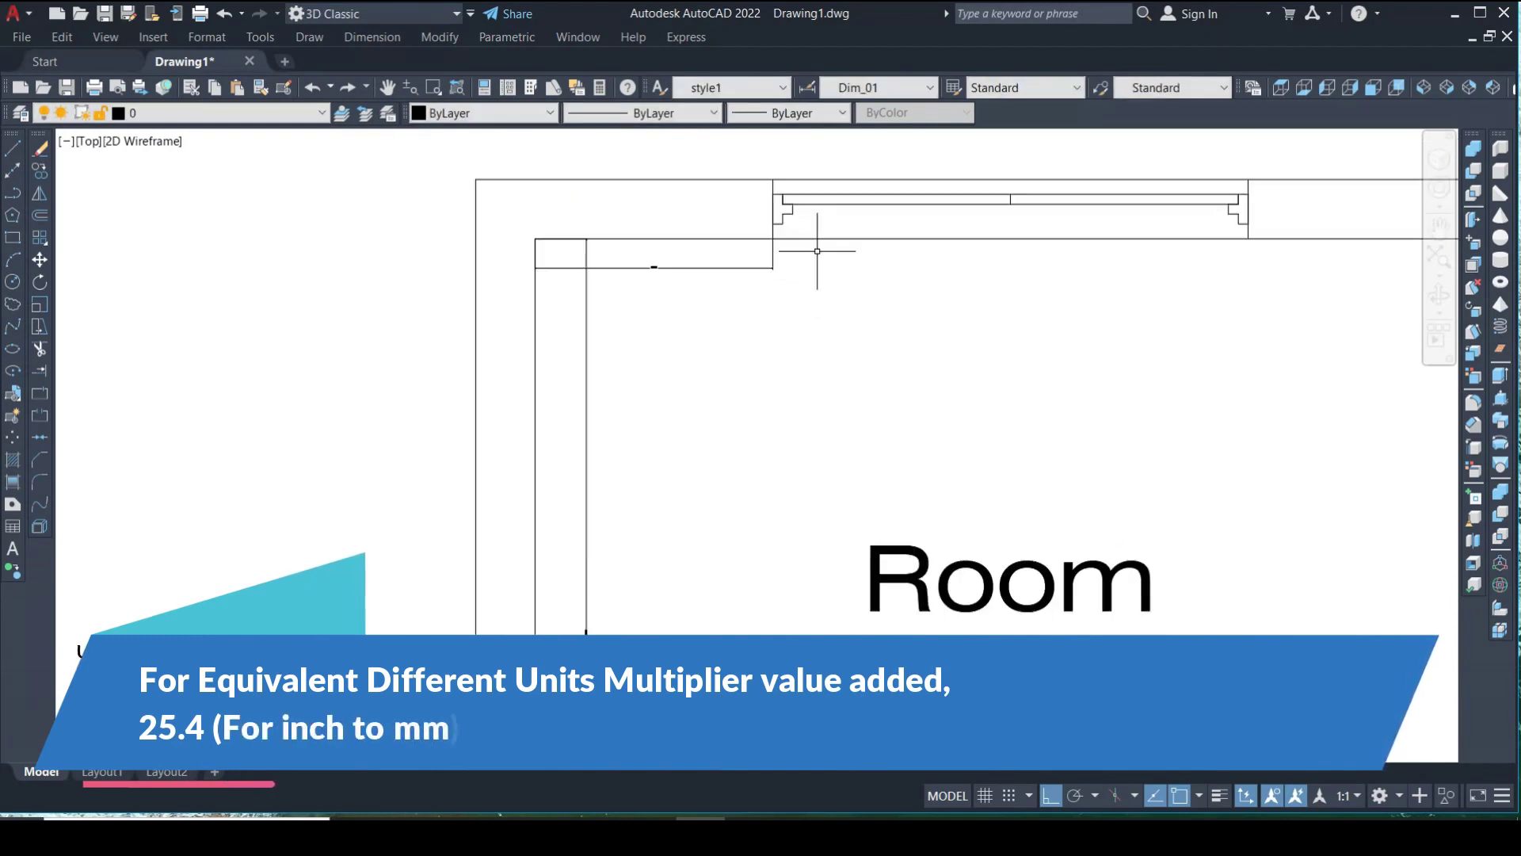
pyautogui.click(379, 41)
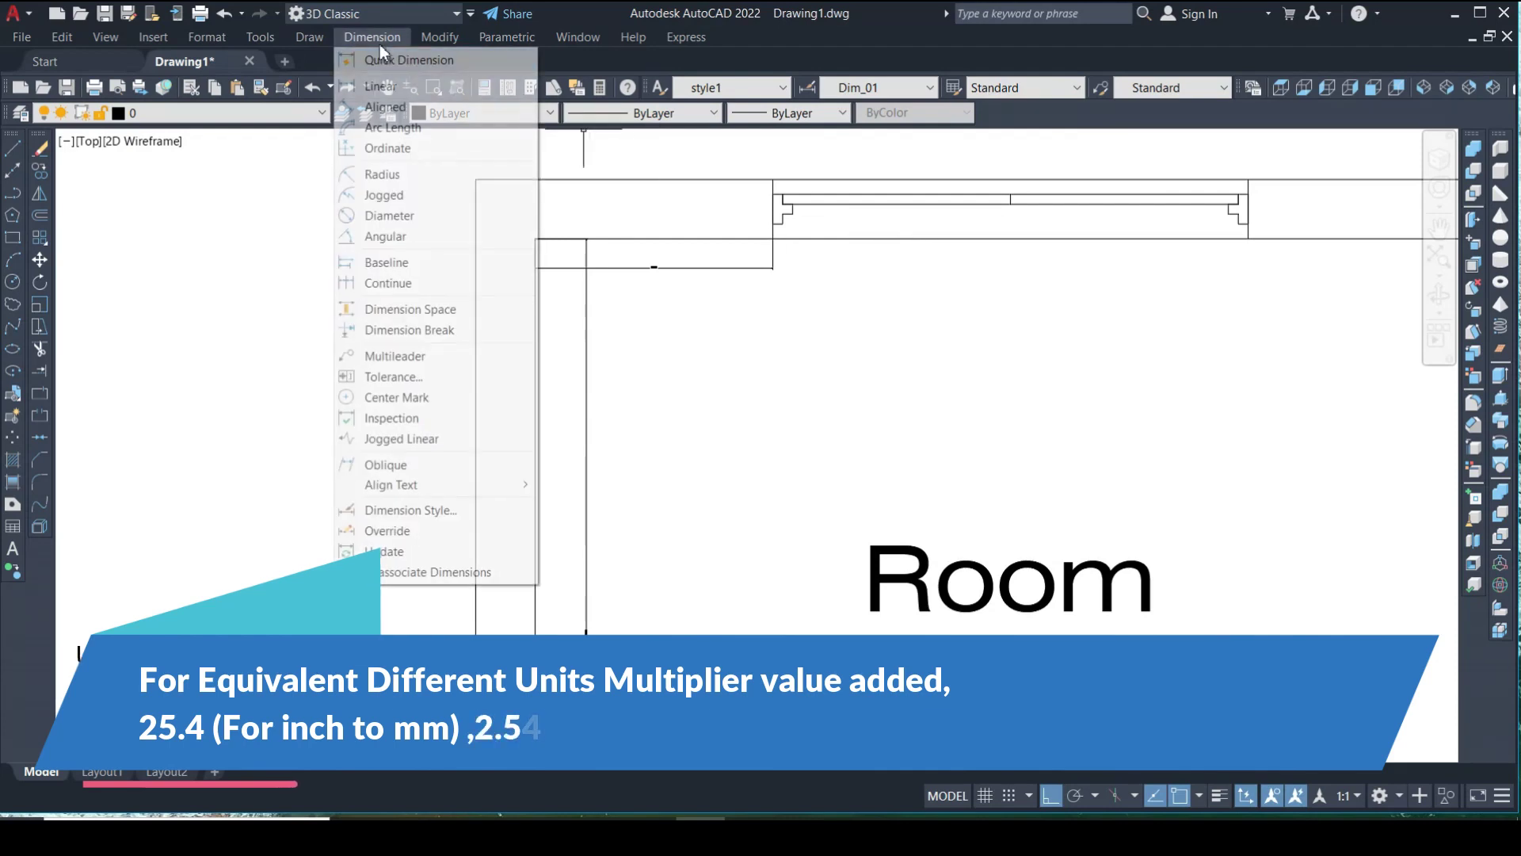
pyautogui.click(380, 85)
pyautogui.click(772, 238)
pyautogui.click(1250, 232)
pyautogui.click(743, 266)
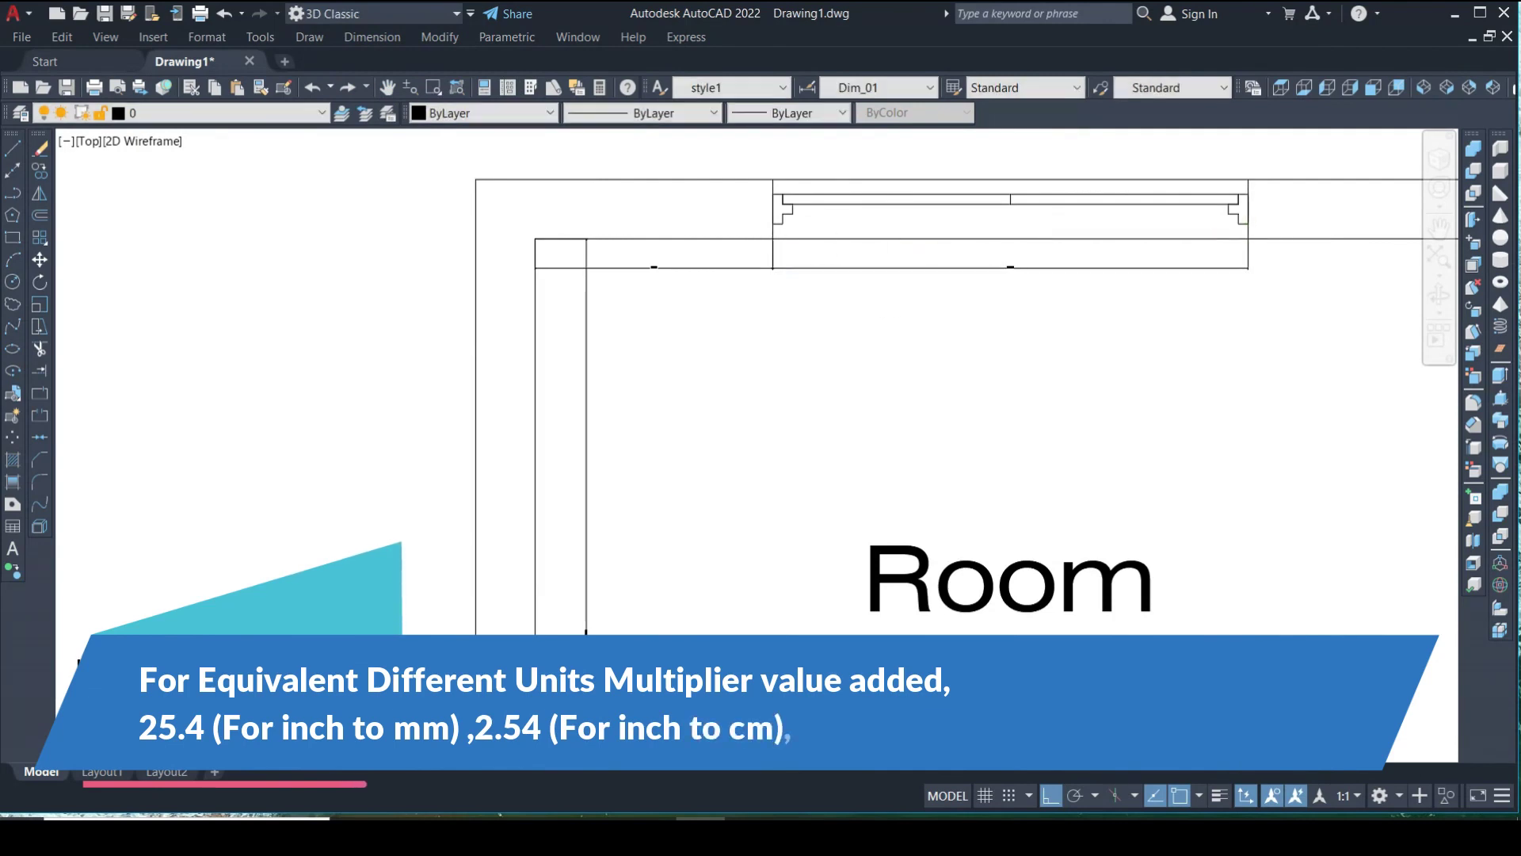
# Place another linear dimension along the top wall between its two corners
pyautogui.scroll(-5, 896, 428)
pyautogui.scroll(5, 977, 269)
pyautogui.click(850, 271)
pyautogui.click(1228, 271)
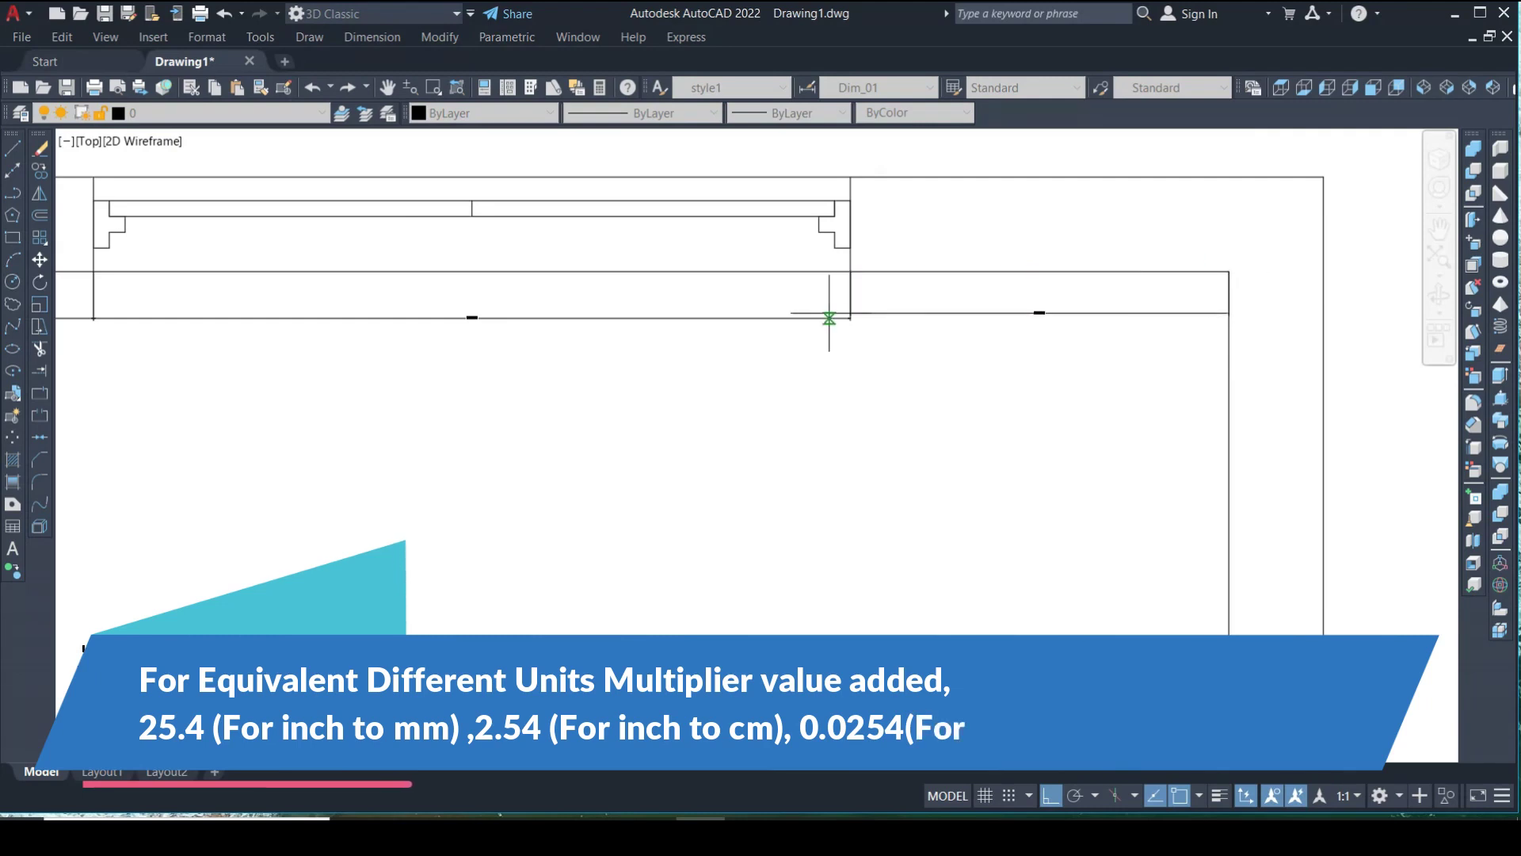
pyautogui.click(792, 318)
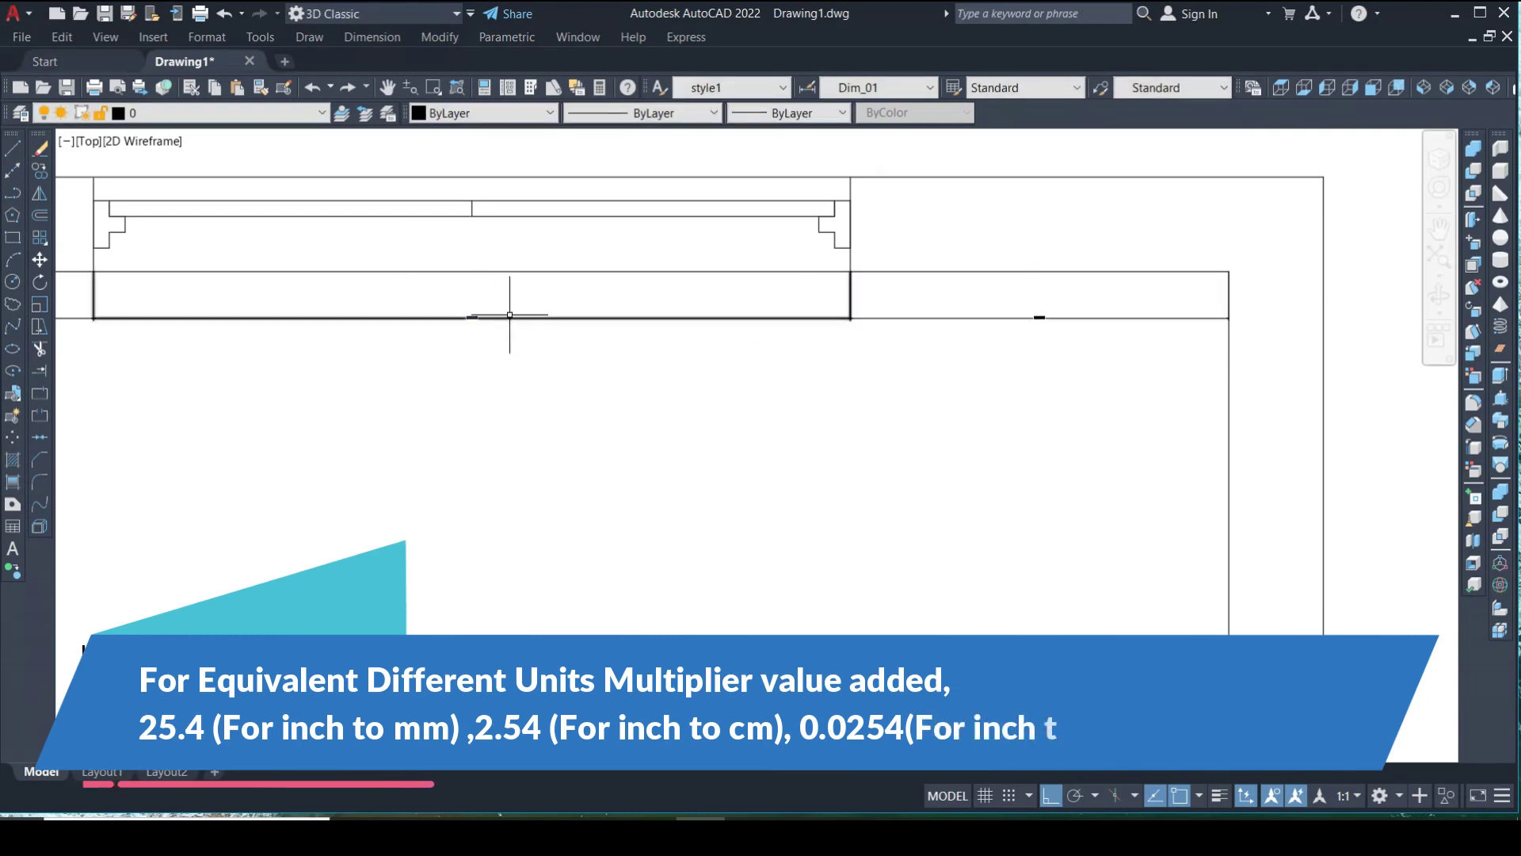
# Reopen the Dimension Style Manager with D and edit Dim_01
pyautogui.write('d')
pyautogui.press('Return')
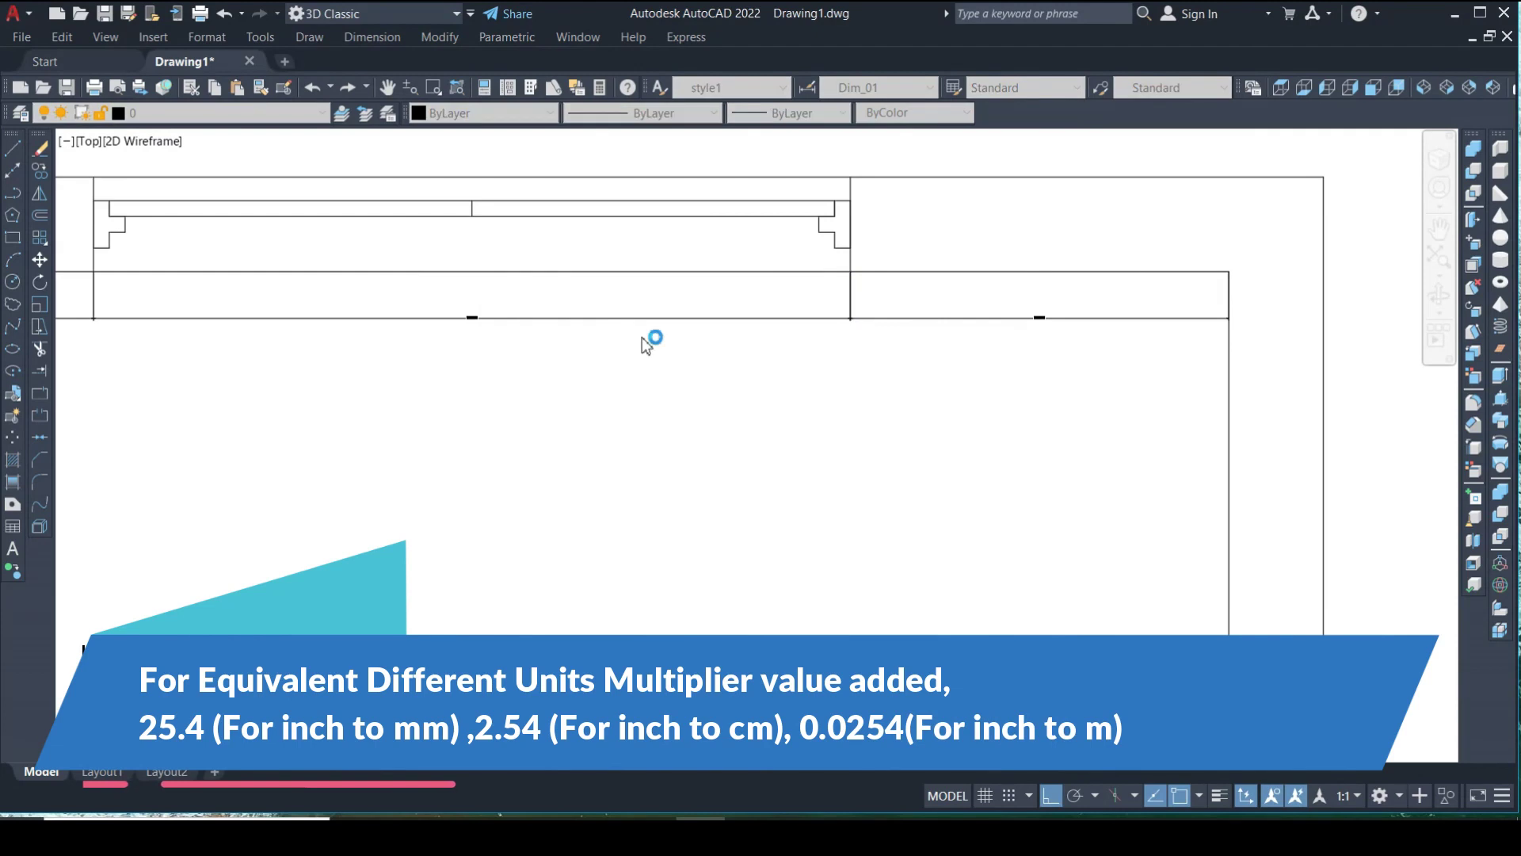
pyautogui.click(960, 370)
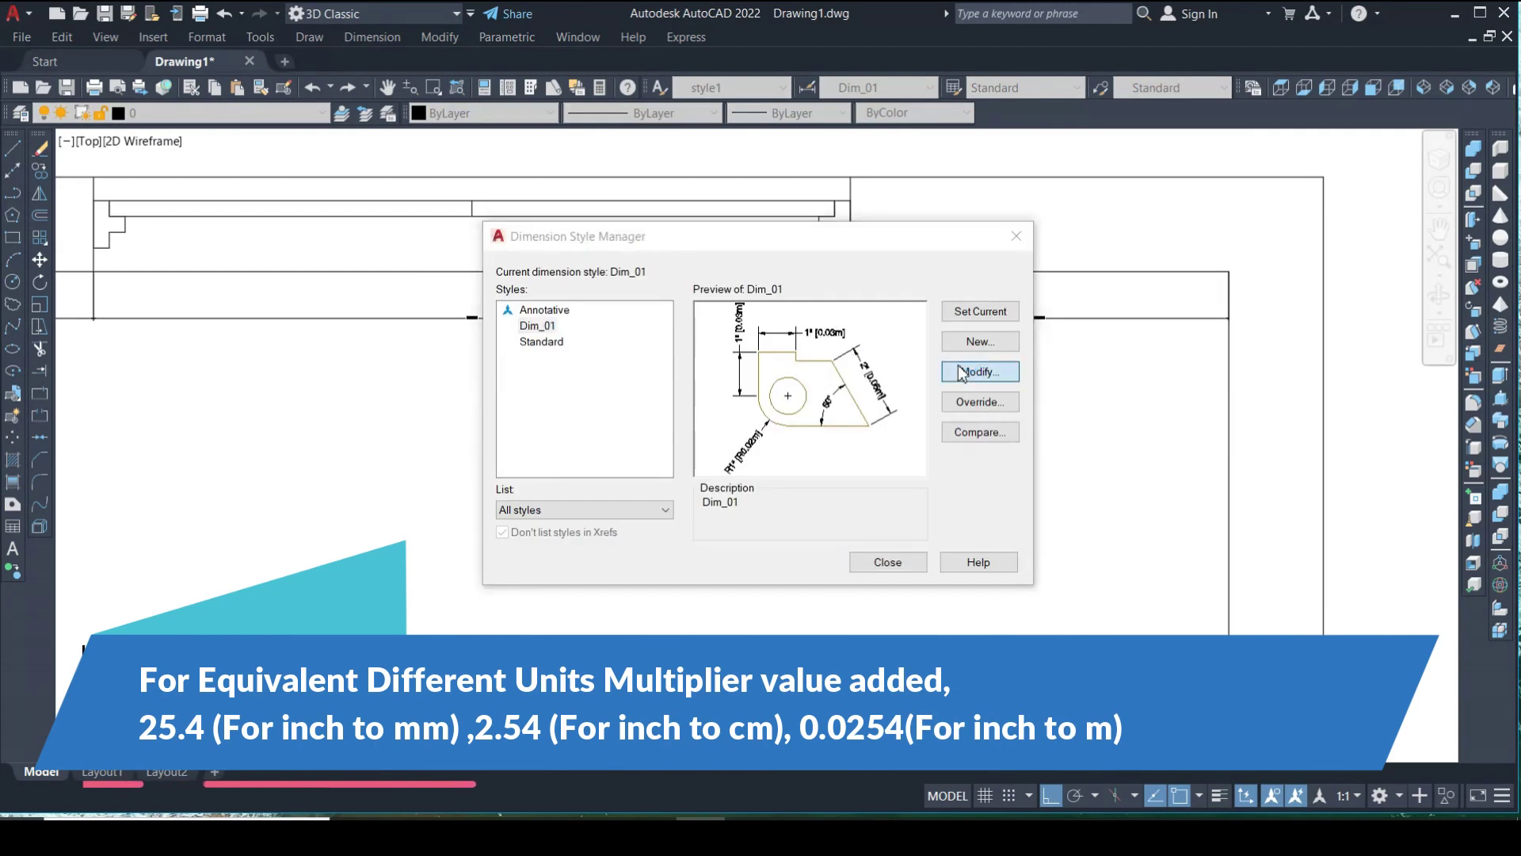
# Set Dim_01's overall scale to 20 and close the style manager
pyautogui.click(659, 199)
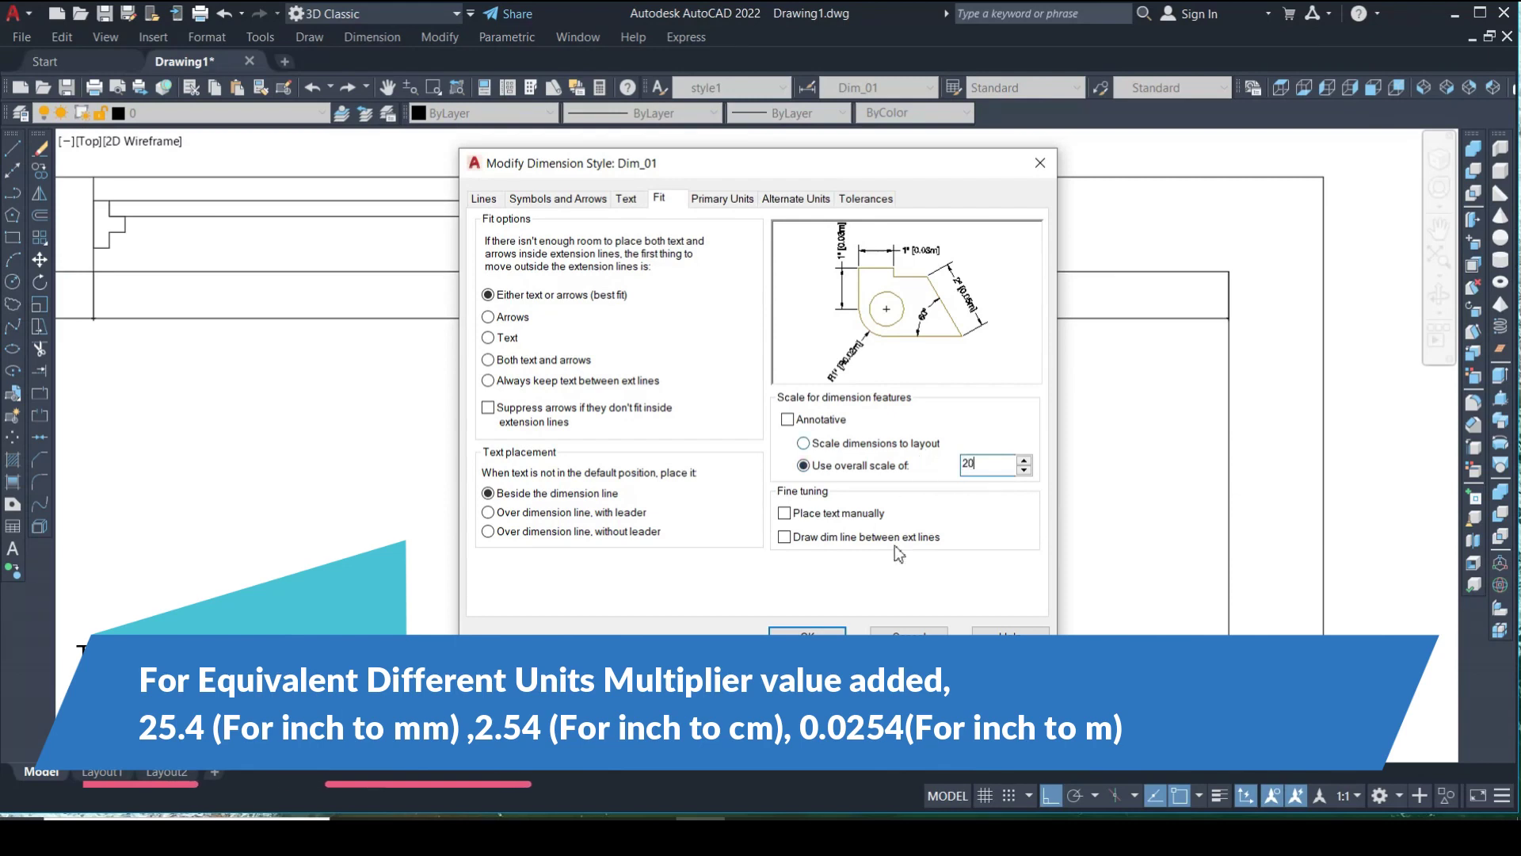
pyautogui.click(820, 630)
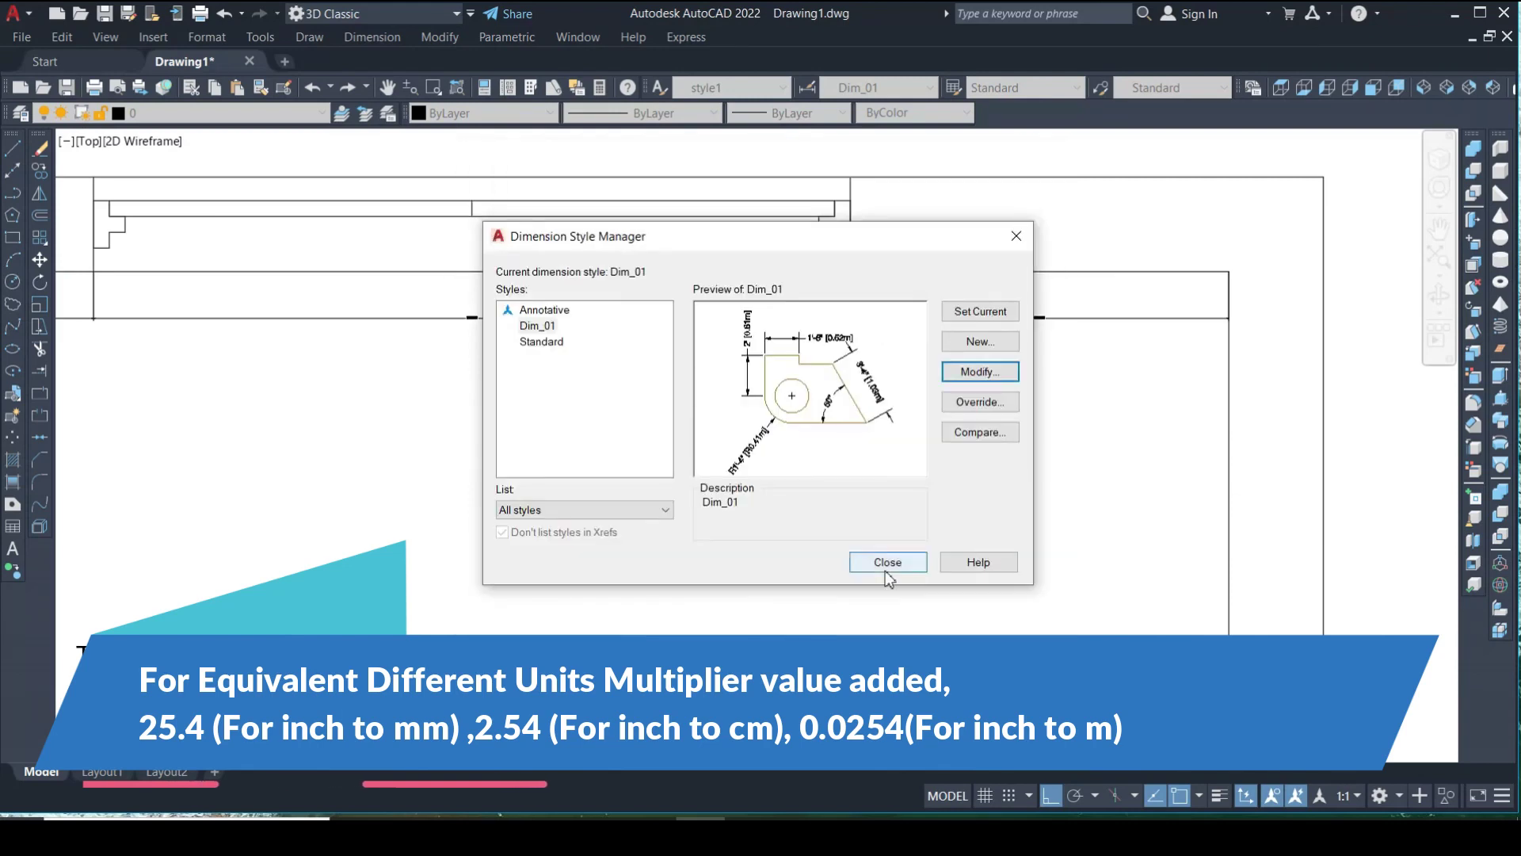
pyautogui.click(886, 562)
pyautogui.scroll(-2, 855, 533)
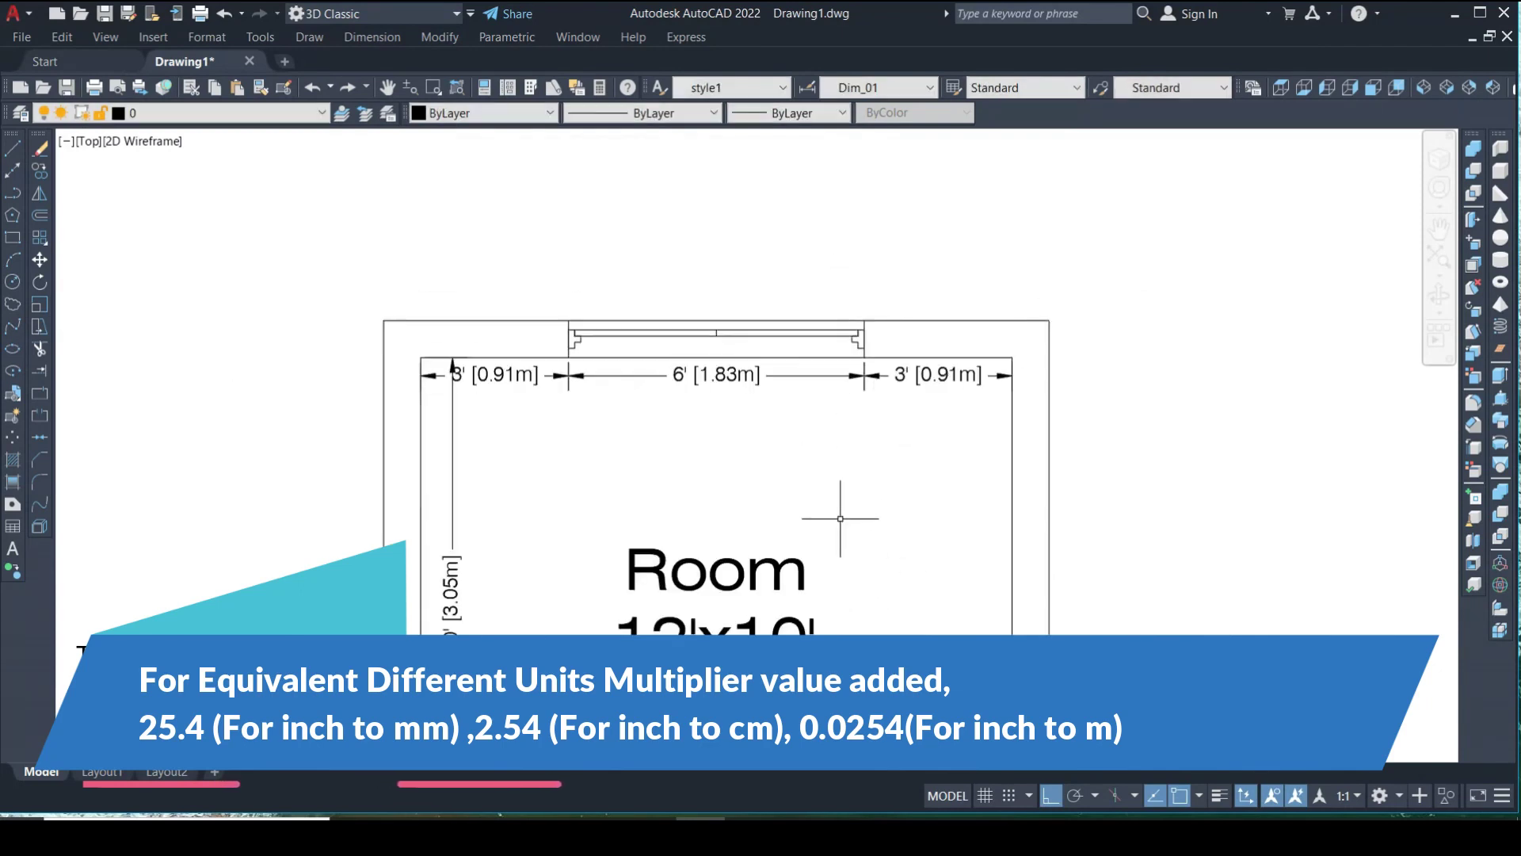
pyautogui.moveTo(841, 519); pyautogui.dragTo(843, 335, button='middle')
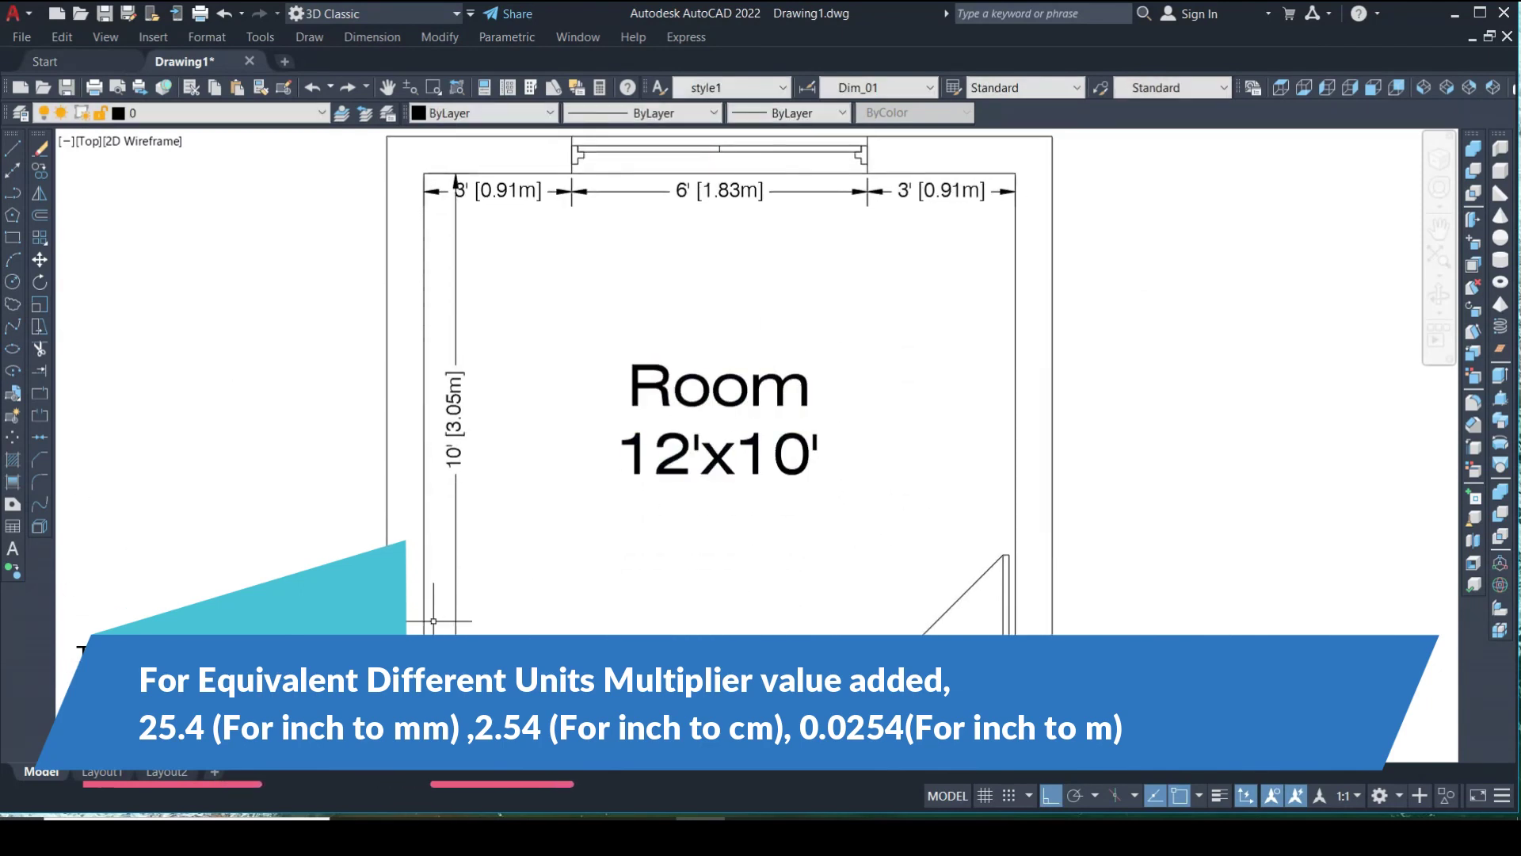
pyautogui.click(456, 610)
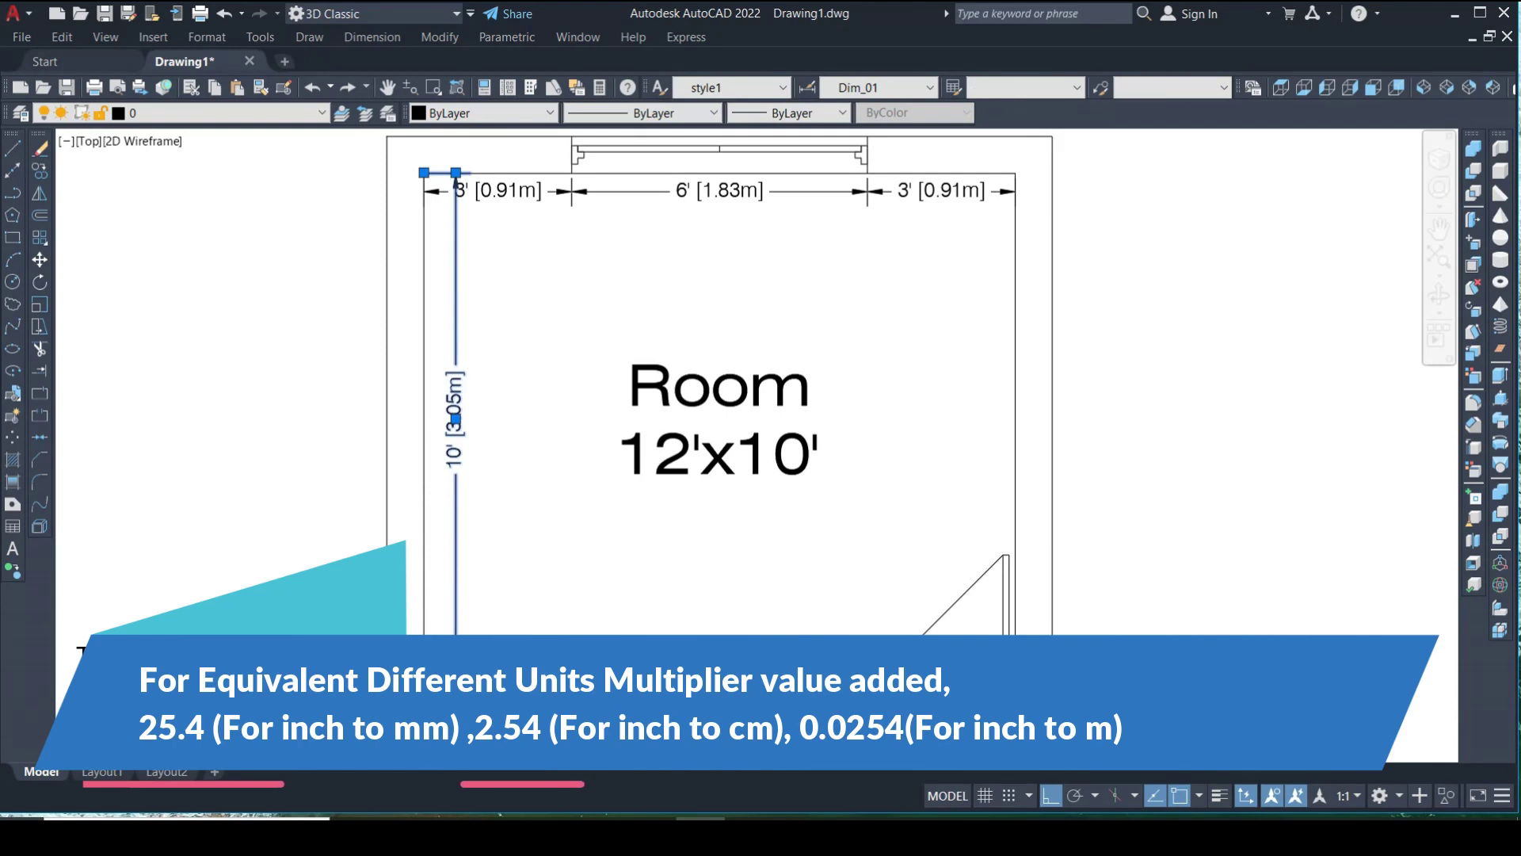
# Clear the selection and pan down past the Room 12'x10' label to the bottom wall
pyautogui.scroll(1, 530, 627)
pyautogui.scroll(5, 466, 618)
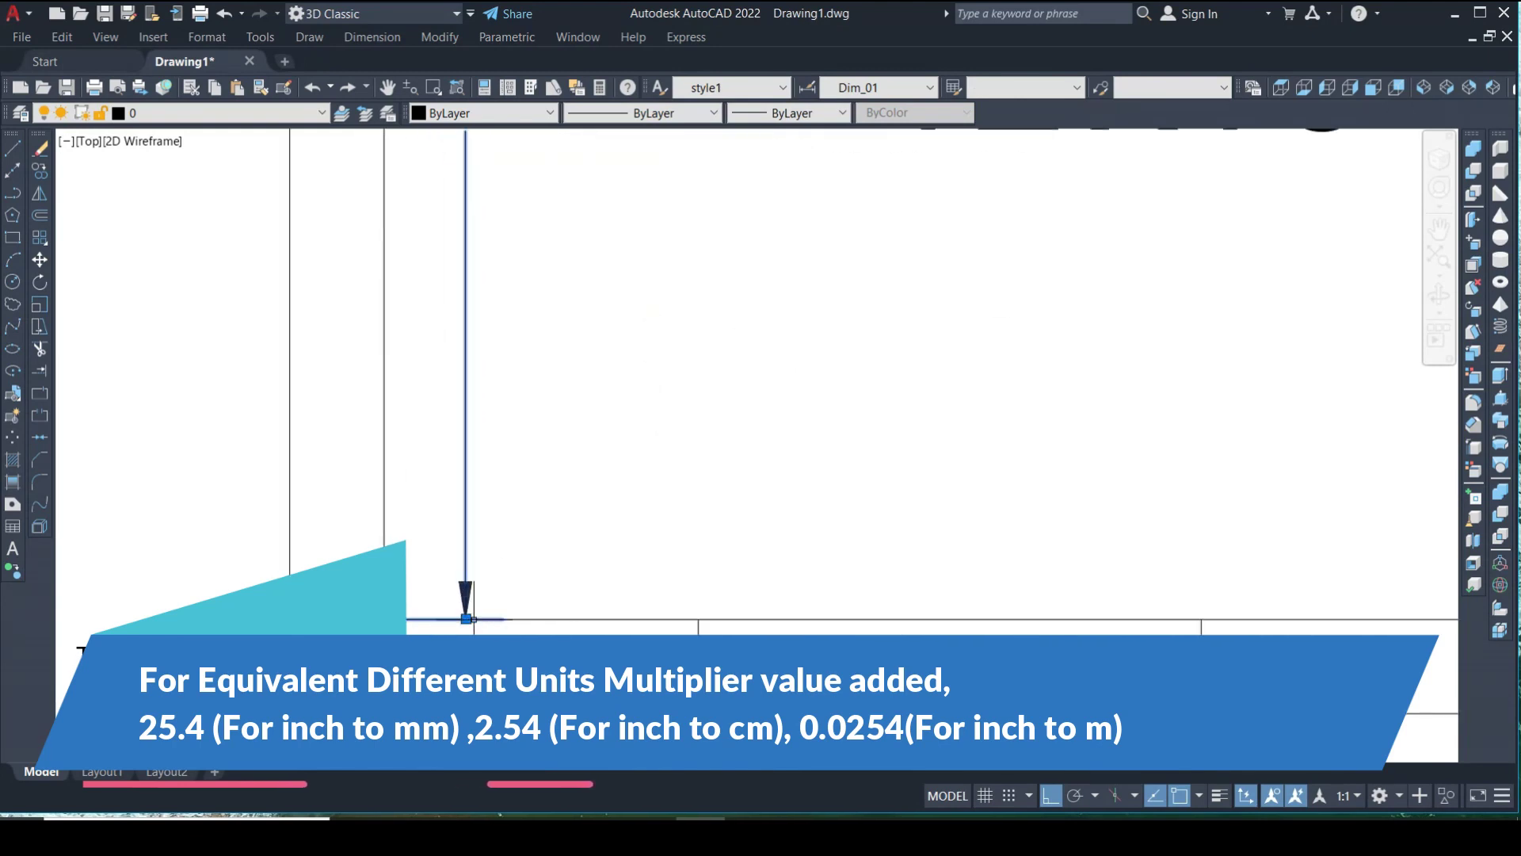
pyautogui.scroll(-8, 493, 605)
pyautogui.scroll(4, 507, 475)
pyautogui.scroll(2, 516, 422)
pyautogui.press('Escape')
pyautogui.moveTo(653, 544); pyautogui.dragTo(650, 408, button='middle')
pyautogui.scroll(-2, 626, 347)
pyautogui.moveTo(628, 465); pyautogui.dragTo(651, 325, button='middle')
pyautogui.moveTo(642, 487); pyautogui.dragTo(637, 401, button='middle')
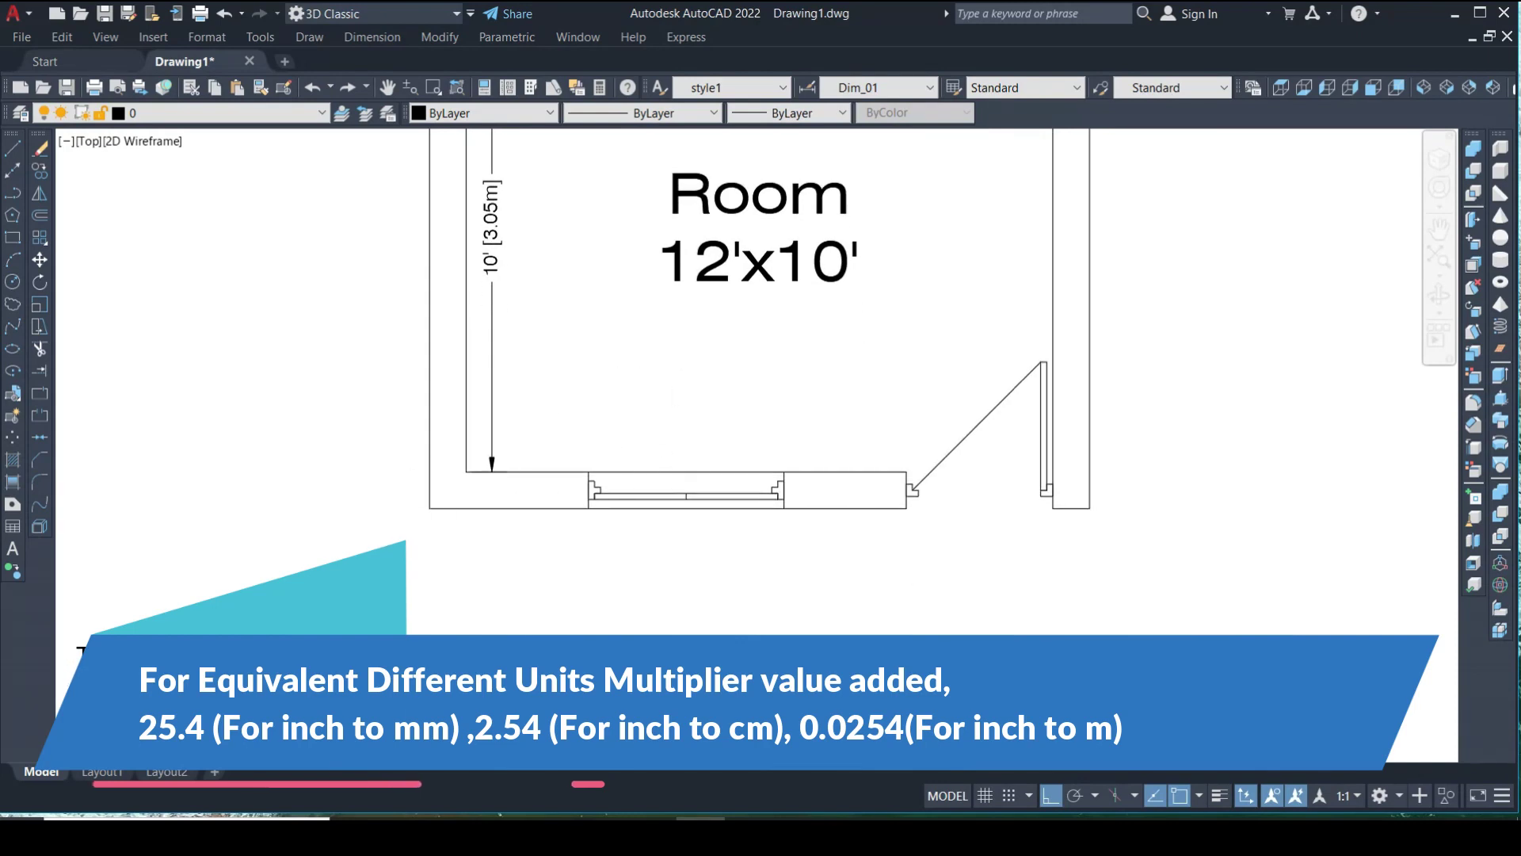
pyautogui.press('Return')
pyautogui.scroll(2, 554, 527)
# Chain-dimension the bottom wall: 3'-3" [0.99m], 4' [1.22m], 2'-6" [0.76m], 3' [0.91m]
pyautogui.click(598, 500)
pyautogui.click(586, 552)
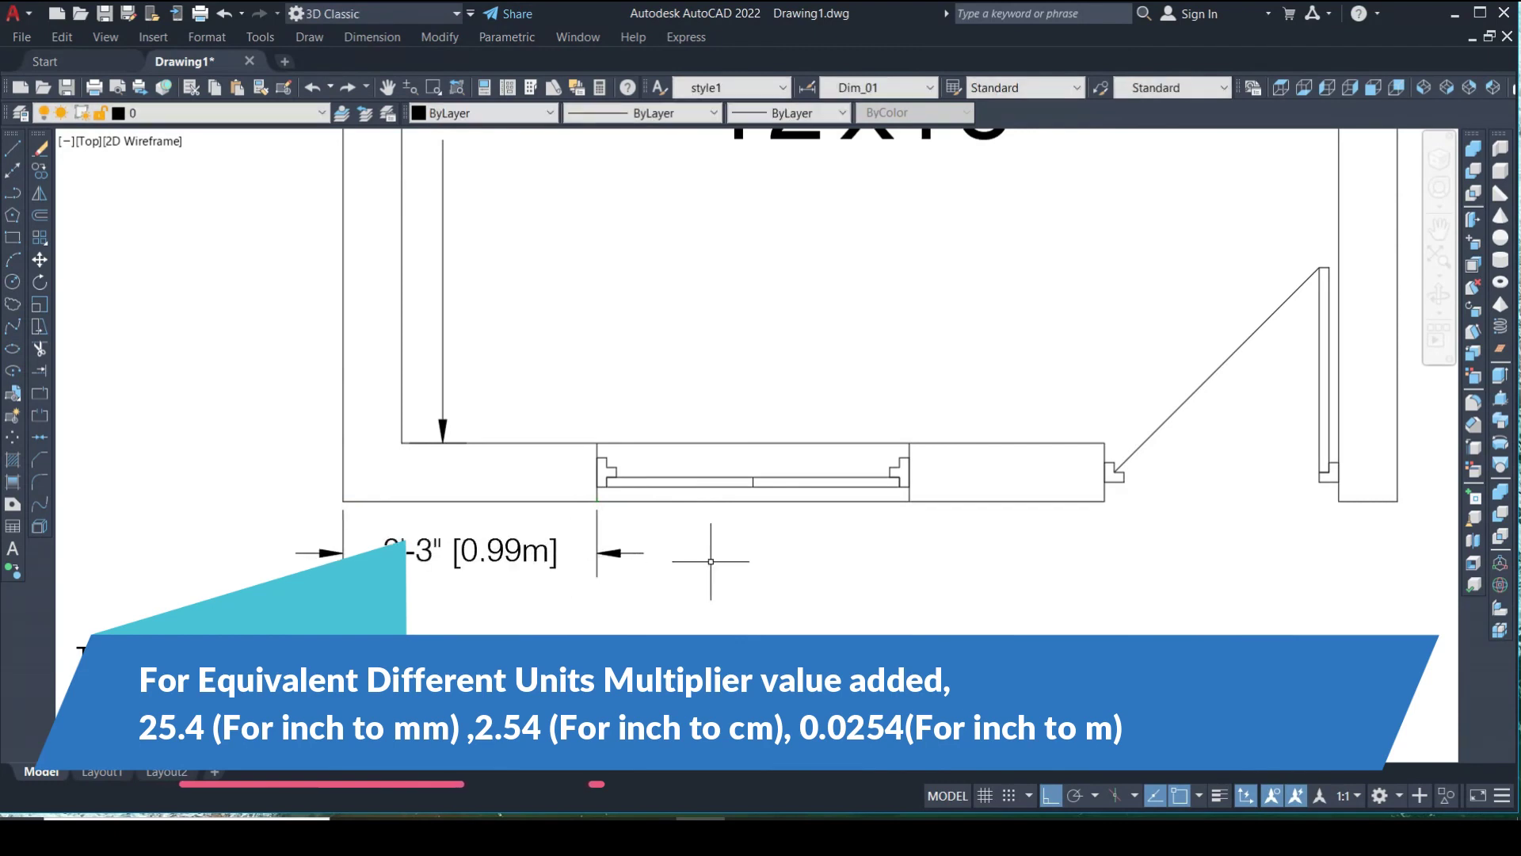
pyautogui.write('dco')
pyautogui.press('Return')
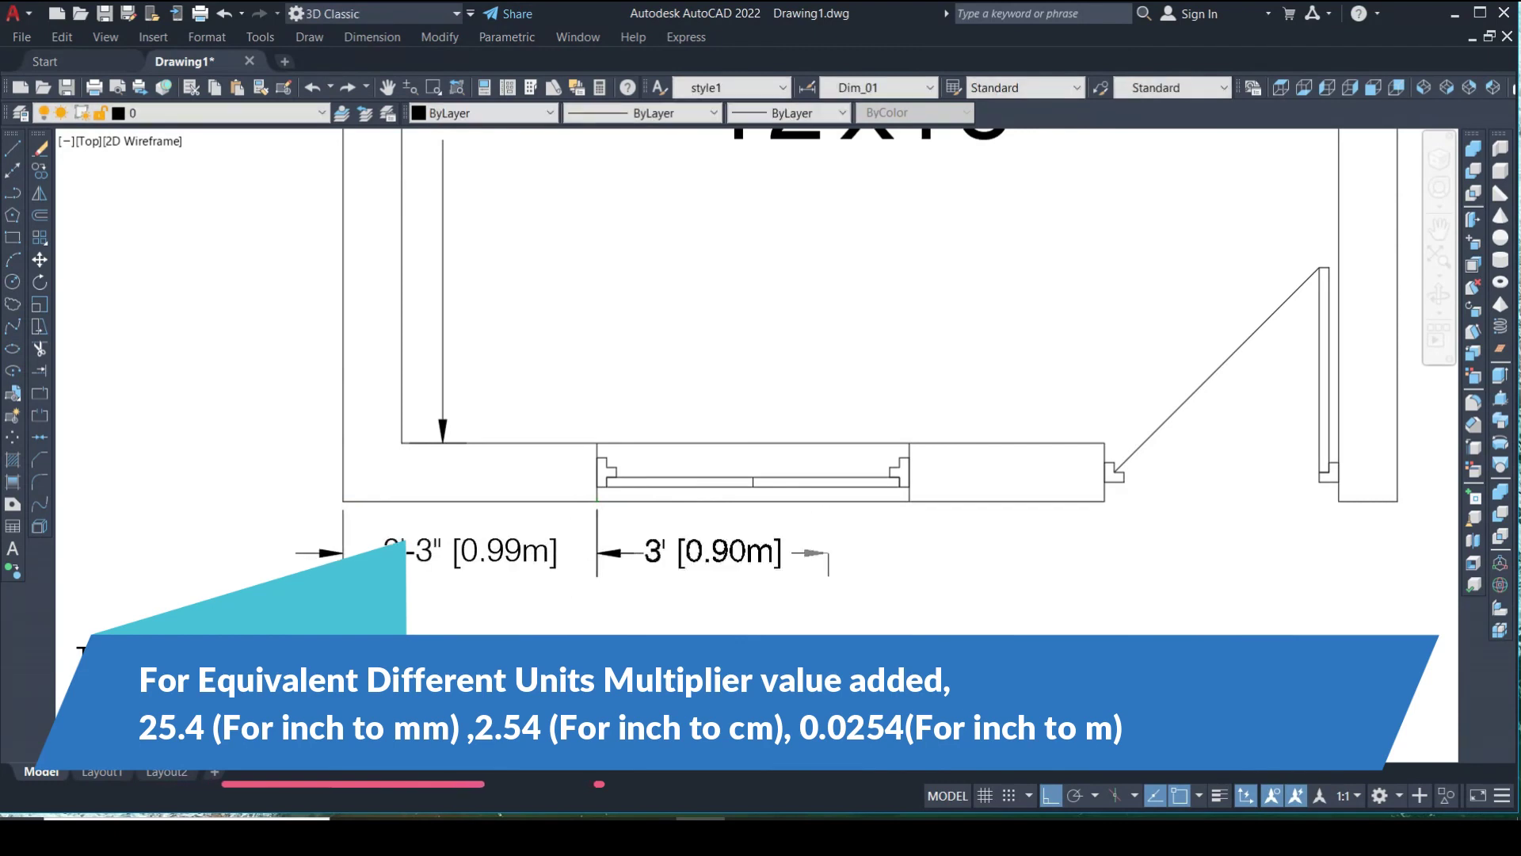
pyautogui.click(909, 501)
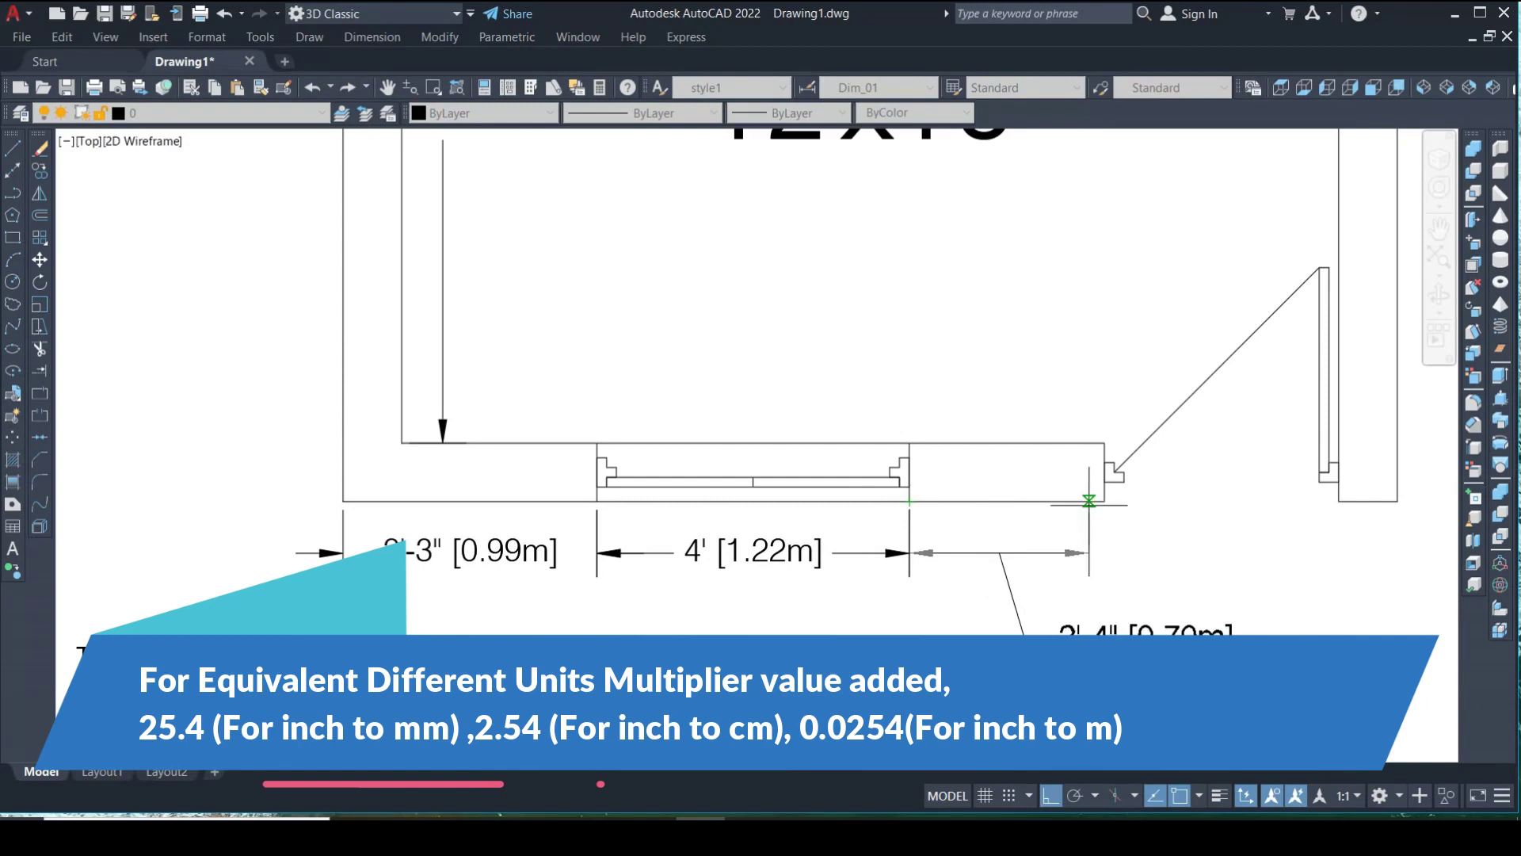
pyautogui.click(1105, 501)
pyautogui.moveTo(1018, 586); pyautogui.dragTo(766, 567, button='middle')
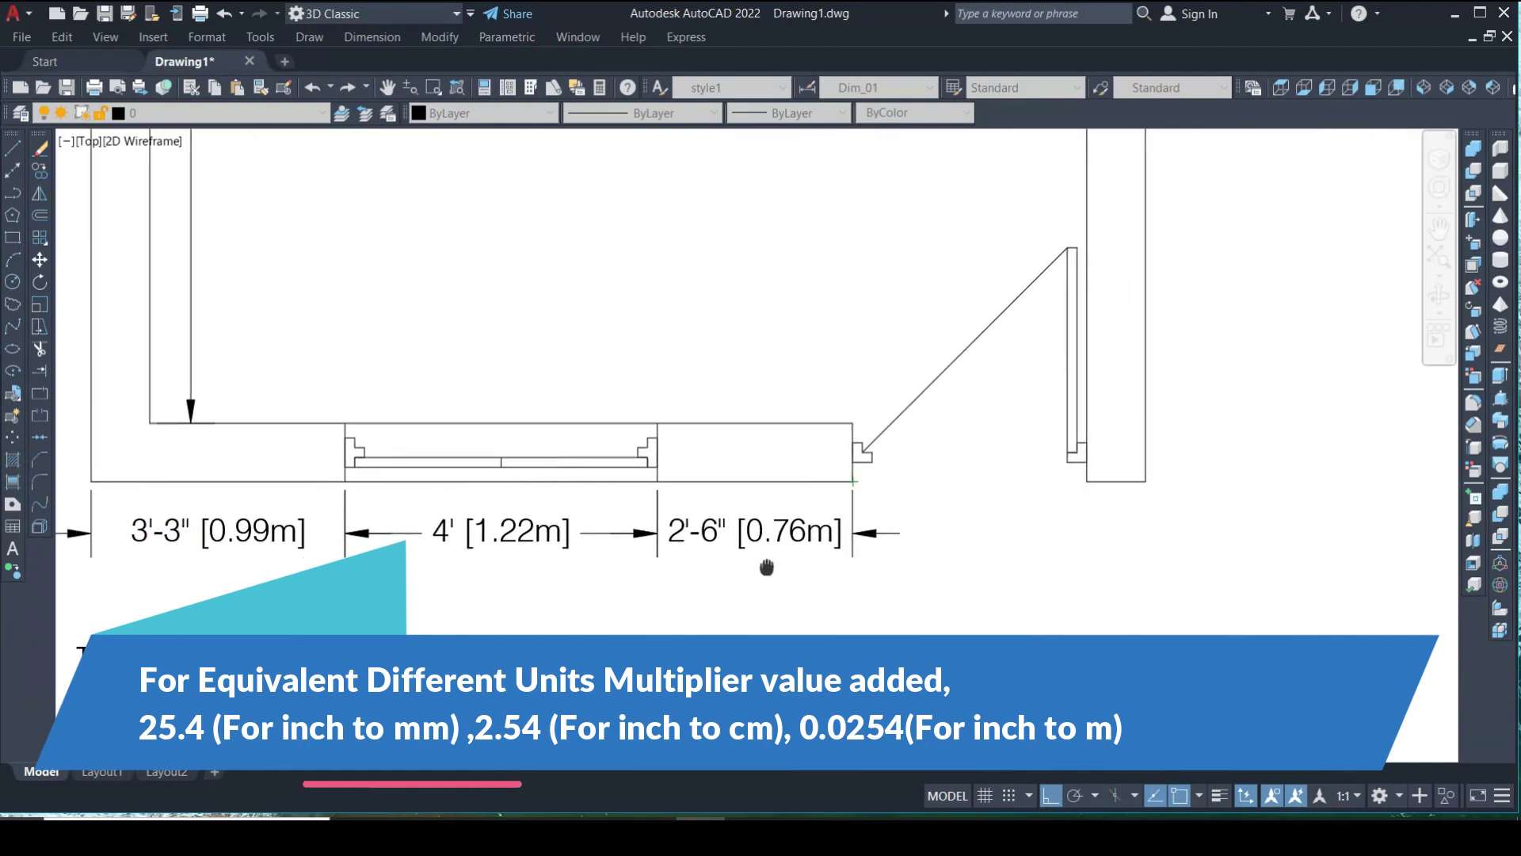
pyautogui.click(1087, 480)
pyautogui.scroll(-5, 1130, 577)
pyautogui.press('Escape')
pyautogui.scroll(3, 876, 343)
pyautogui.scroll(2, 678, 294)
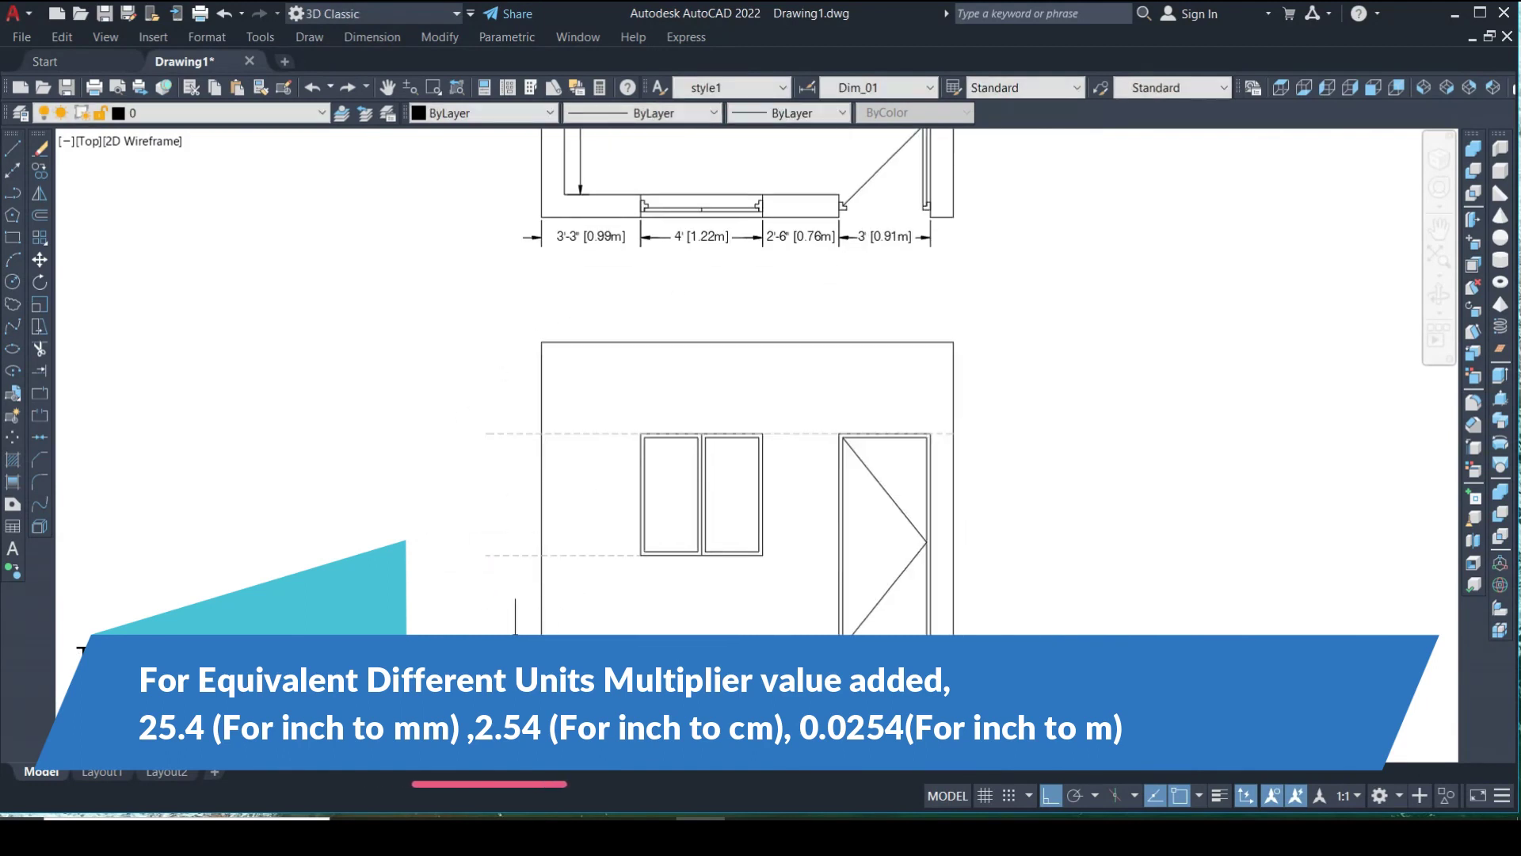
# Chain-dimension the elevation heights: 3' [0.91m], 4' [1.22m], 3' [0.91m]
pyautogui.press('Return')
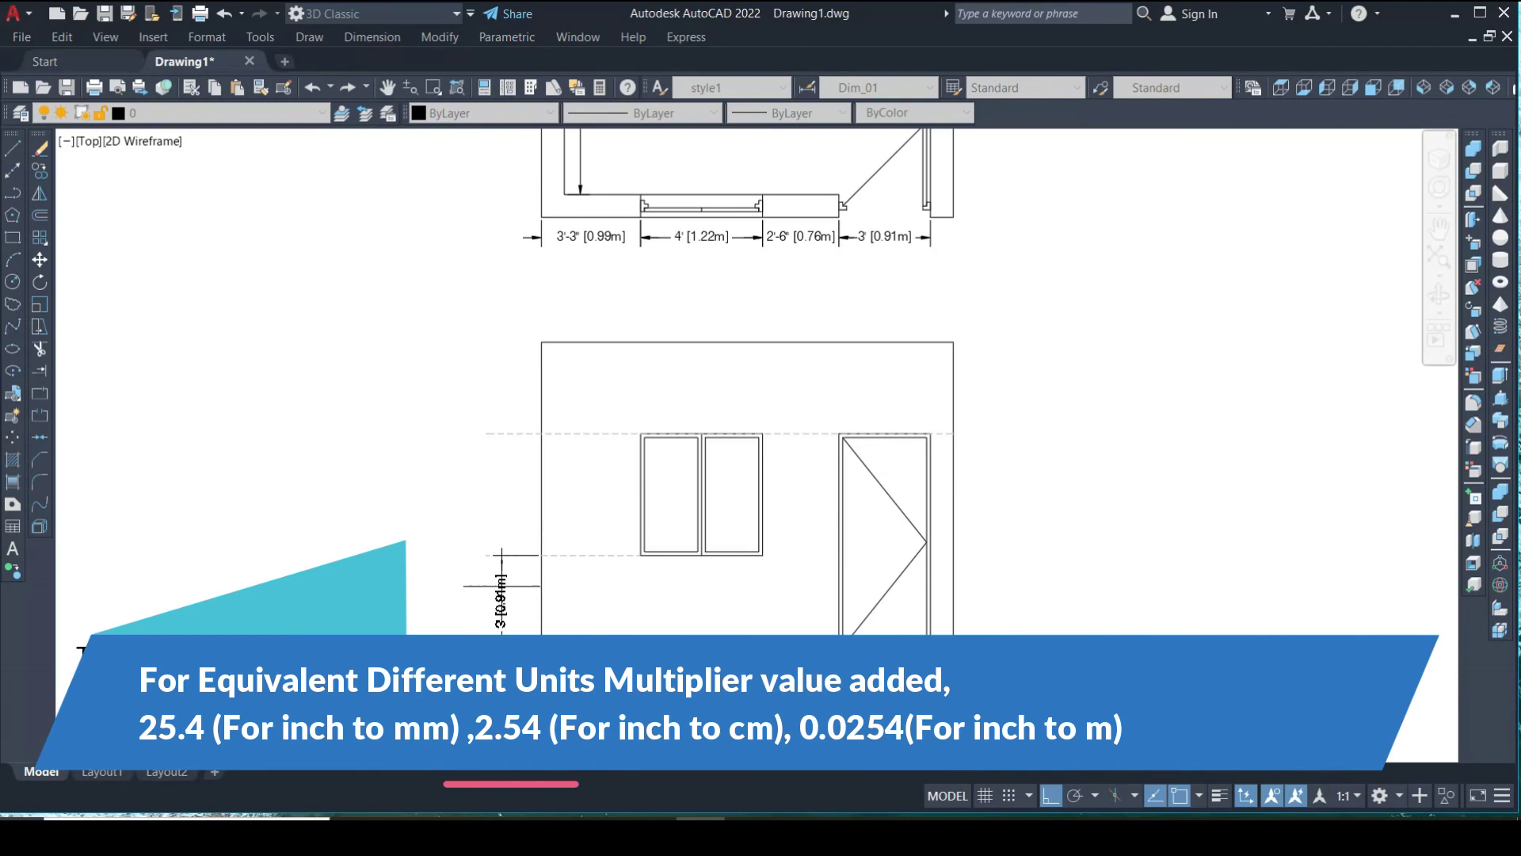
pyautogui.click(509, 589)
pyautogui.scroll(2, 527, 515)
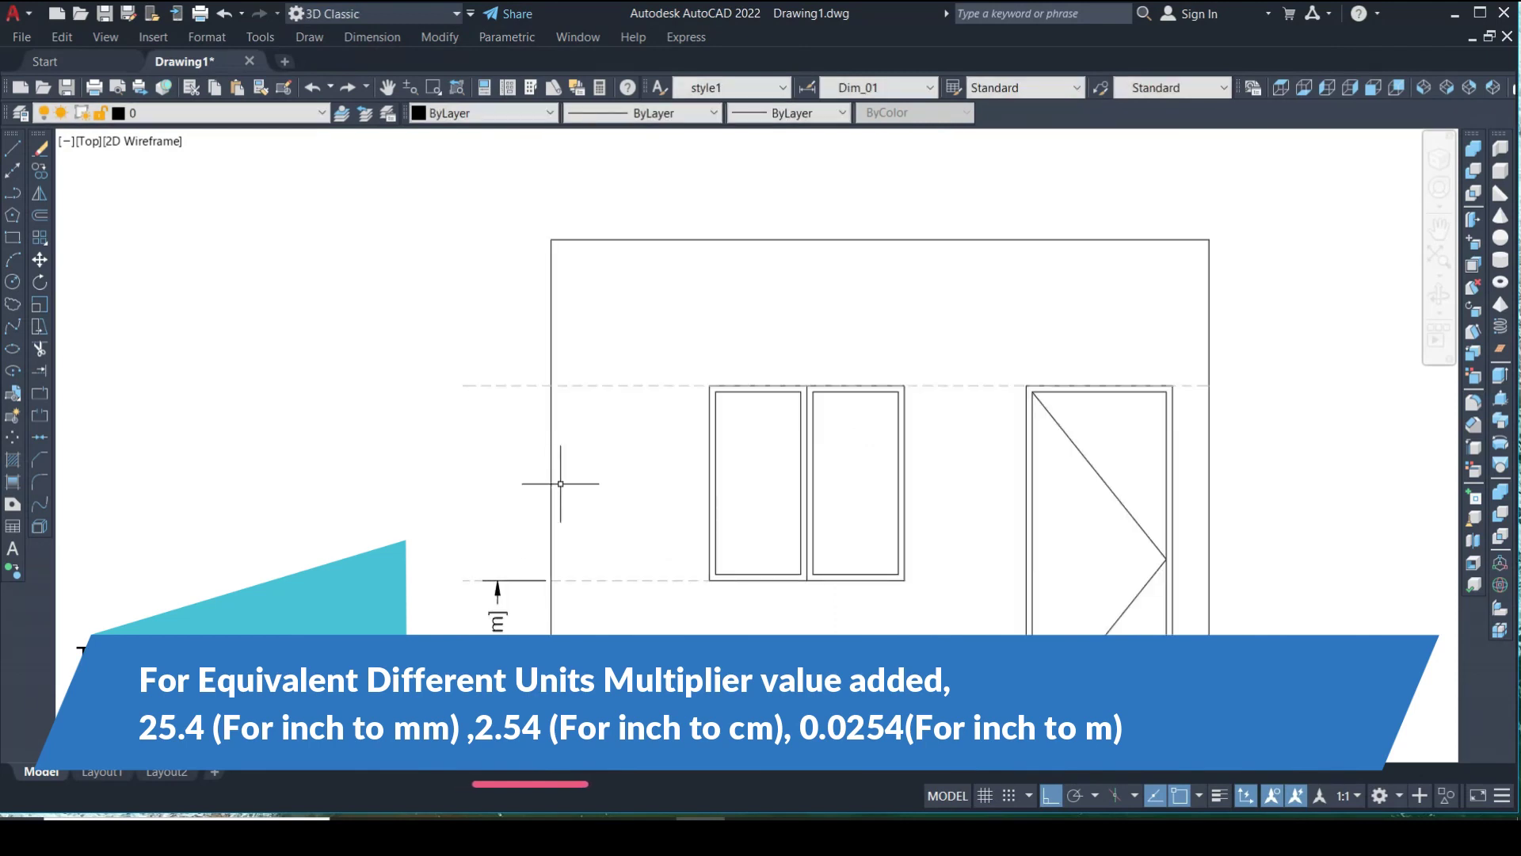
pyautogui.press('Return')
pyautogui.click(552, 386)
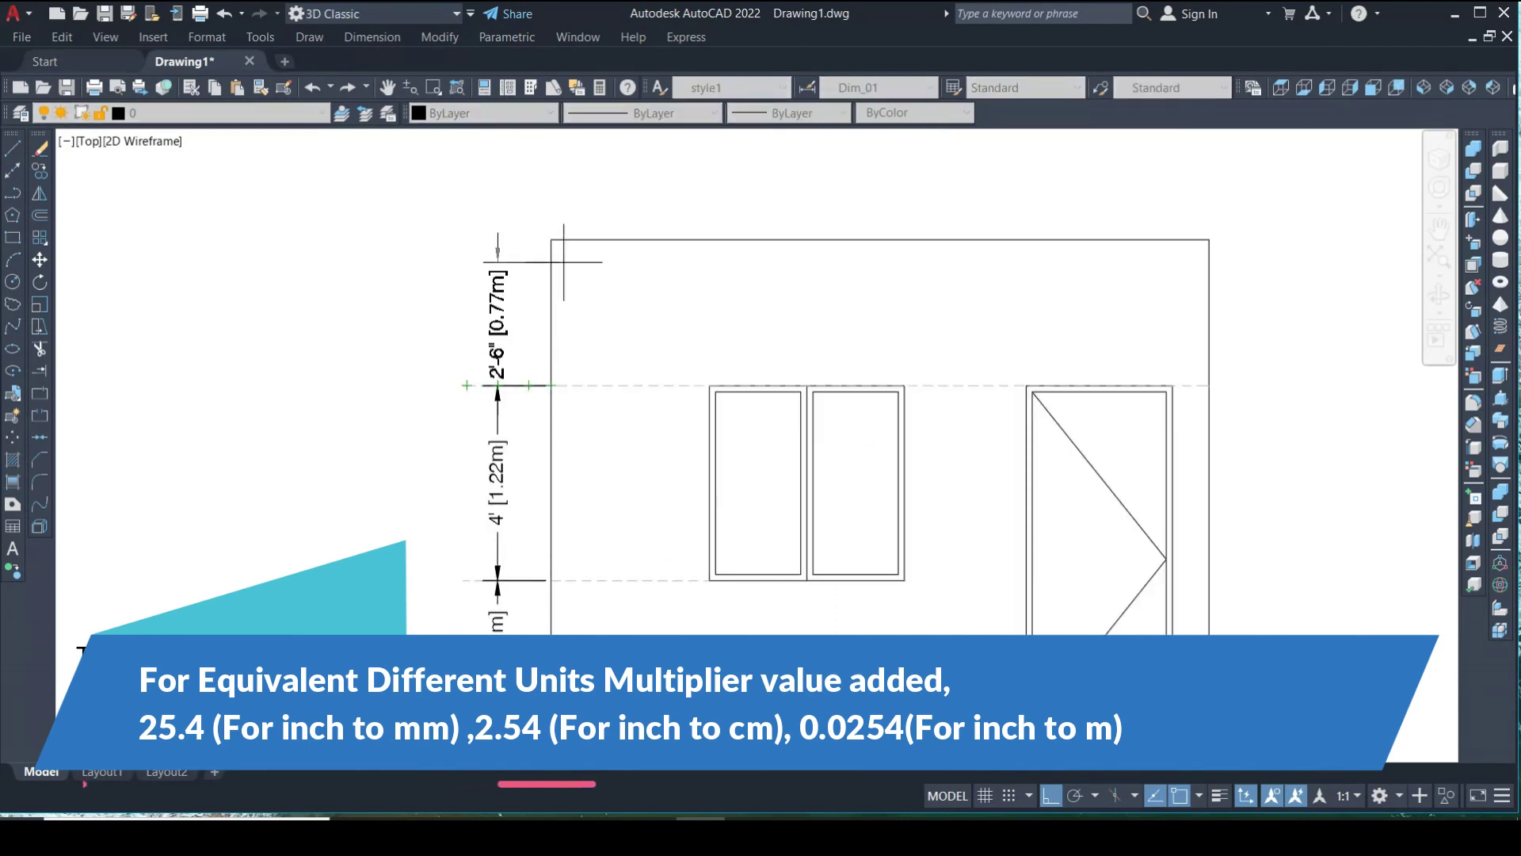
pyautogui.click(552, 239)
pyautogui.press('Escape')
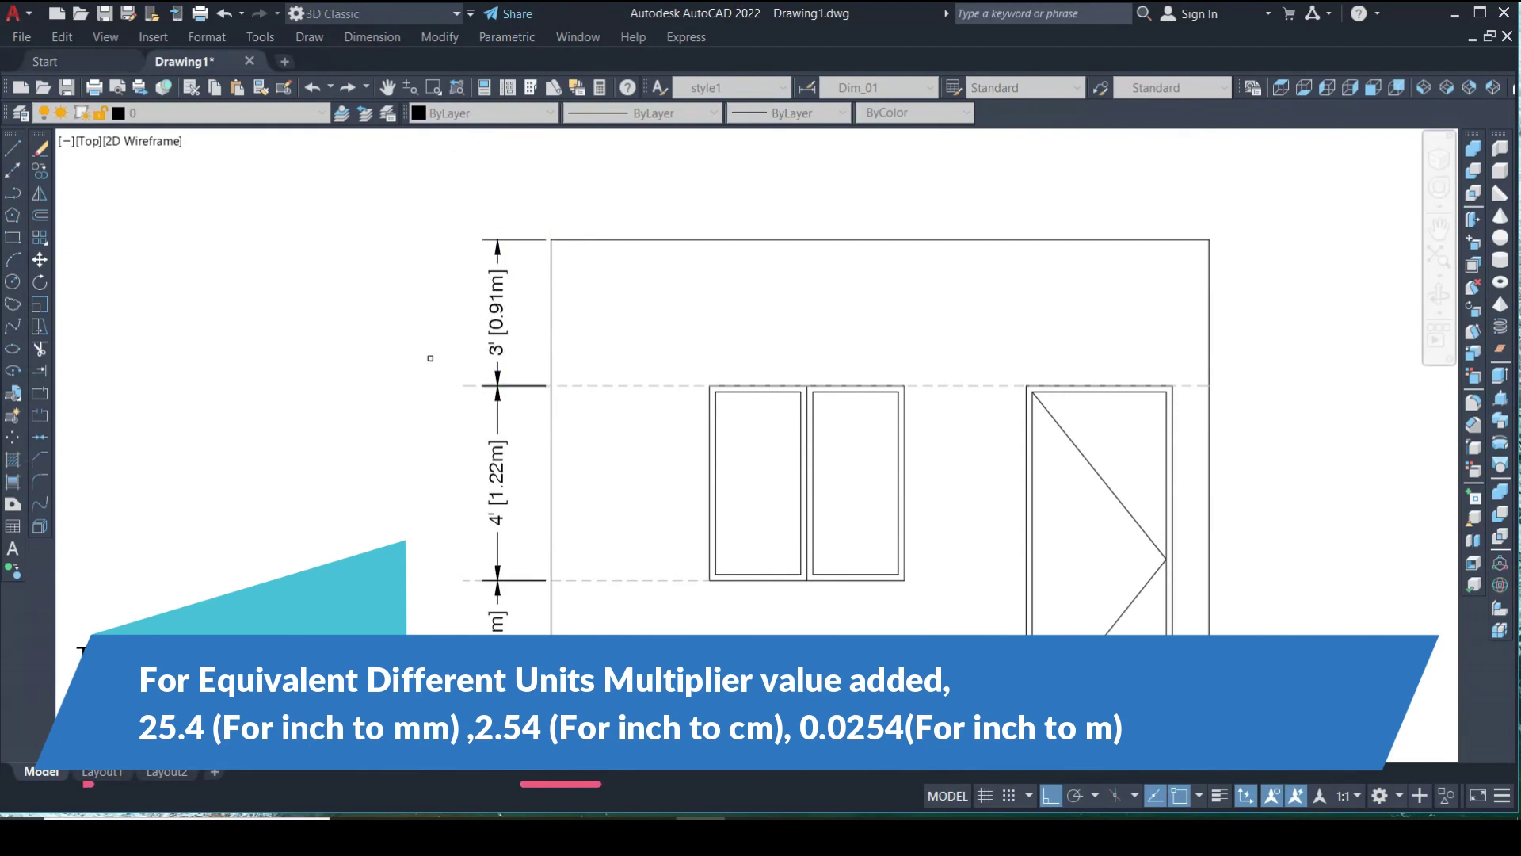
# Dimension the window's 4' [1.22m] width below the window
pyautogui.scroll(-2, 431, 358)
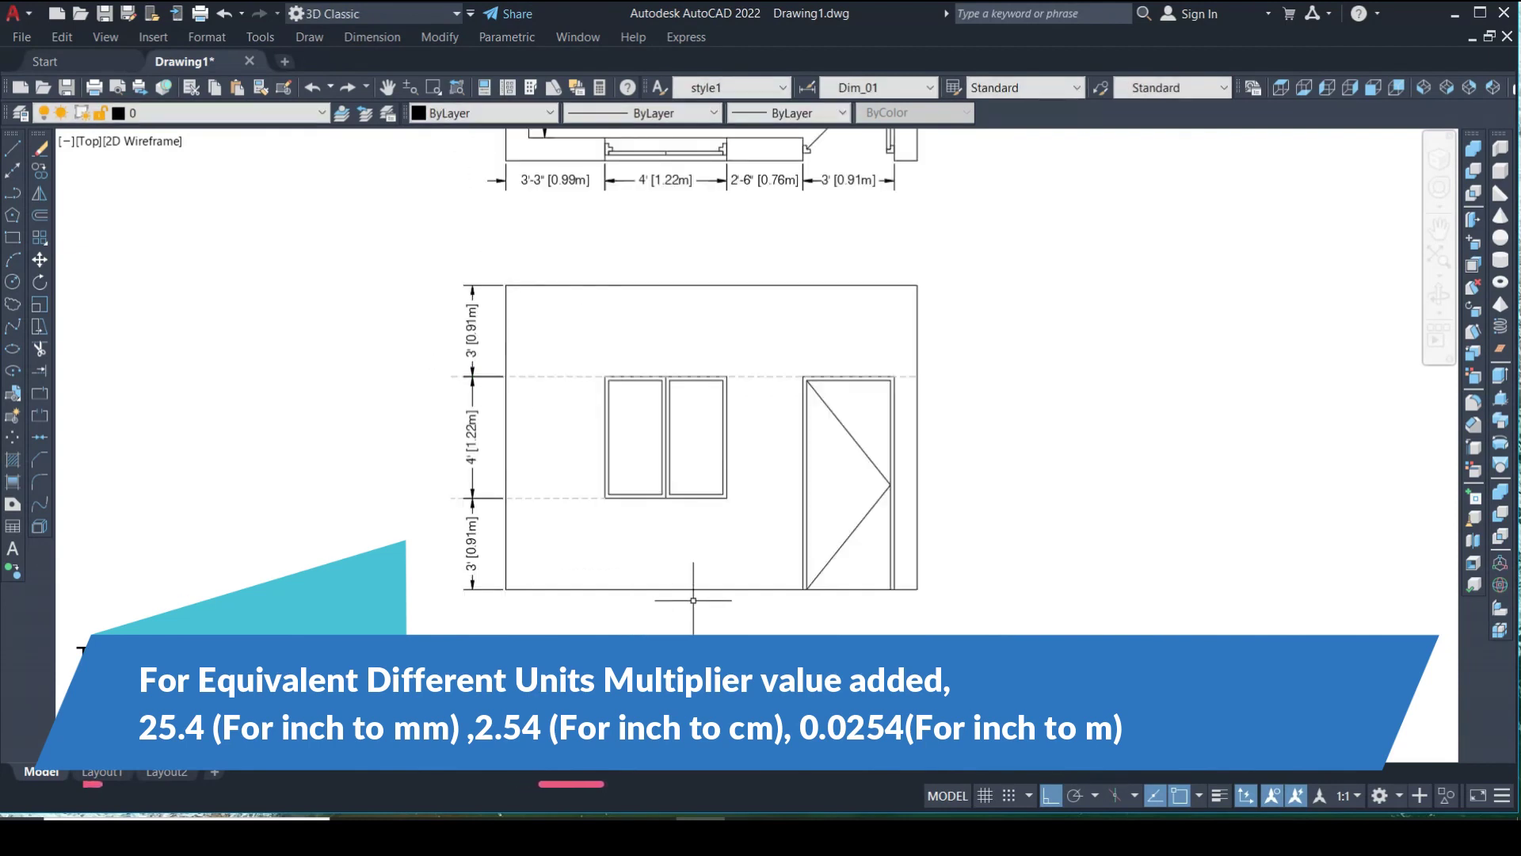
pyautogui.moveTo(693, 600); pyautogui.dragTo(712, 579, button='middle')
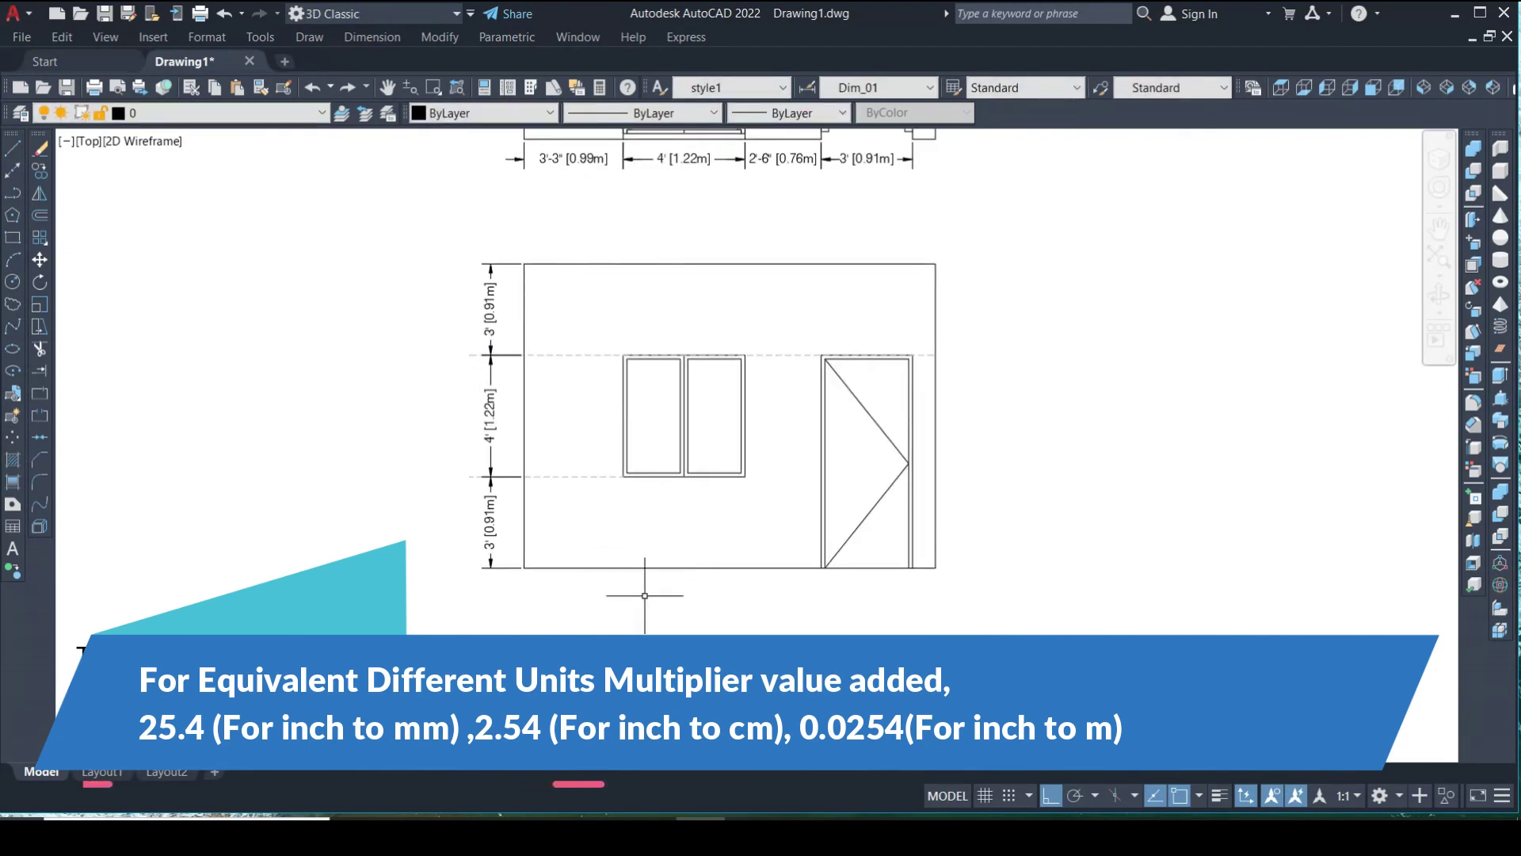
pyautogui.scroll(4, 665, 464)
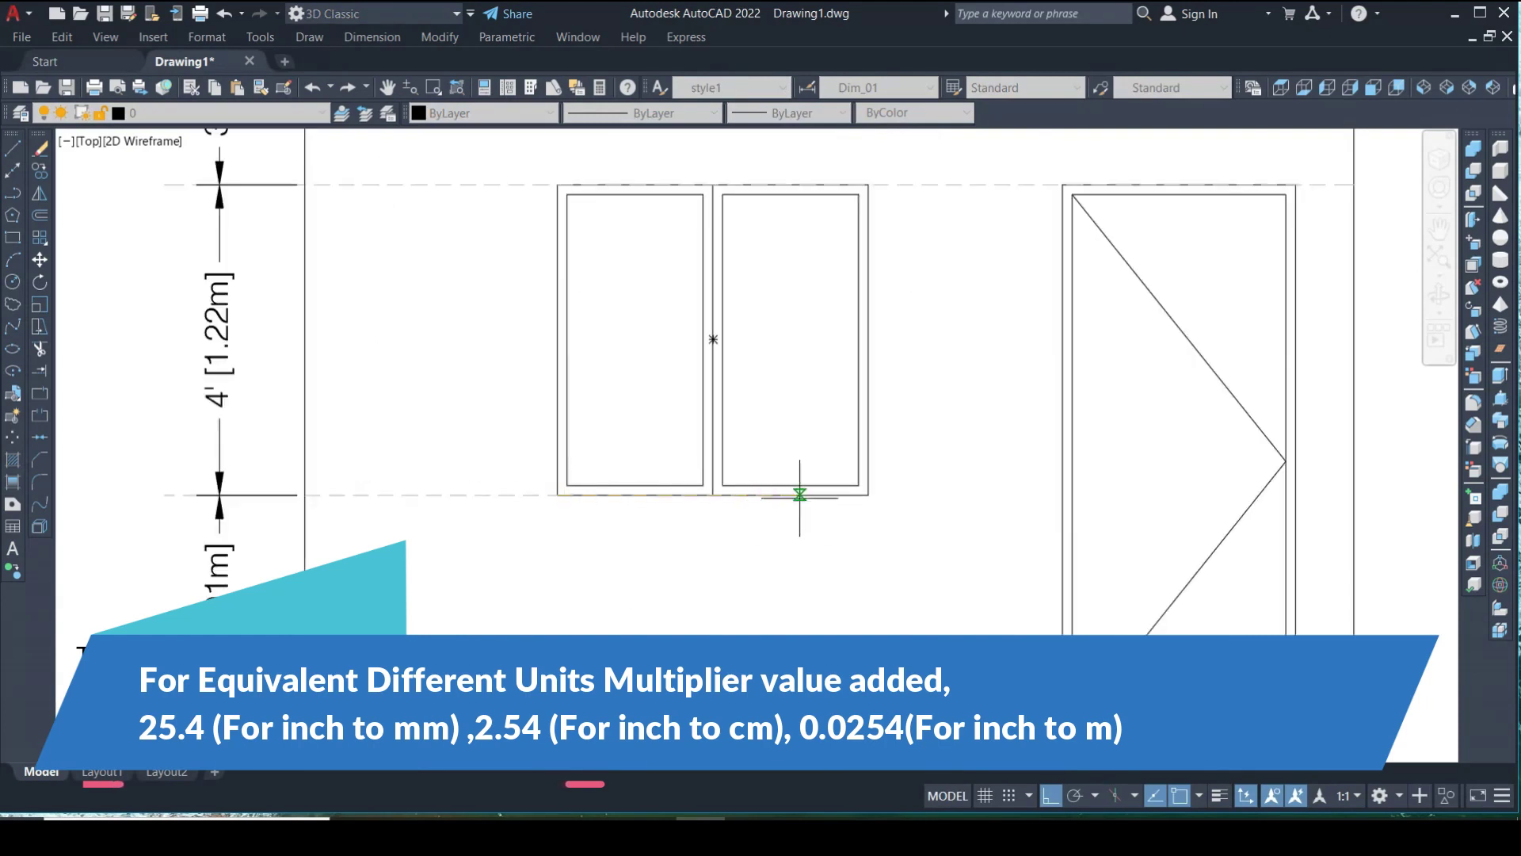
pyautogui.click(869, 494)
pyautogui.click(832, 556)
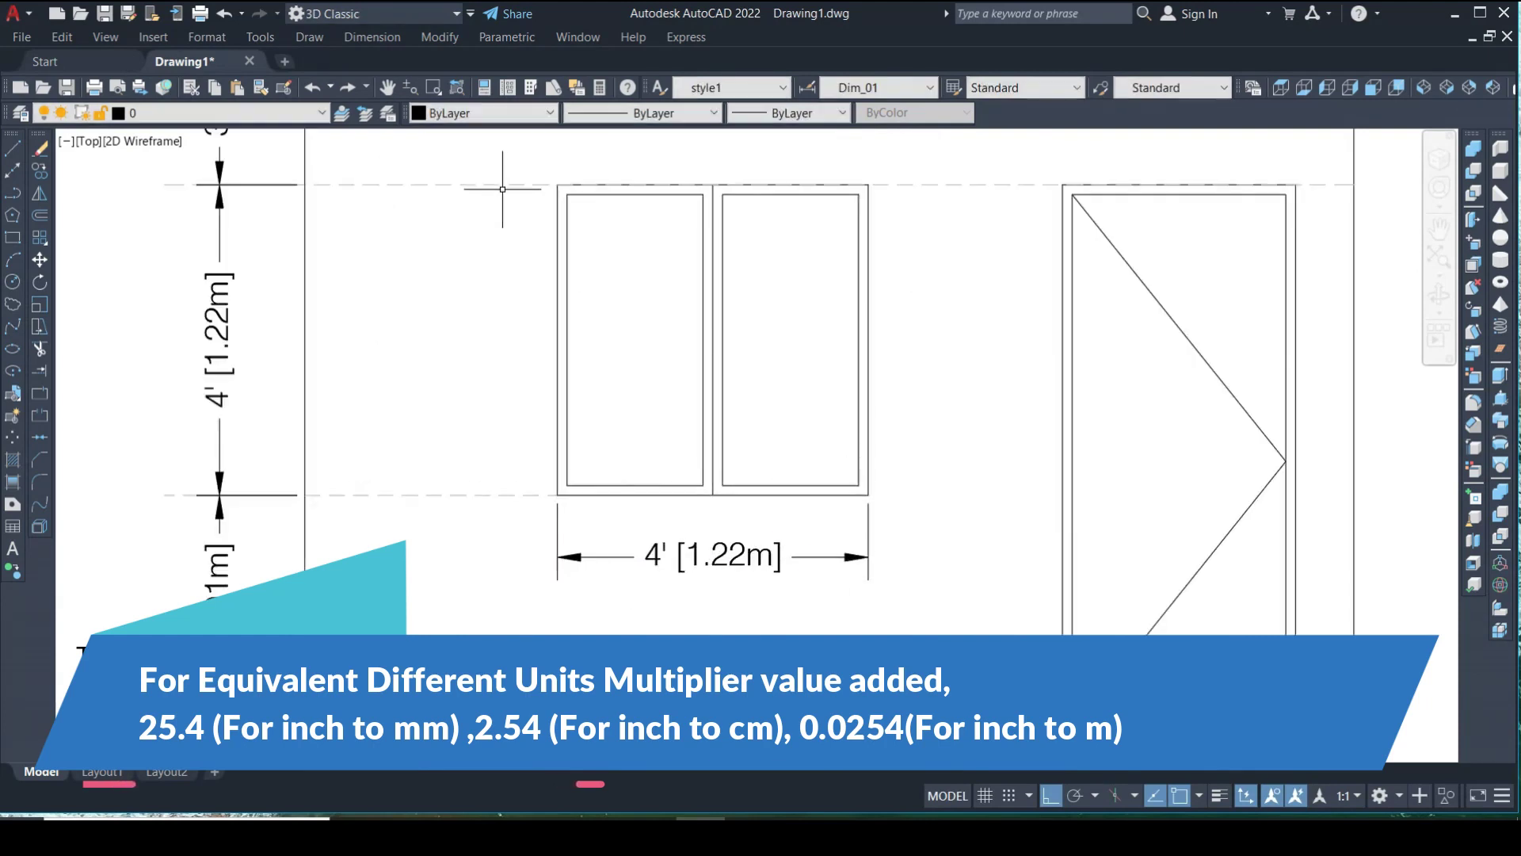
# Dimension the window's 4' [1.22m] height beside it
pyautogui.press('space')
pyautogui.click(557, 185)
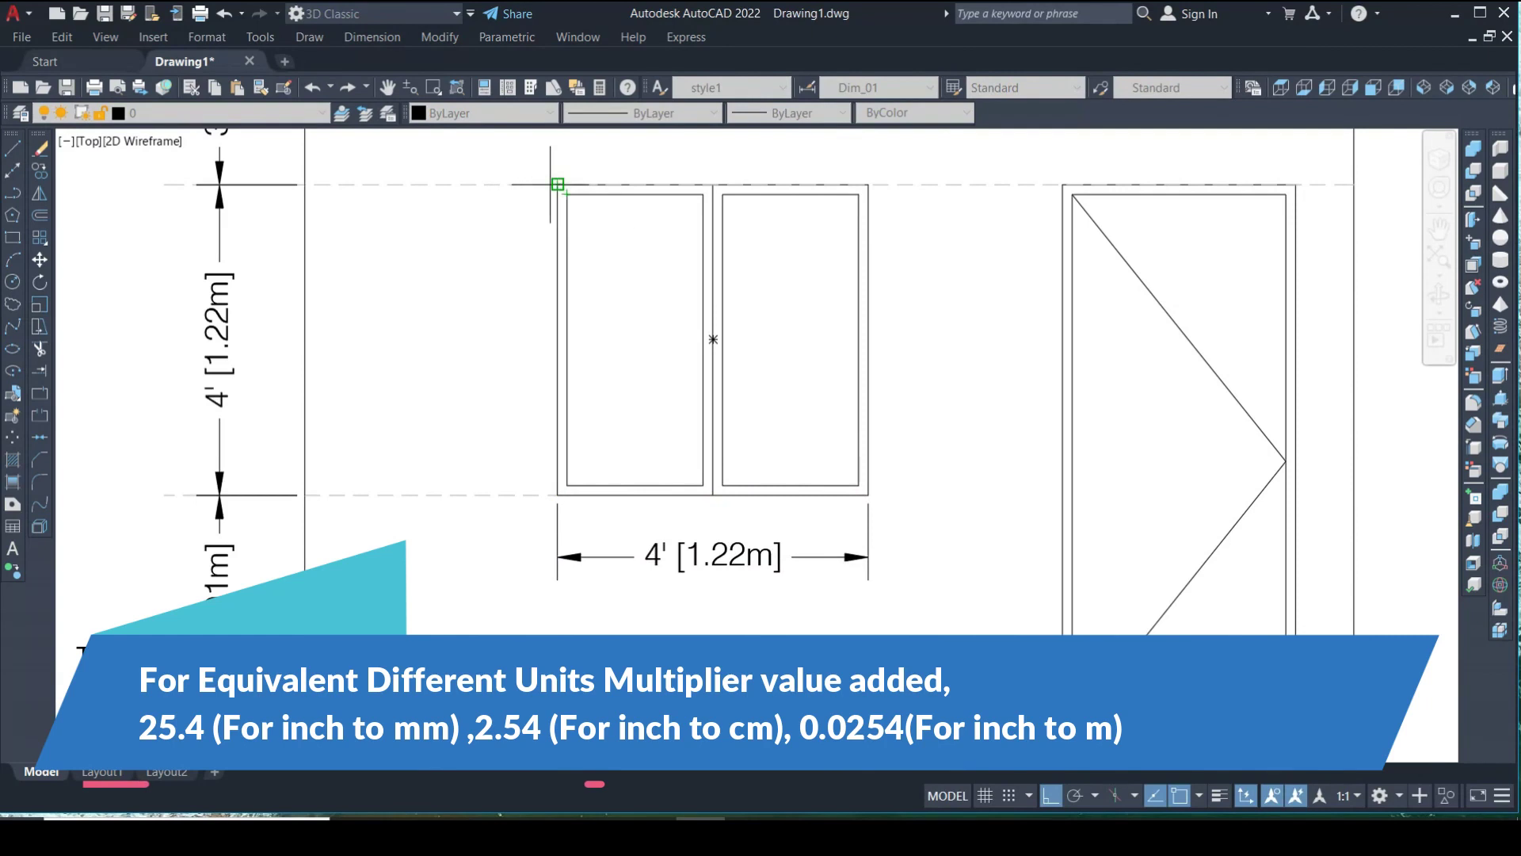
pyautogui.click(557, 494)
pyautogui.click(512, 341)
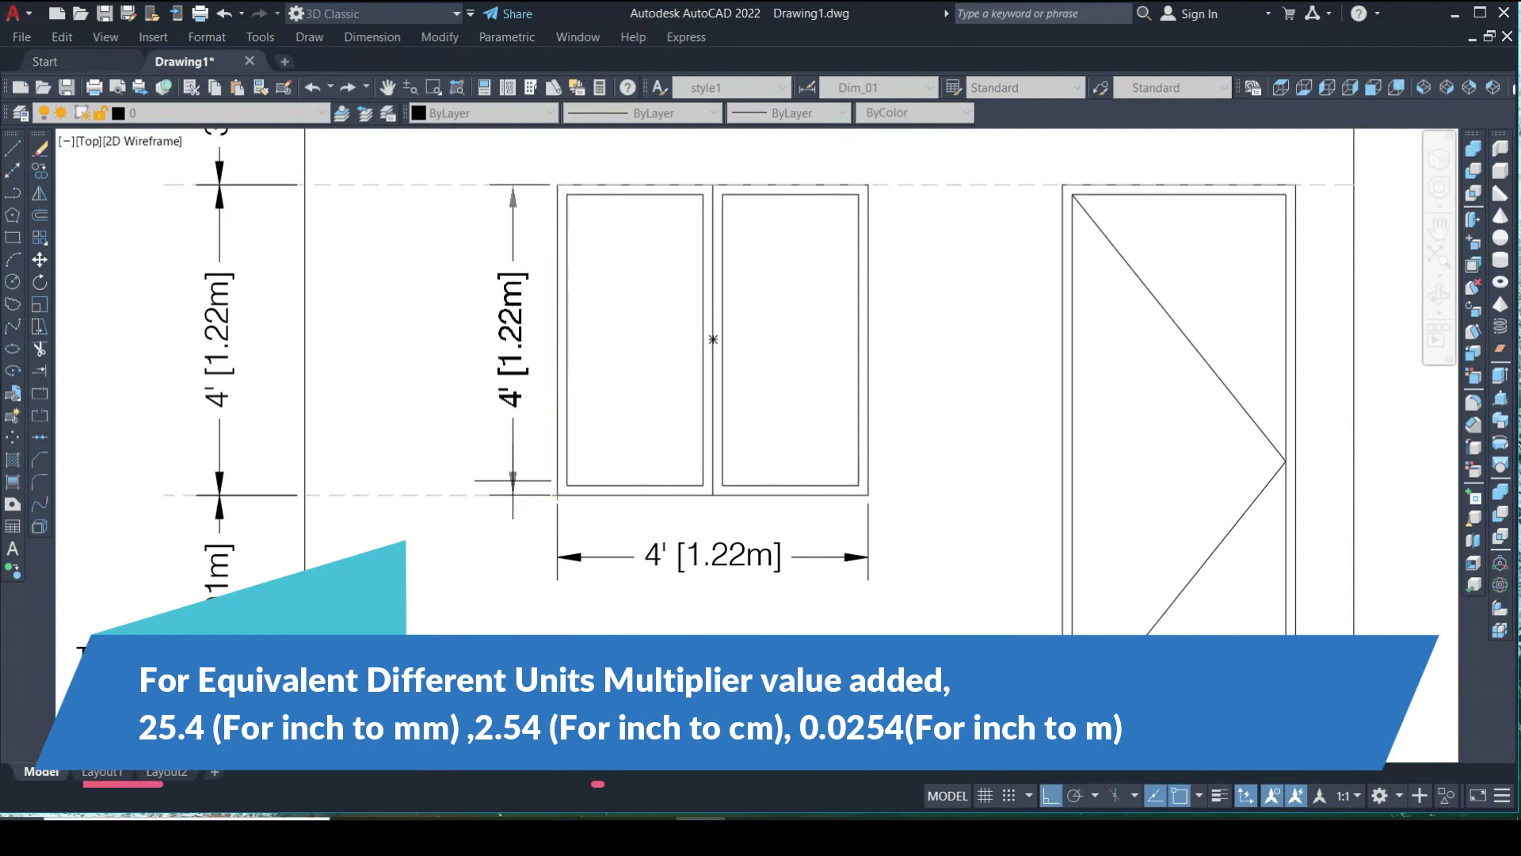
pyautogui.scroll(-4, 871, 372)
pyautogui.scroll(4, 765, 373)
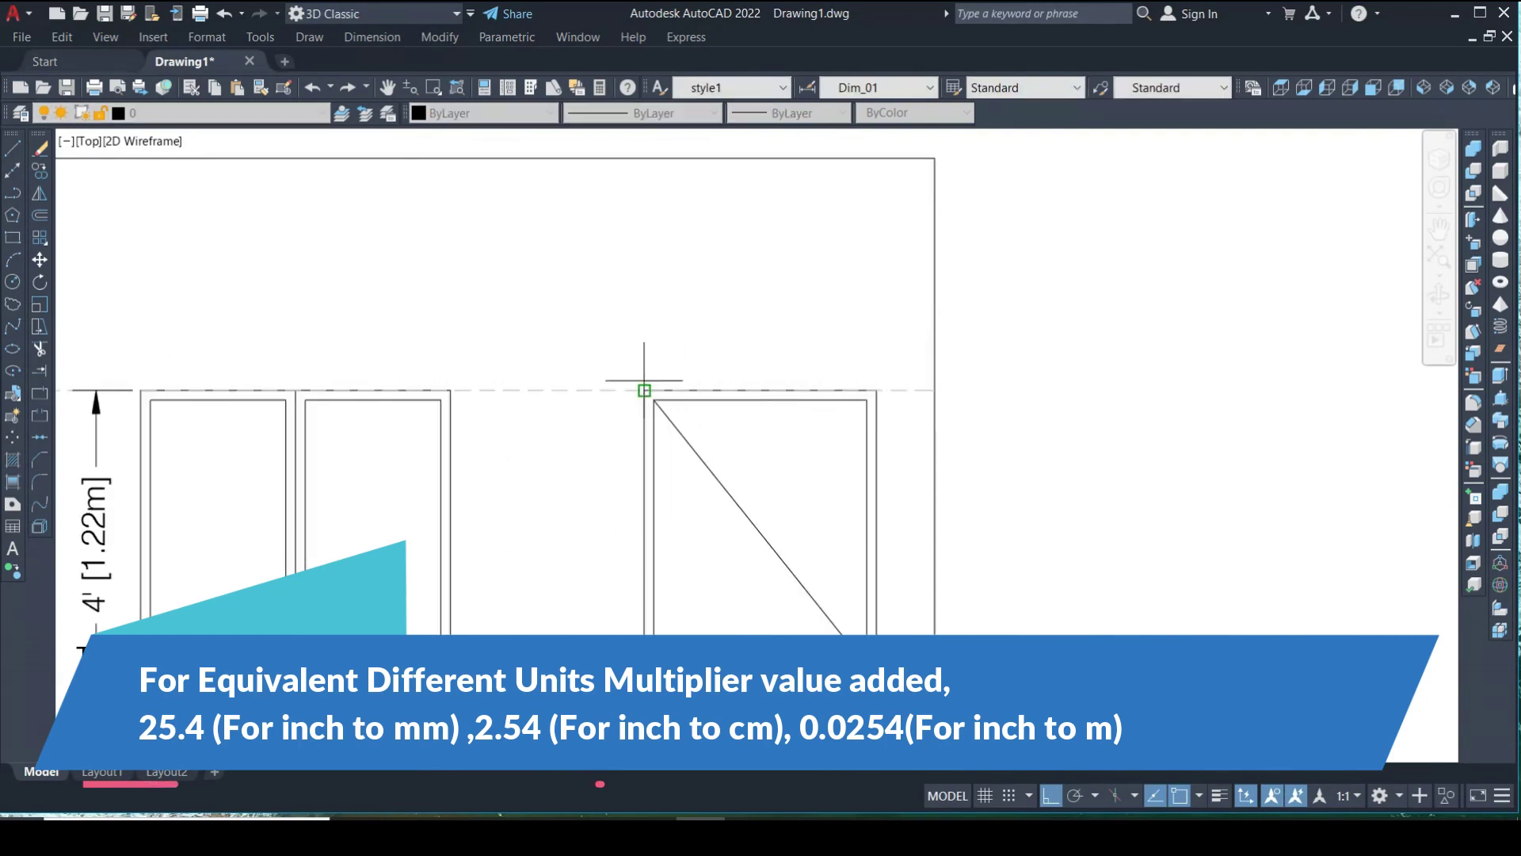
# Dimension the door's 3' [0.91m] width and 7' [2.13m] height, then pan to the plan
pyautogui.click(876, 389)
pyautogui.click(840, 336)
pyautogui.press('Return')
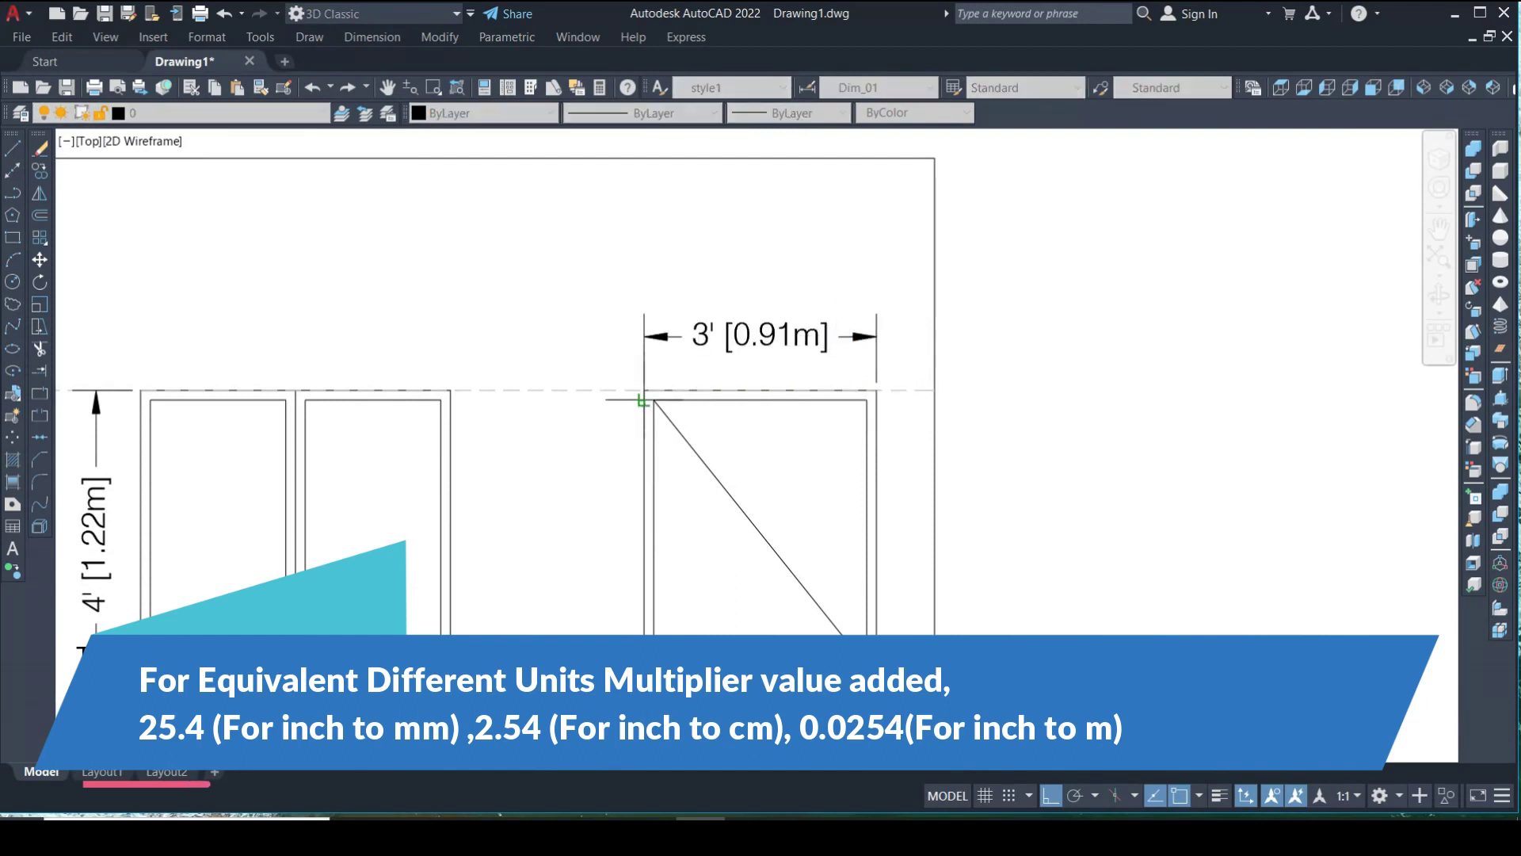
pyautogui.scroll(-3, 641, 397)
pyautogui.scroll(3, 629, 590)
pyautogui.click(637, 601)
pyautogui.click(600, 576)
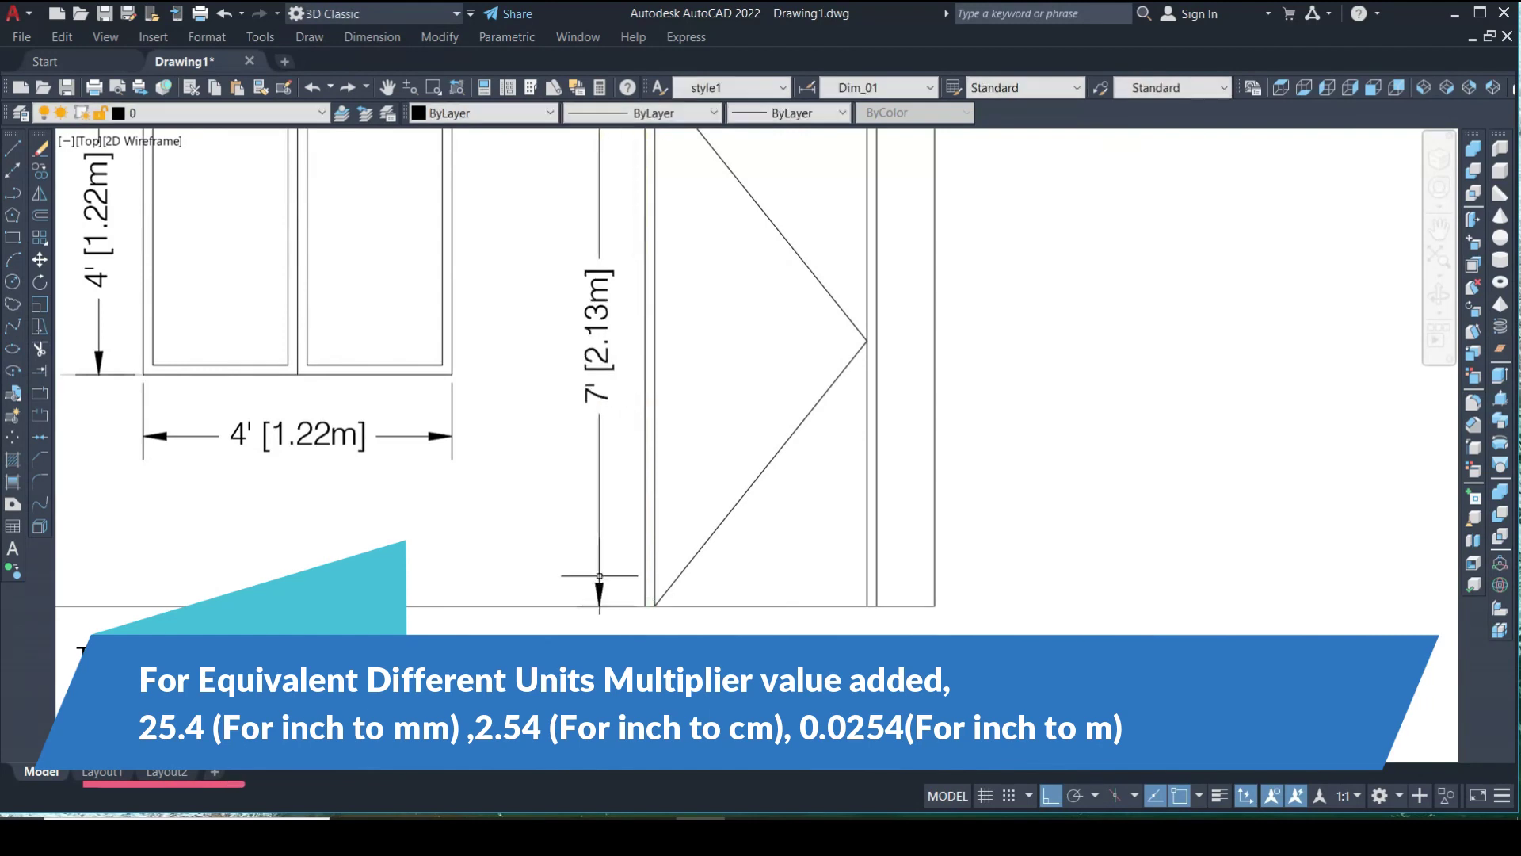
pyautogui.scroll(-4, 784, 517)
pyautogui.moveTo(701, 269)
pyautogui.mouseDown(button='middle')
pyautogui.moveTo(721, 400)
pyautogui.moveTo(679, 561)
pyautogui.moveTo(689, 610)
pyautogui.mouseUp(button='middle')
pyautogui.scroll(3, 547, 155)
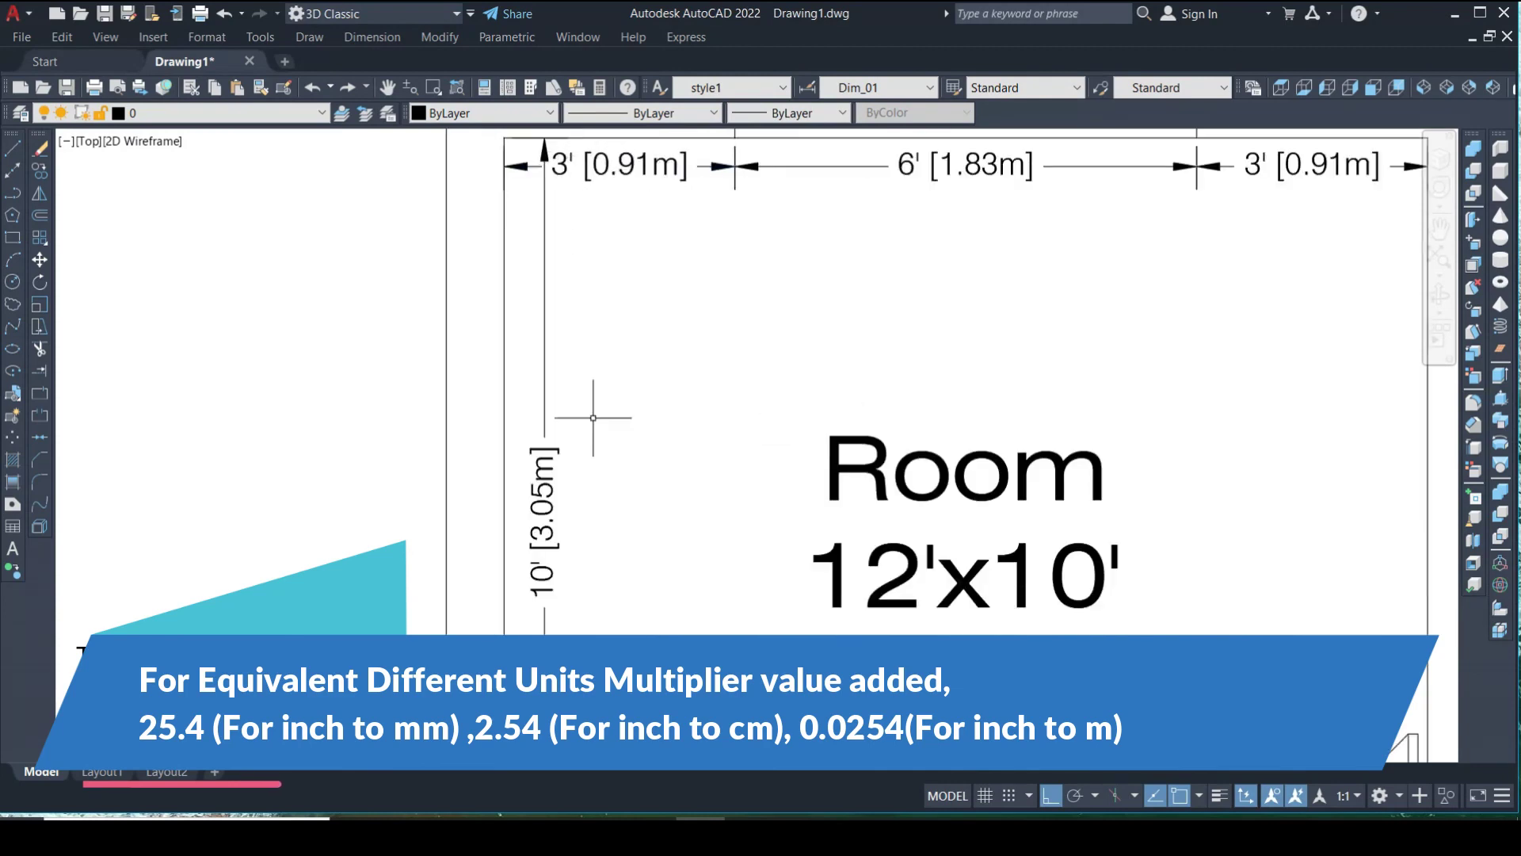
# Set Dim_01's alternate unit placement to Below primary value and apply it
pyautogui.write('d')
pyautogui.press('Return')
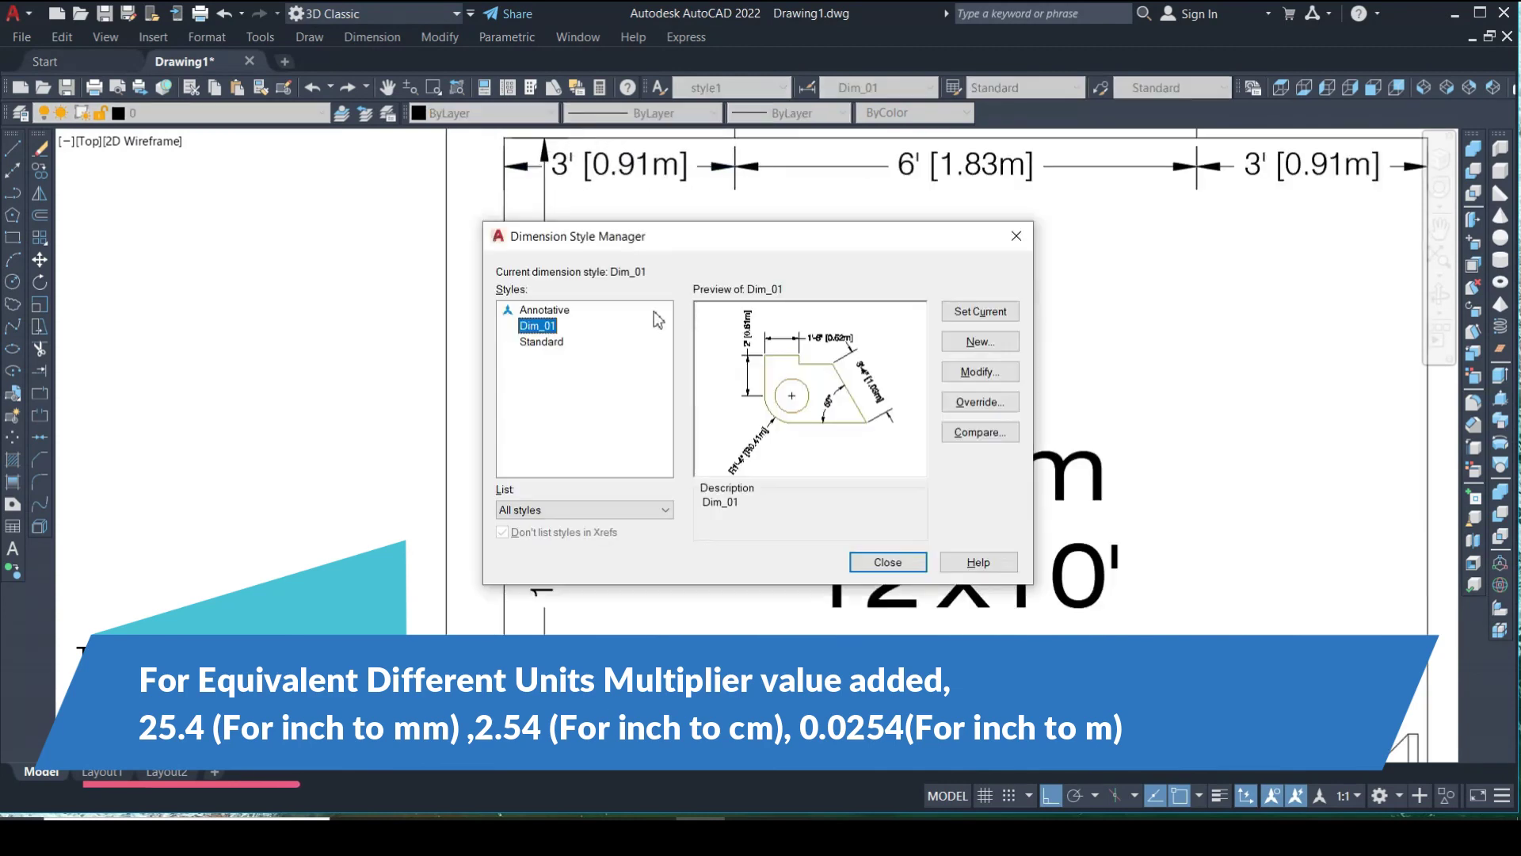
pyautogui.click(982, 381)
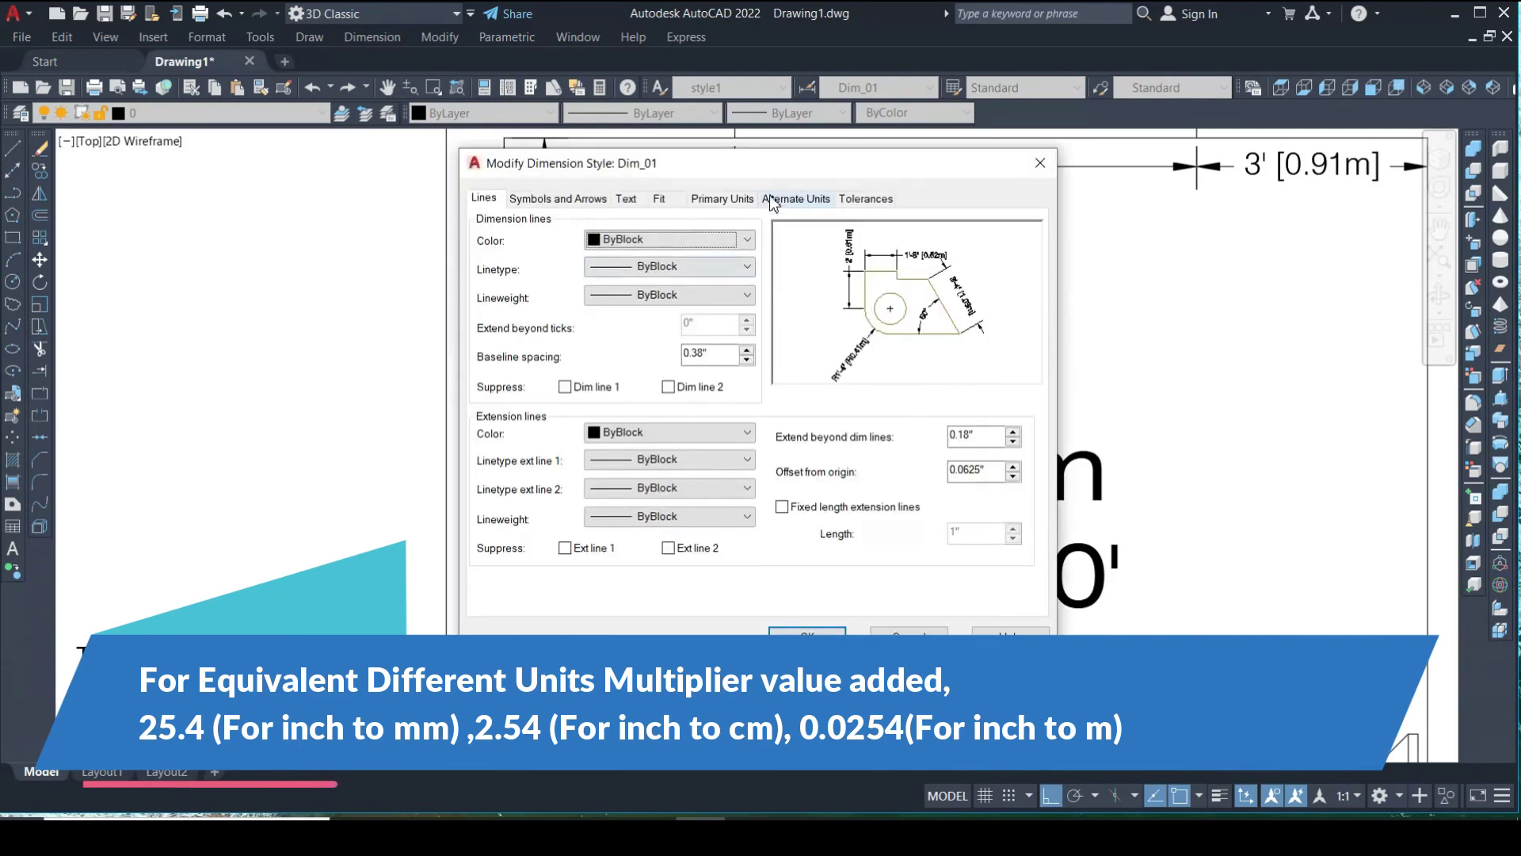
pyautogui.click(773, 200)
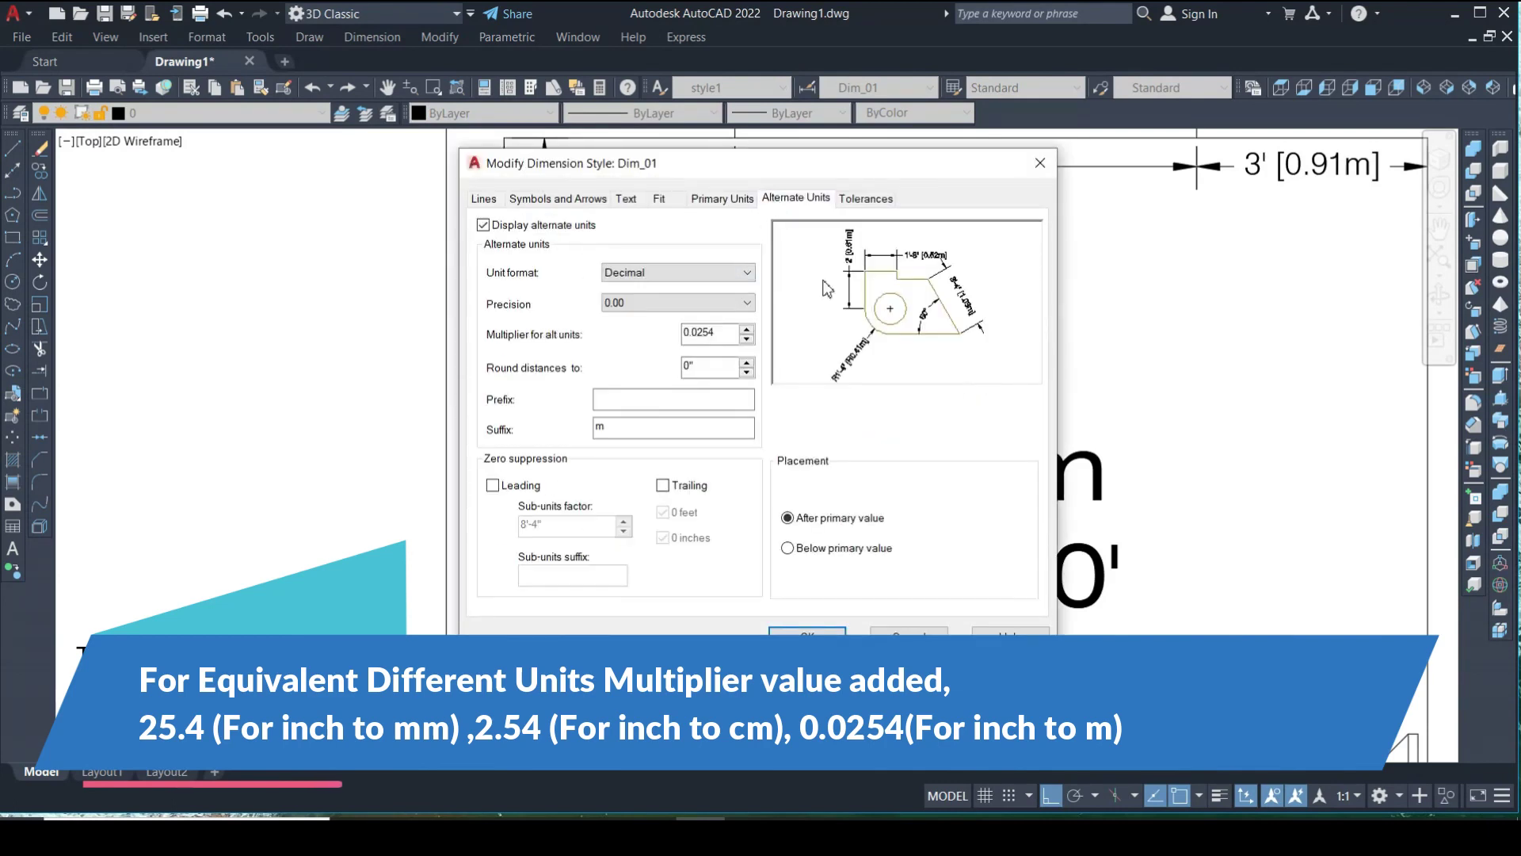
pyautogui.click(809, 553)
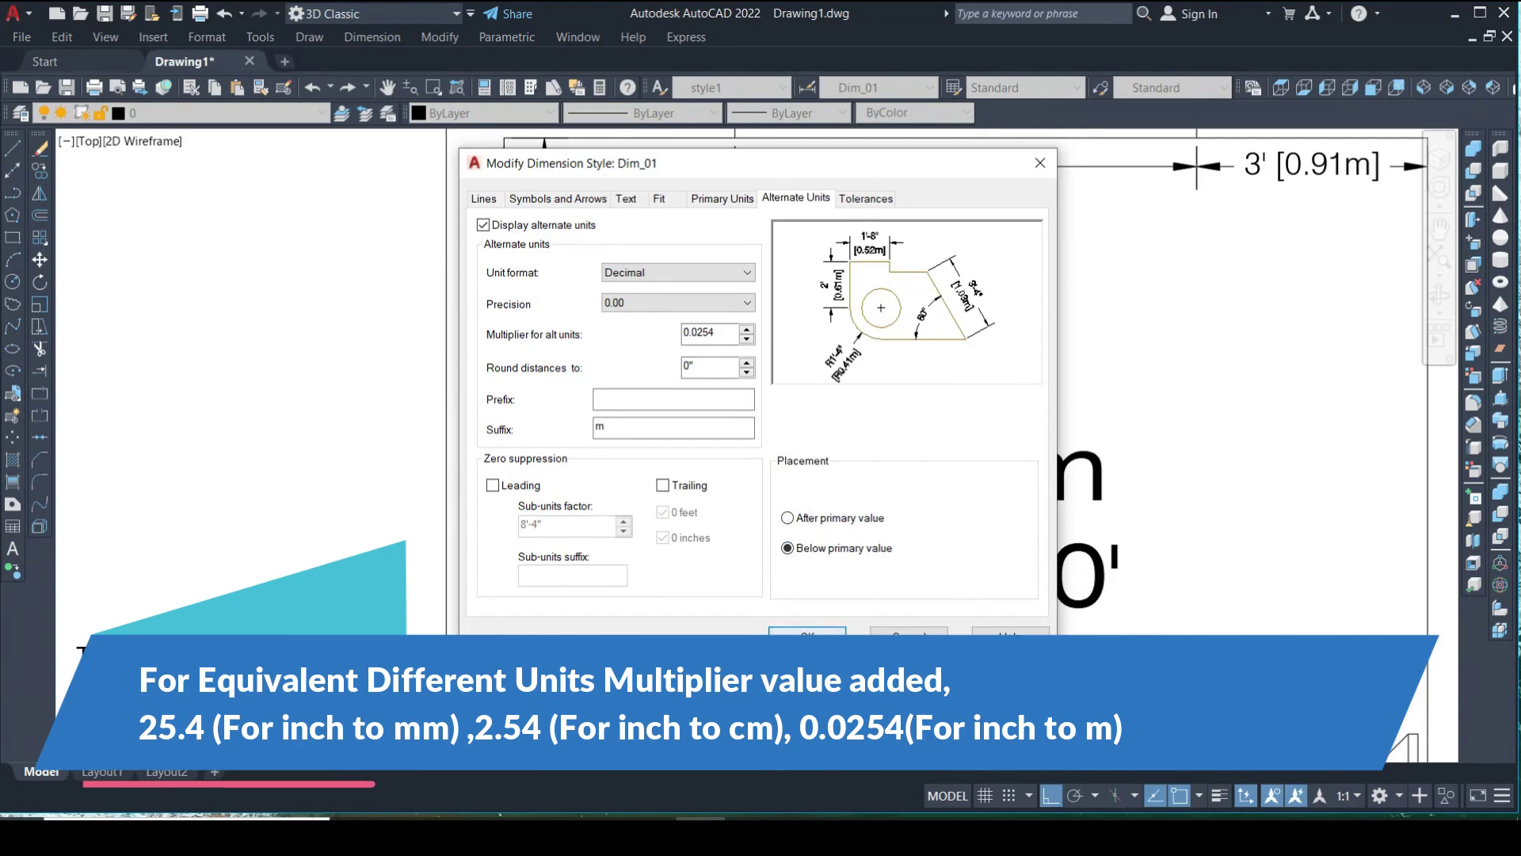
pyautogui.click(824, 632)
pyautogui.click(899, 567)
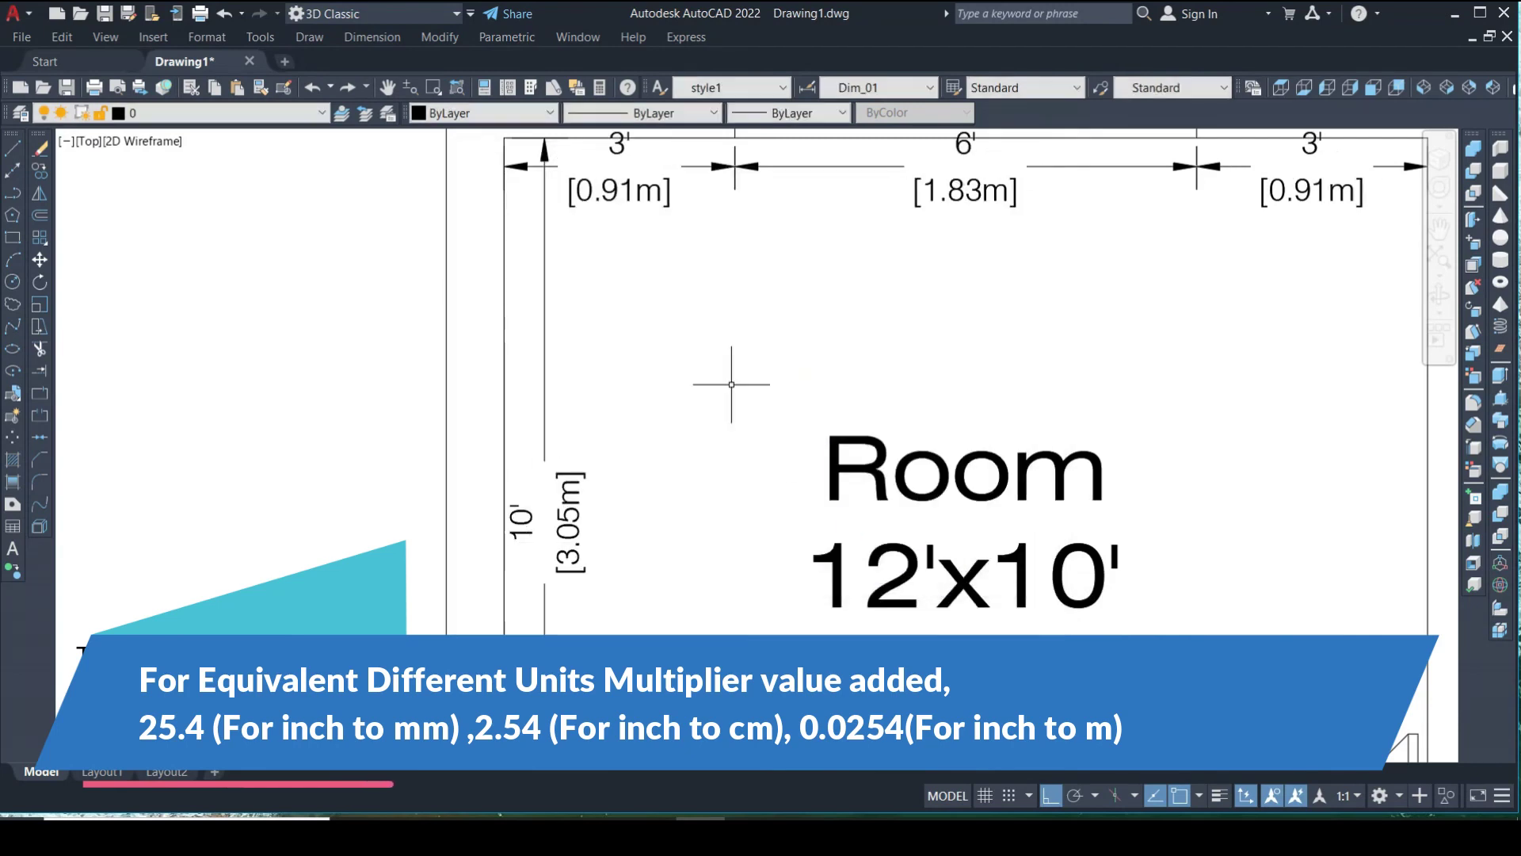
pyautogui.scroll(-3, 598, 241)
pyautogui.moveTo(693, 621); pyautogui.dragTo(639, 203, button='middle')
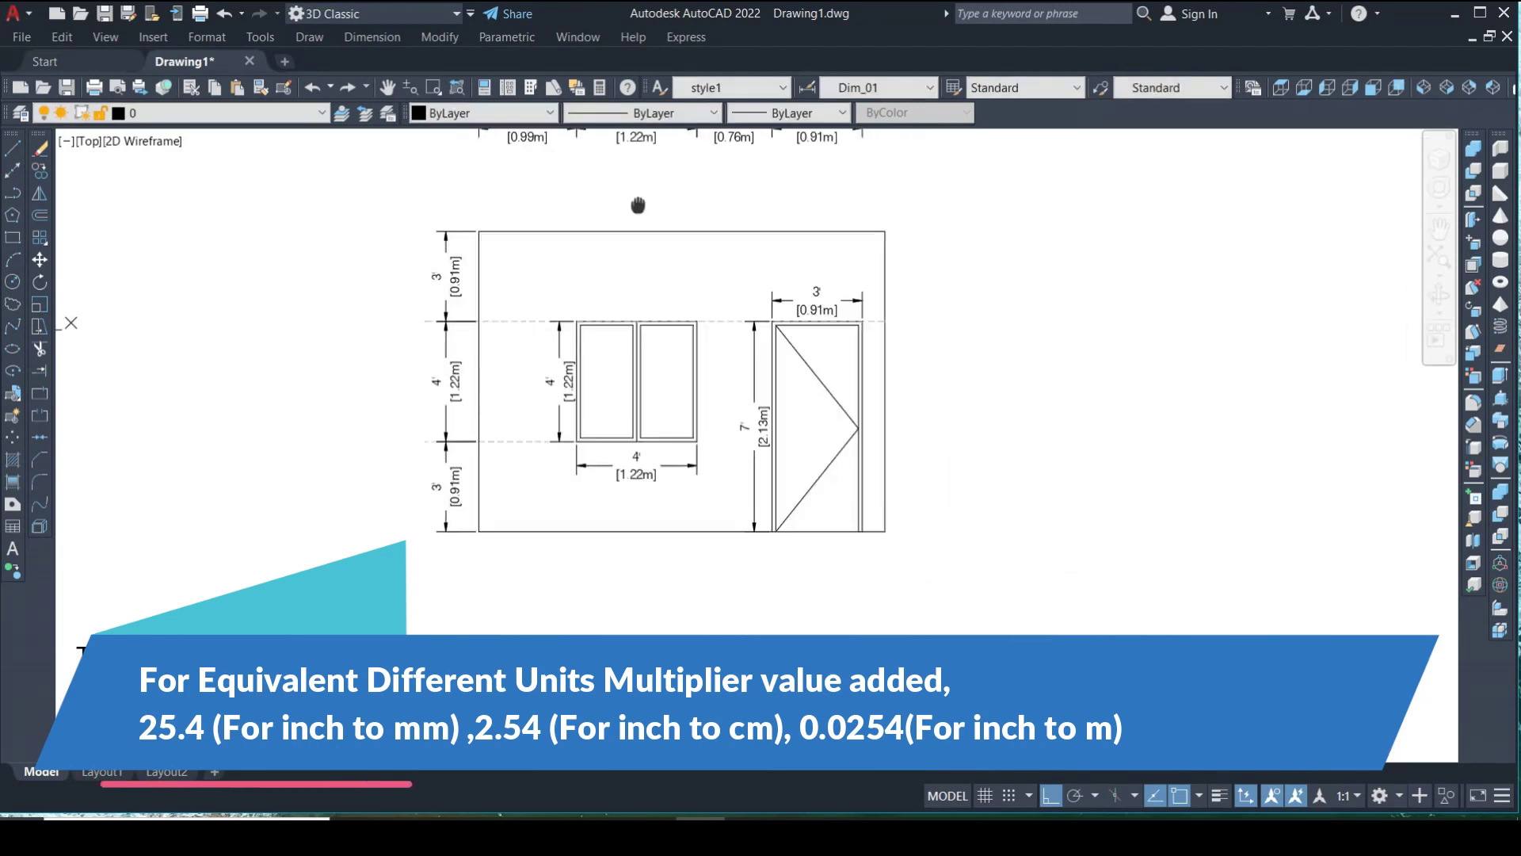
pyautogui.scroll(2, 424, 344)
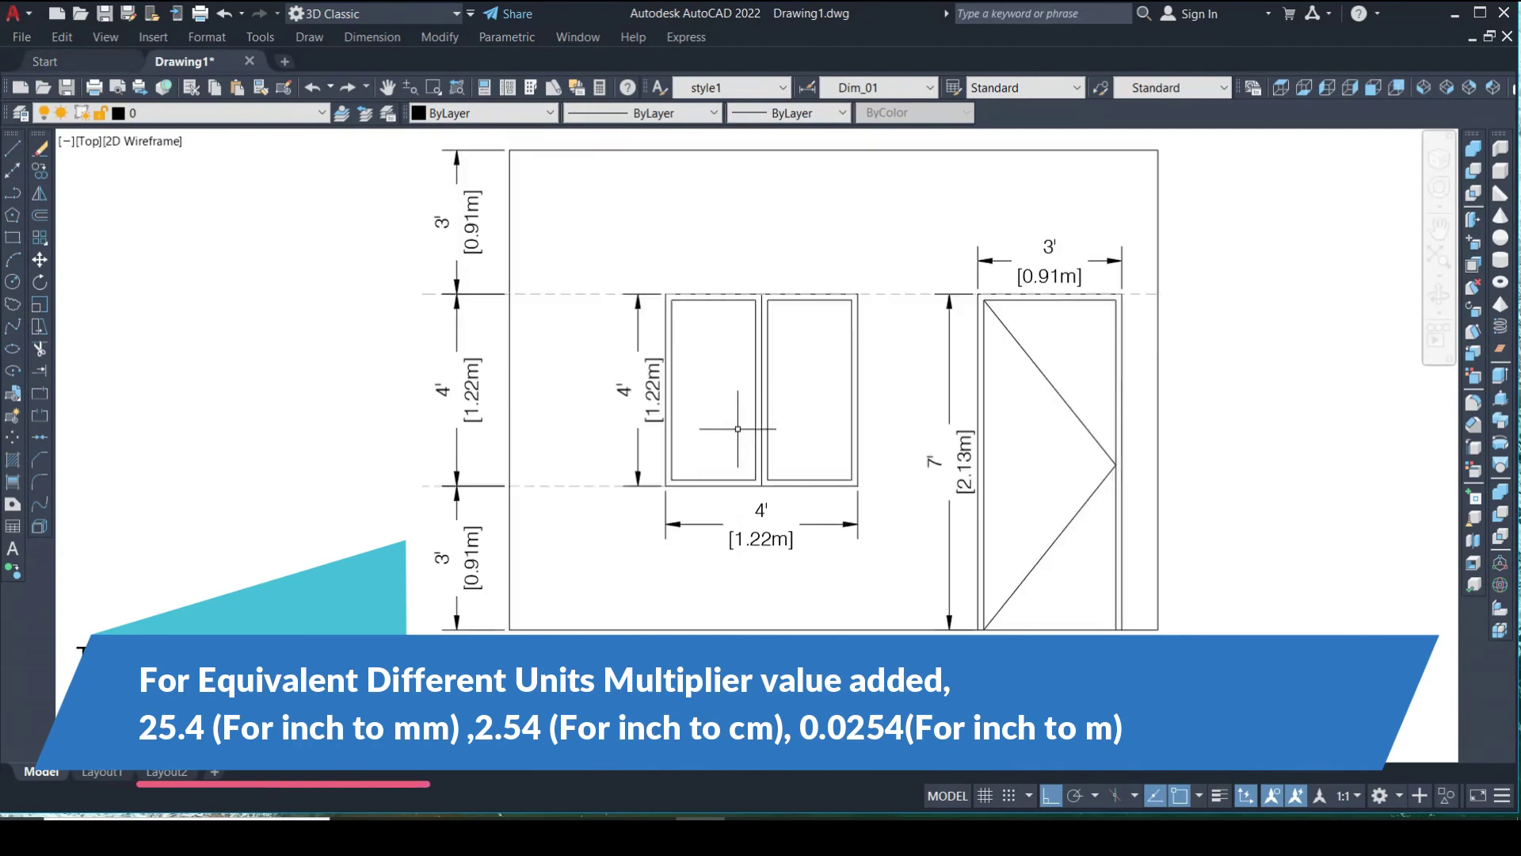
pyautogui.scroll(2, 781, 476)
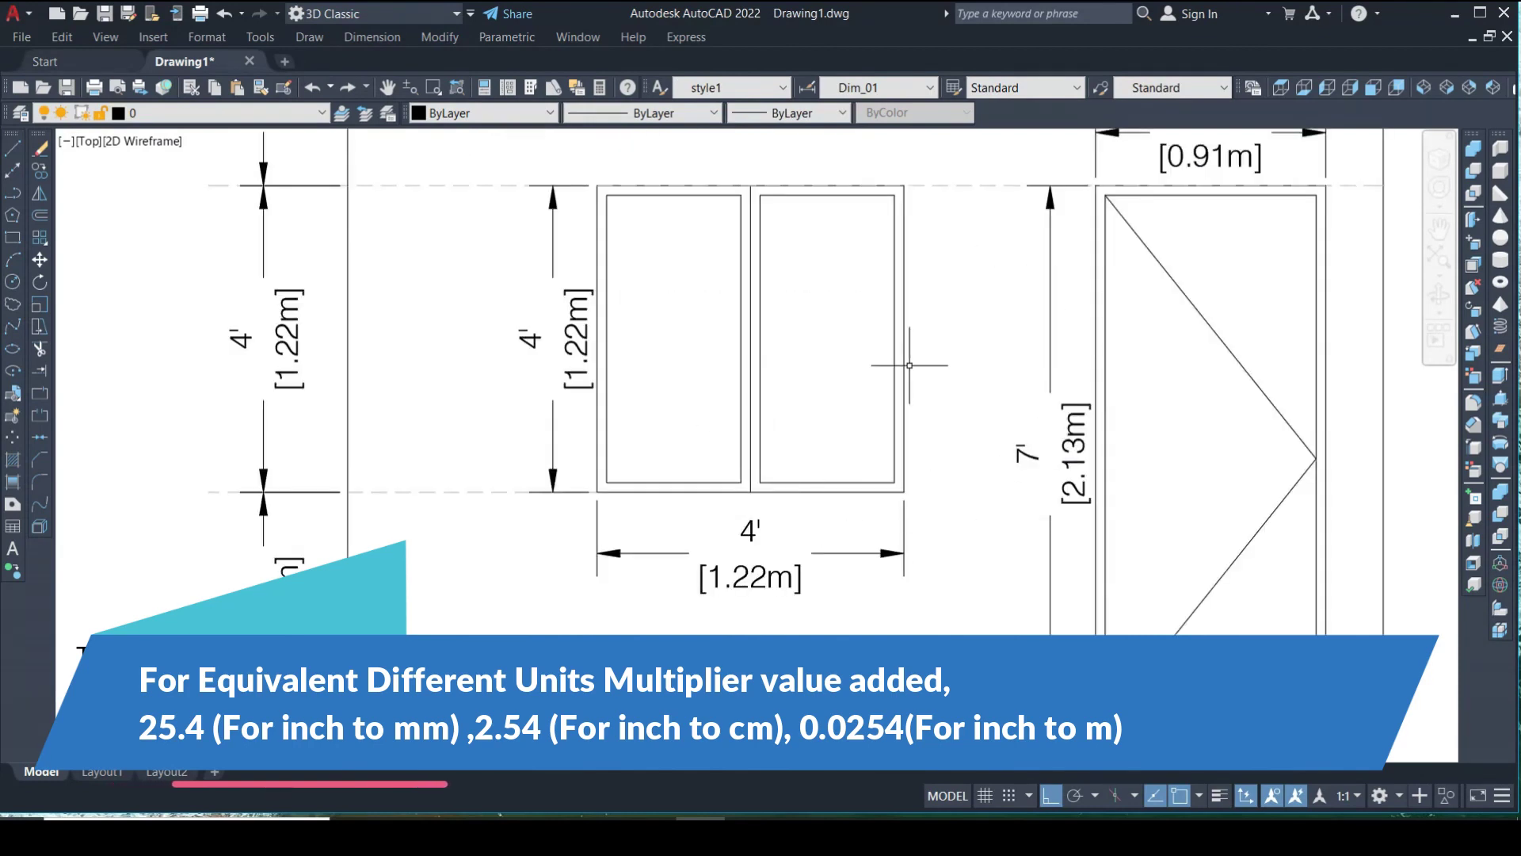
pyautogui.scroll(-2, 910, 365)
pyautogui.scroll(1, 786, 329)
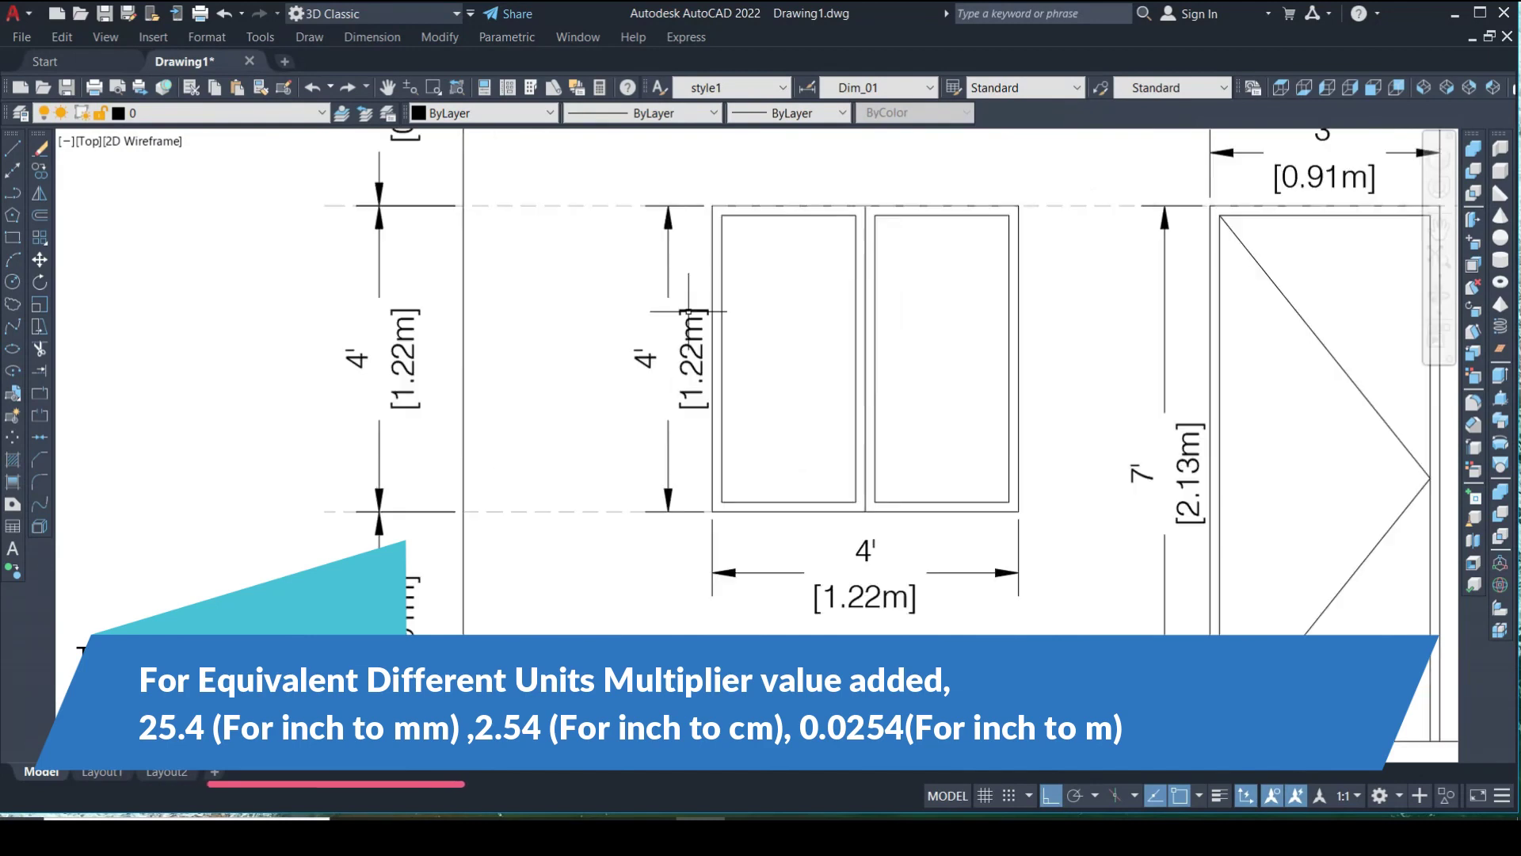
pyautogui.scroll(-3, 611, 451)
pyautogui.scroll(2, 703, 258)
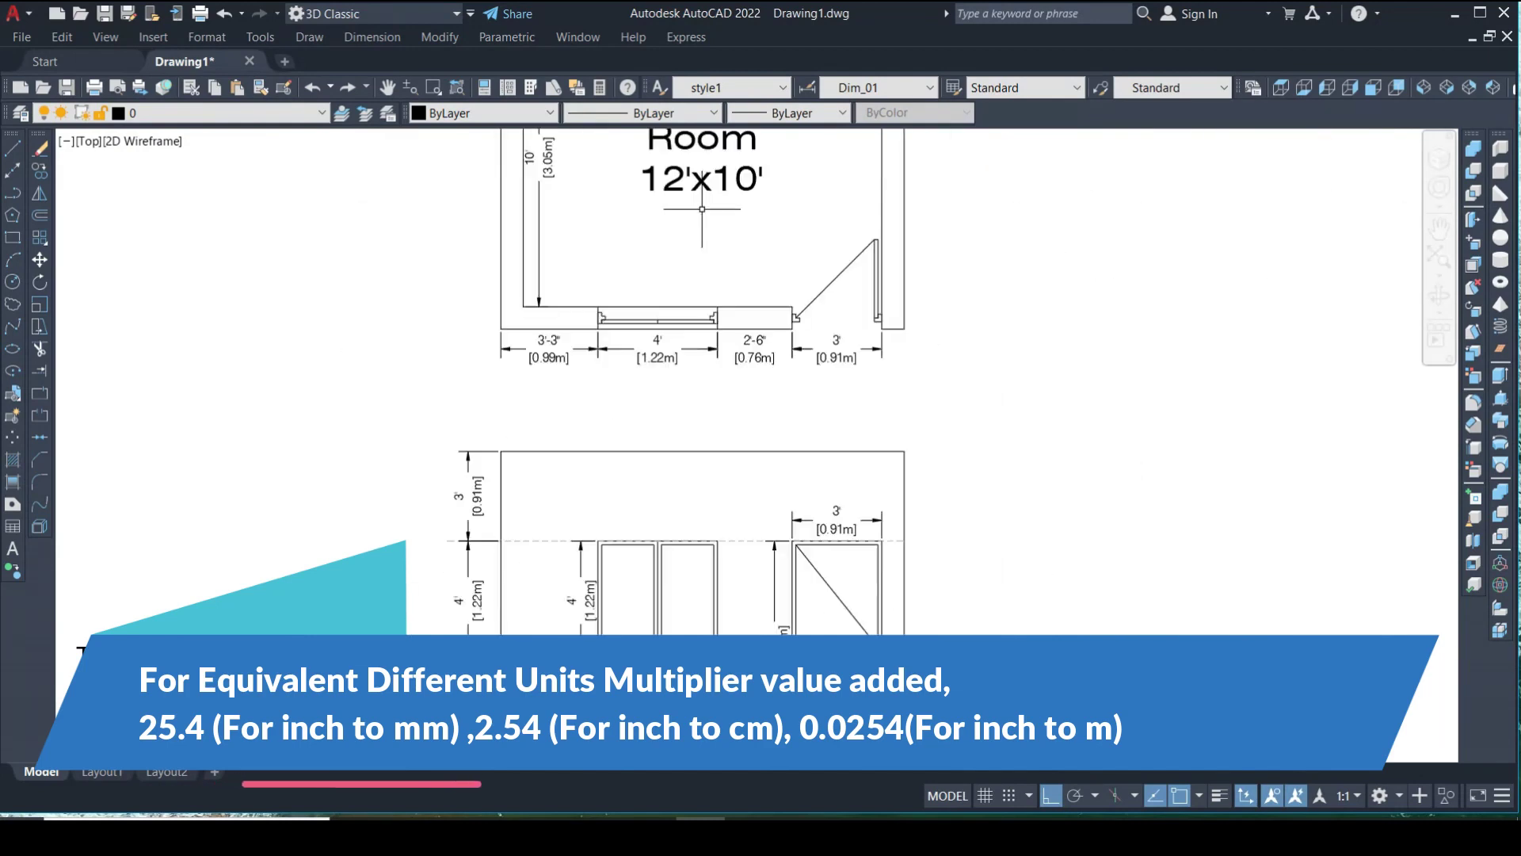
pyautogui.moveTo(645, 214); pyautogui.dragTo(652, 432, button='middle')
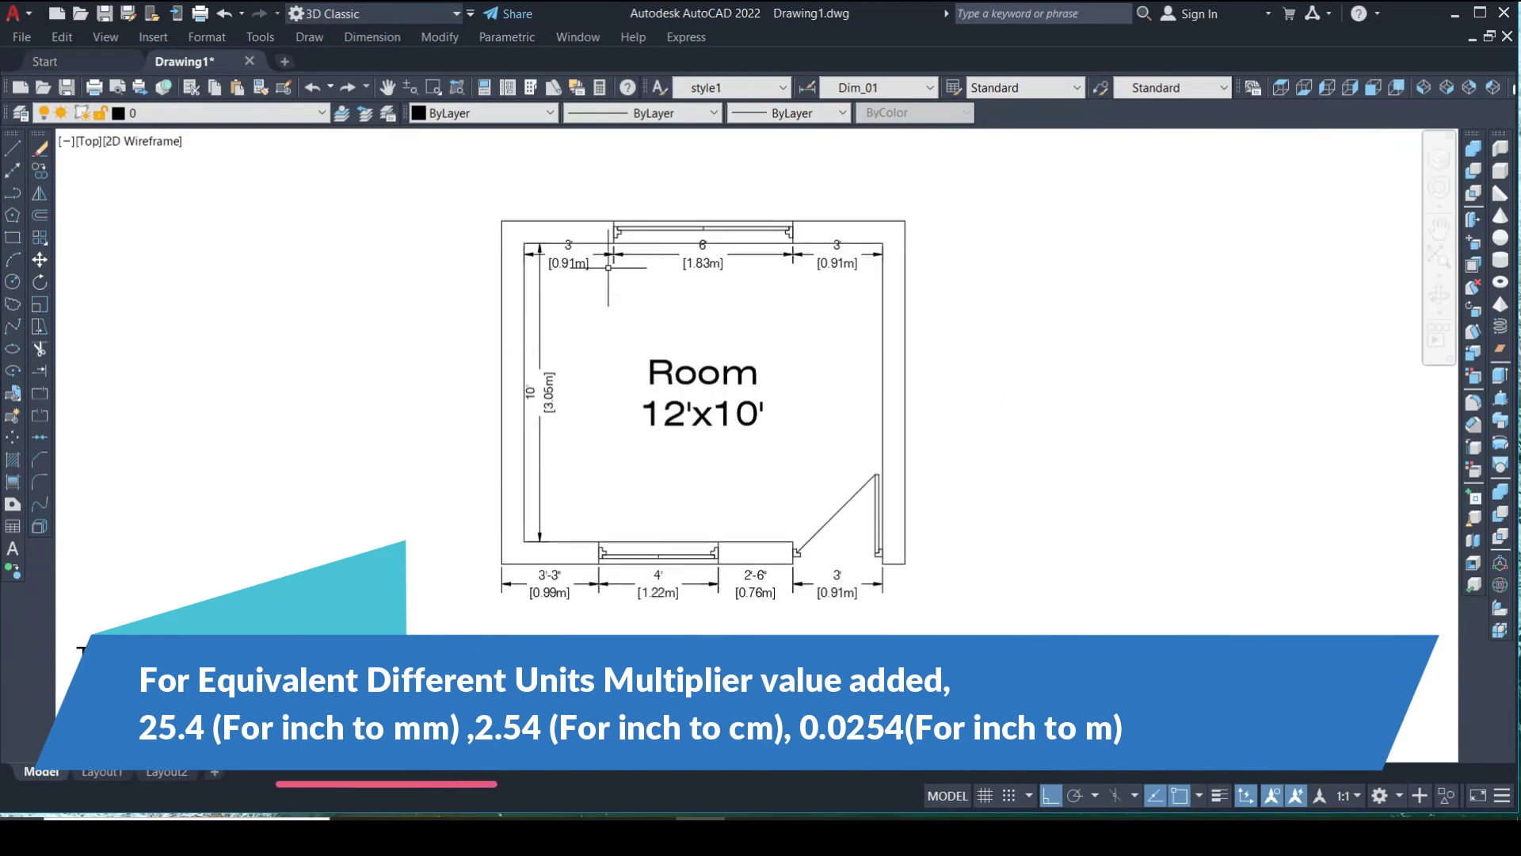
pyautogui.scroll(5, 713, 255)
pyautogui.scroll(1, 634, 255)
# Move the 6' and left 3' top dimension lines down to a common level
pyautogui.click(919, 247)
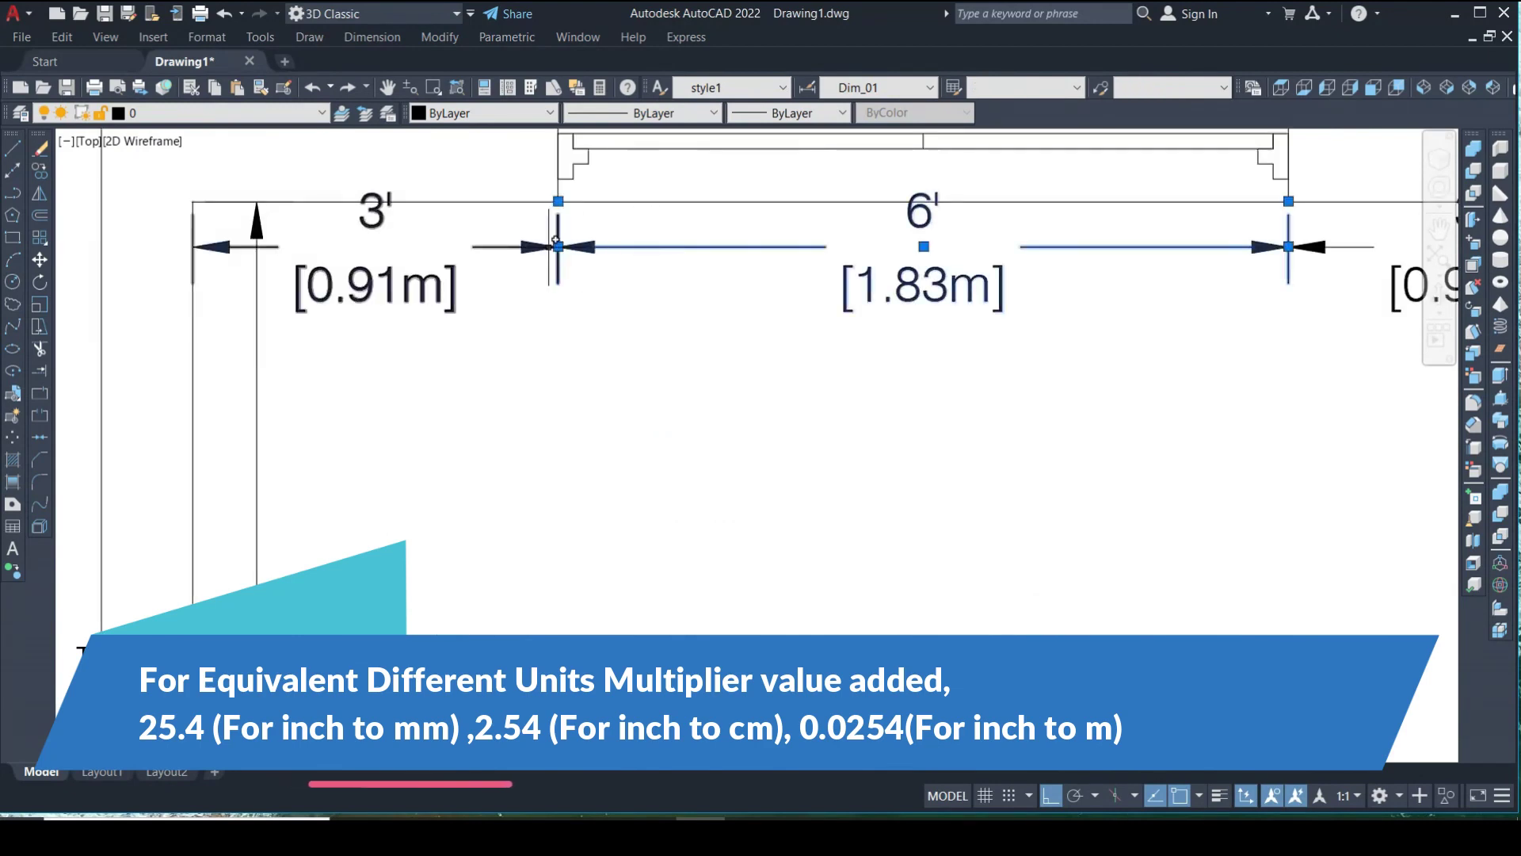
pyautogui.click(924, 246)
pyautogui.click(924, 318)
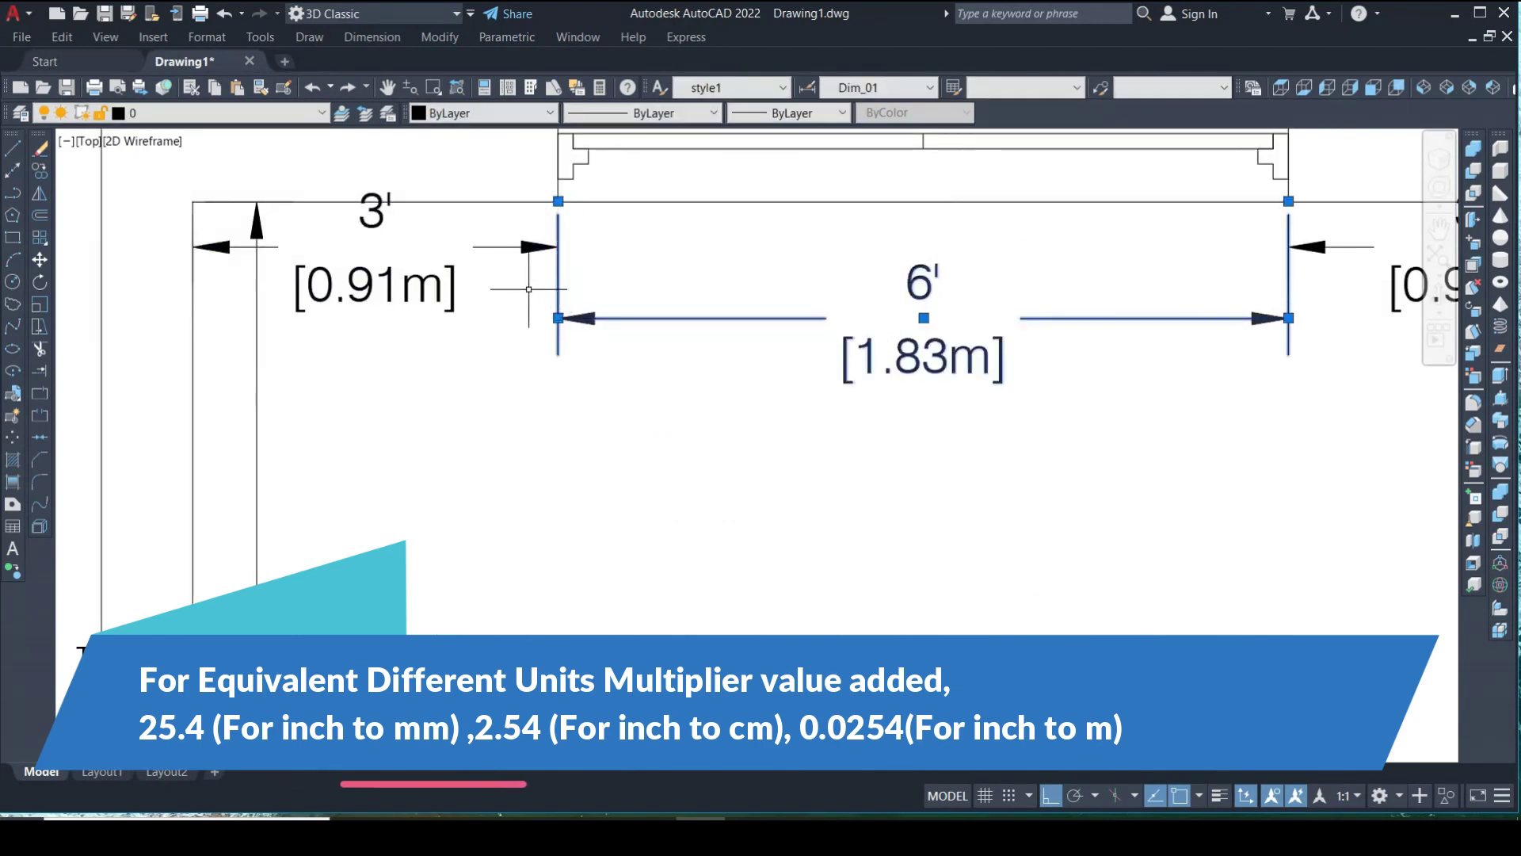
pyautogui.press('Escape')
pyautogui.moveTo(525, 267); pyautogui.dragTo(472, 216)
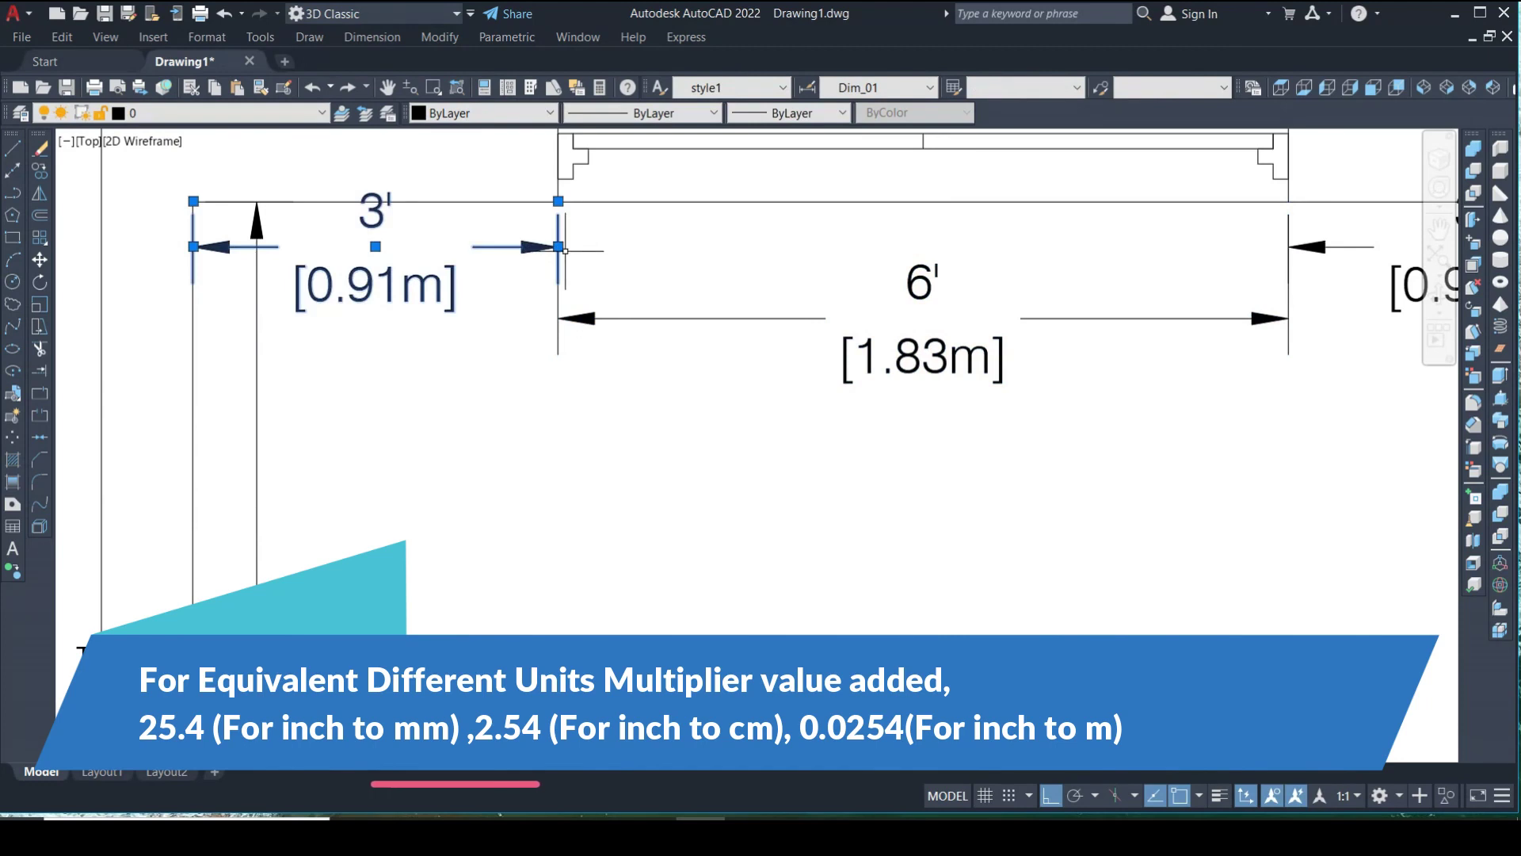
pyautogui.click(558, 246)
pyautogui.click(557, 317)
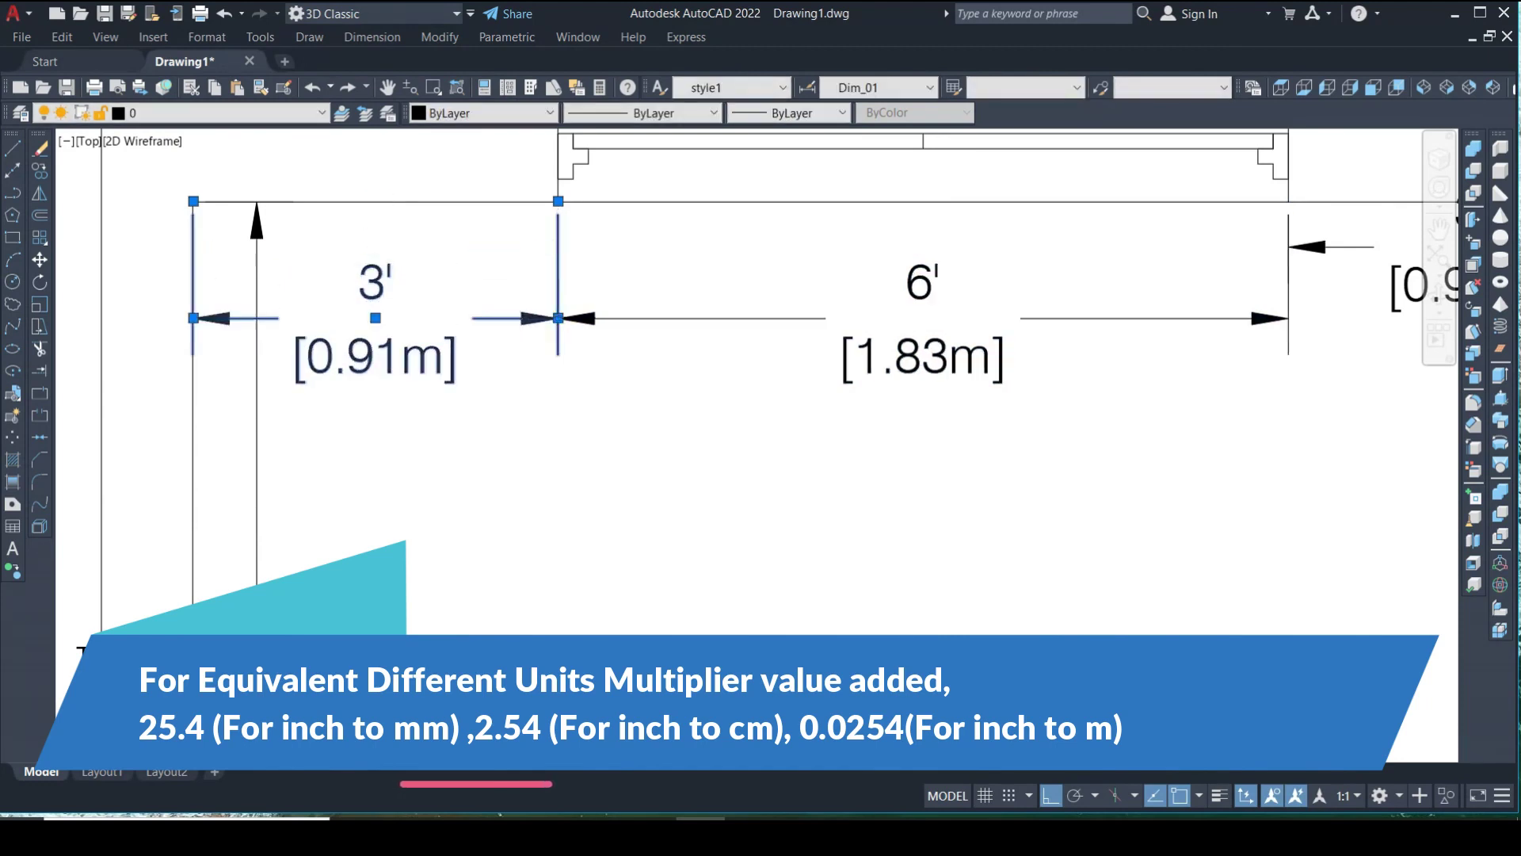
pyautogui.press('Escape')
# Drop the right 3' dimension line to align with the other two
pyautogui.scroll(-5, 557, 317)
pyautogui.scroll(4, 824, 324)
pyautogui.click(834, 236)
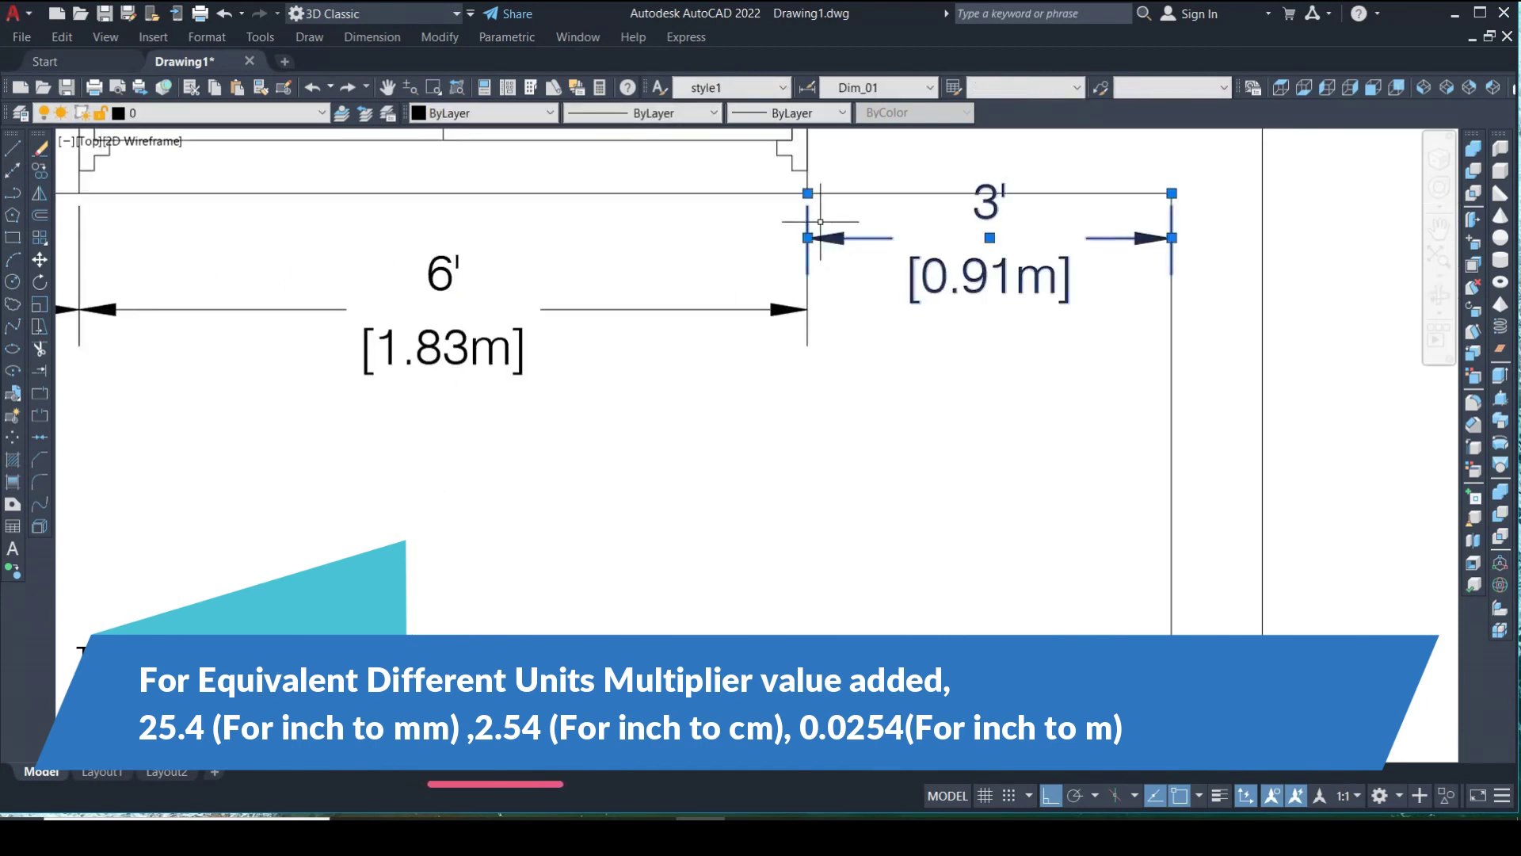
pyautogui.click(807, 237)
pyautogui.click(791, 310)
pyautogui.press('Escape')
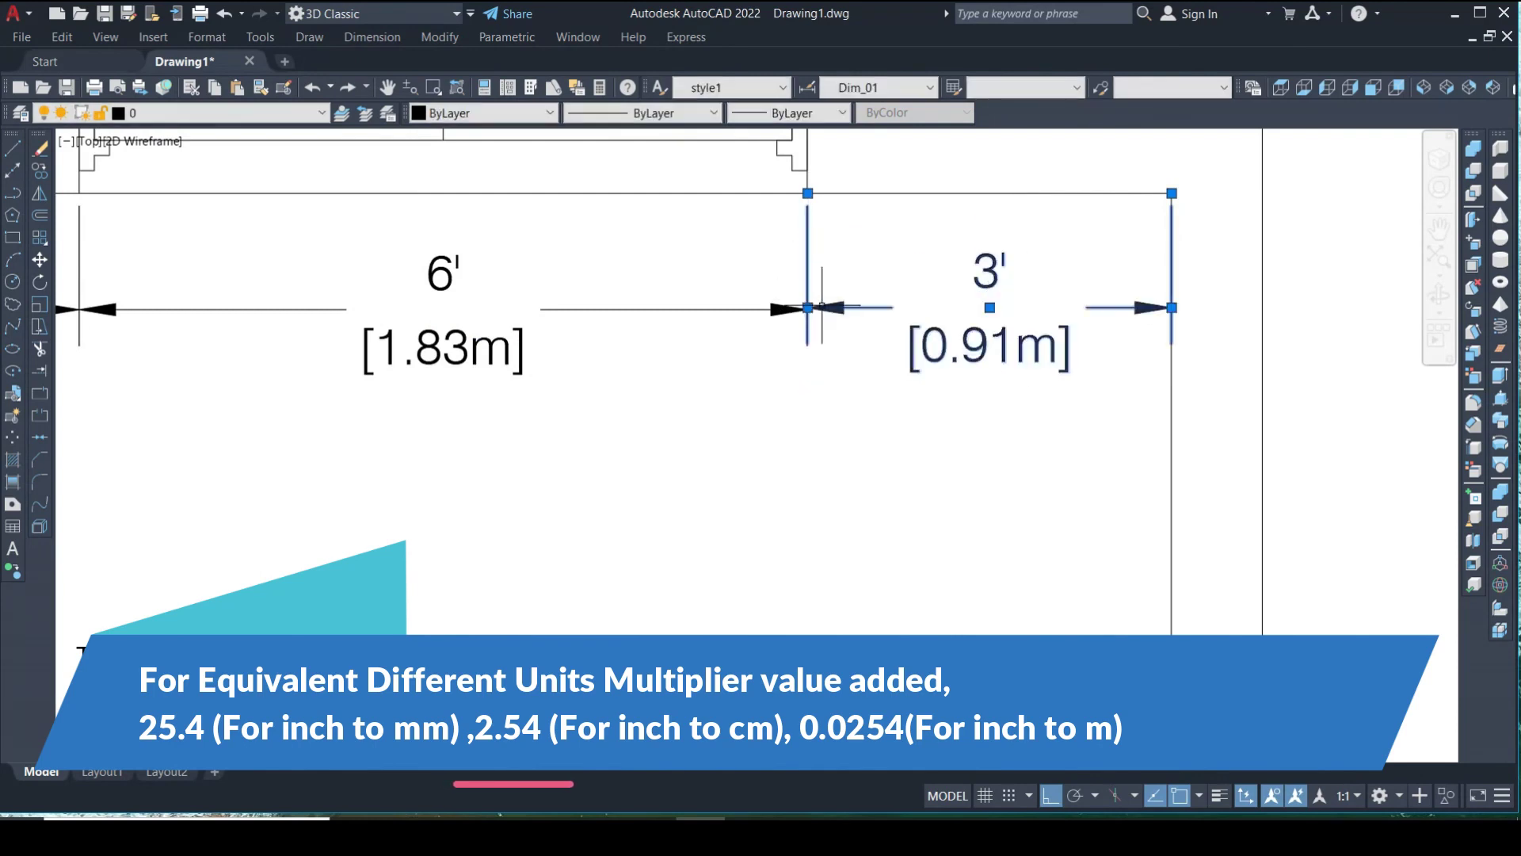
pyautogui.scroll(-2, 791, 313)
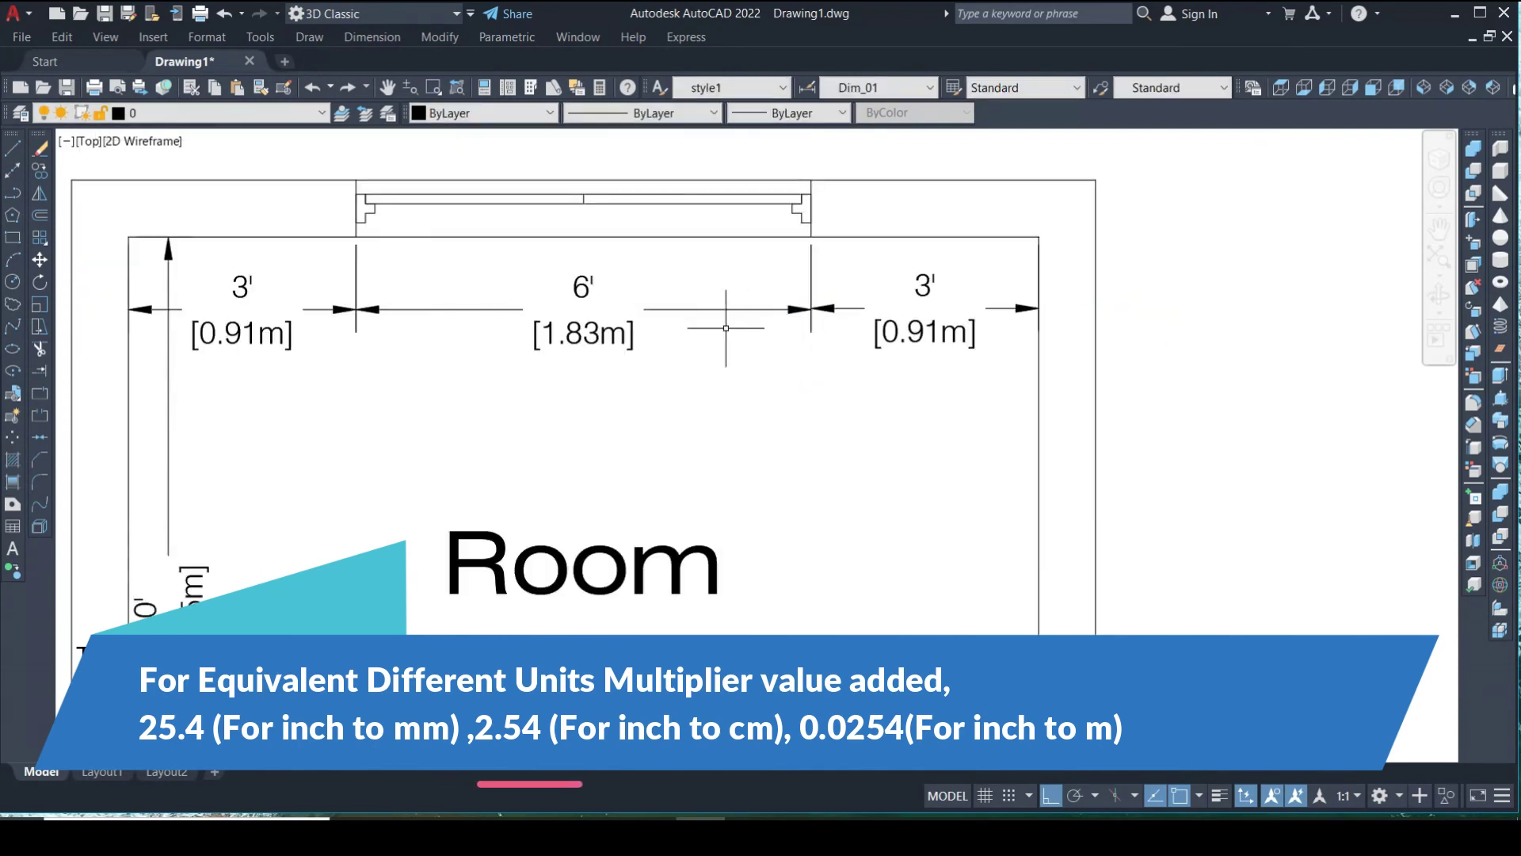
# Change Dim_01's alternate multiplier to 2.54 for centimetre values and apply it
pyautogui.write('d')
pyautogui.press('Return')
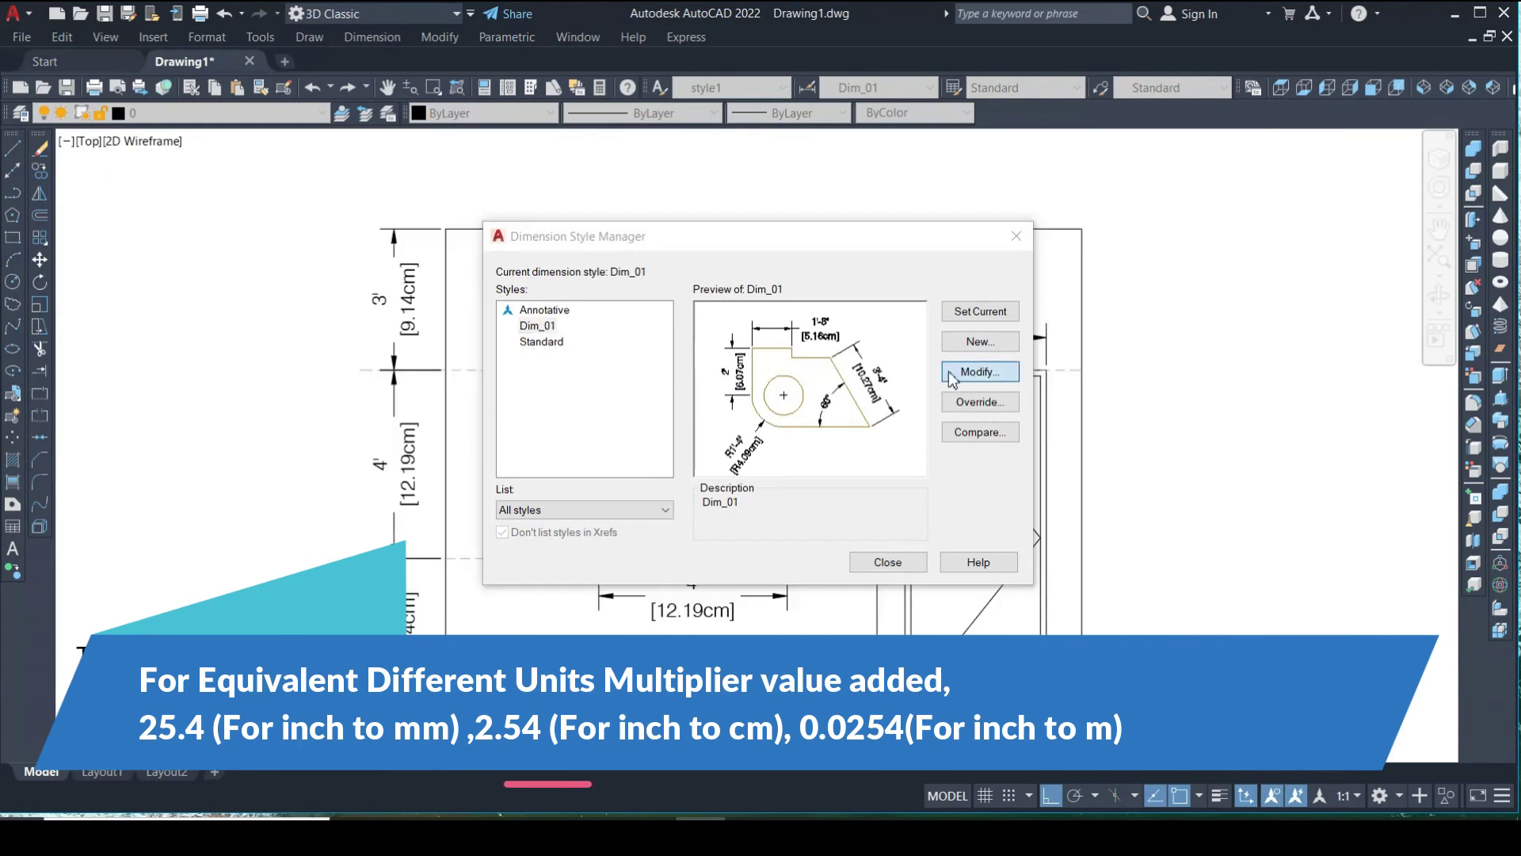
pyautogui.click(968, 370)
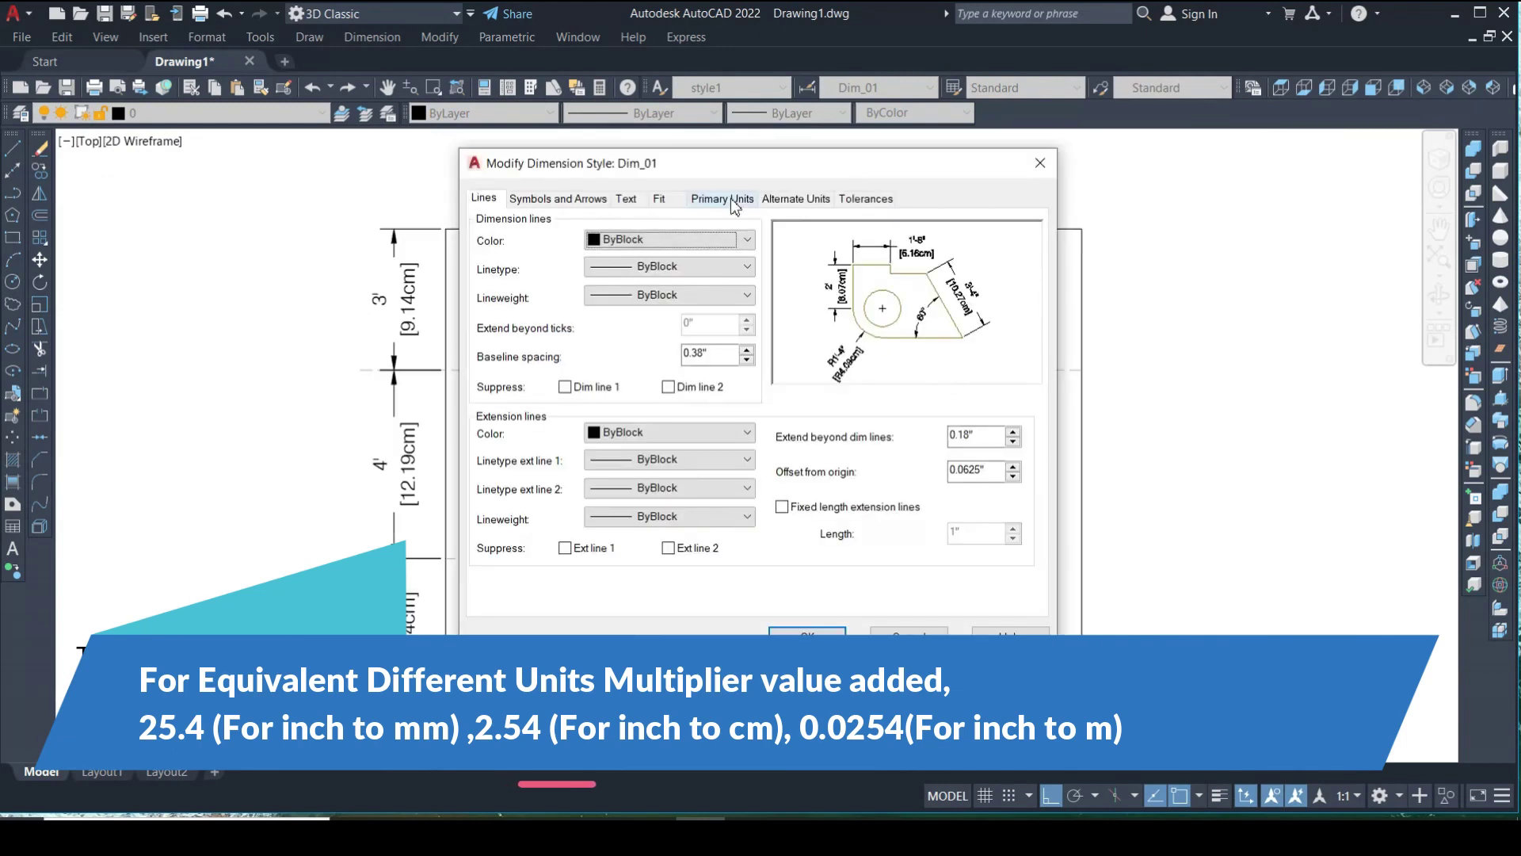
pyautogui.click(795, 199)
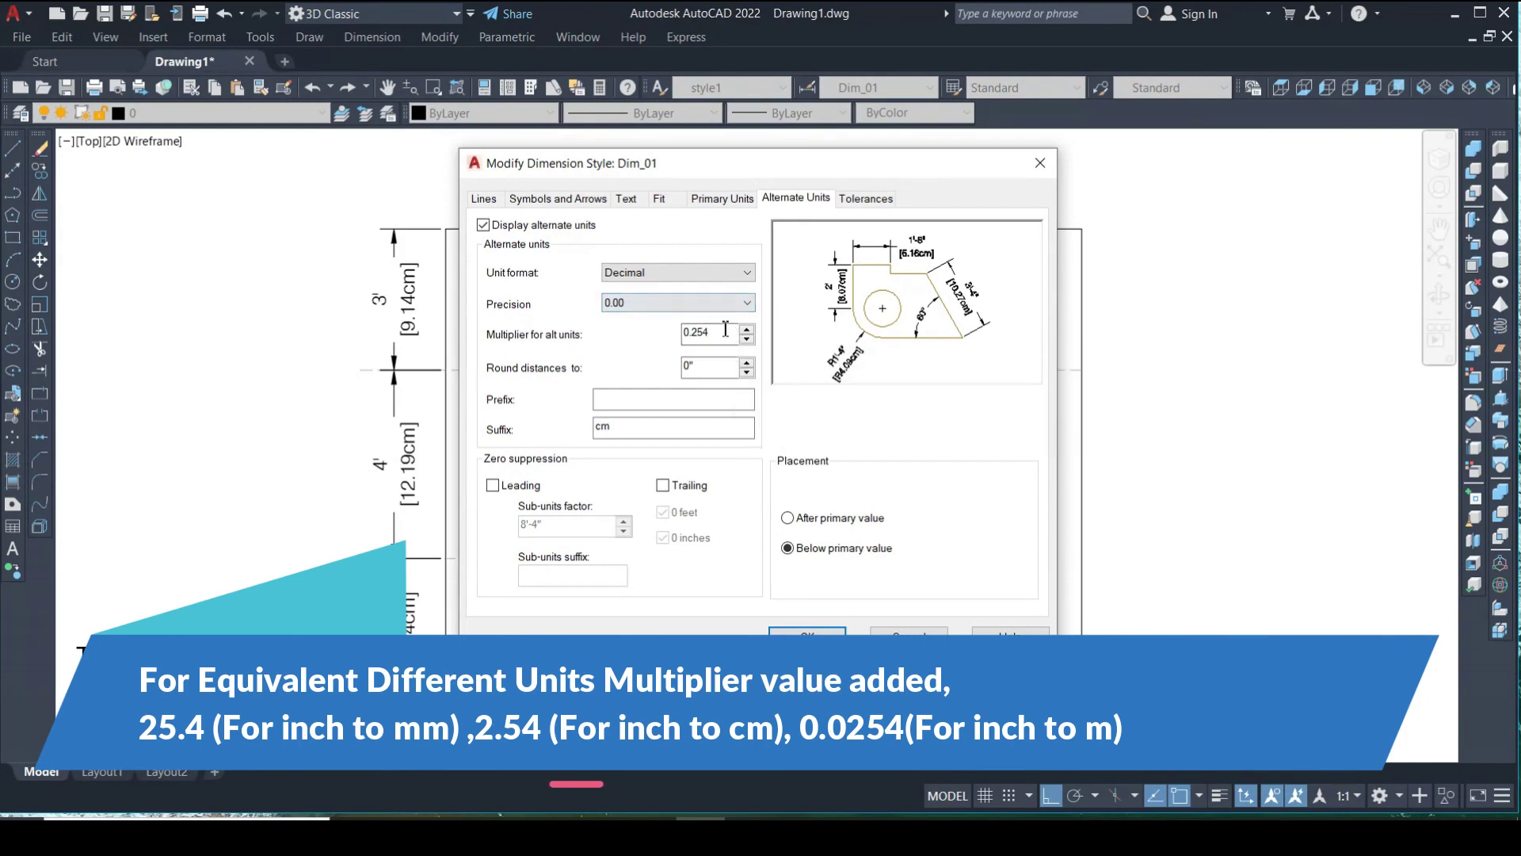
pyautogui.write('2')
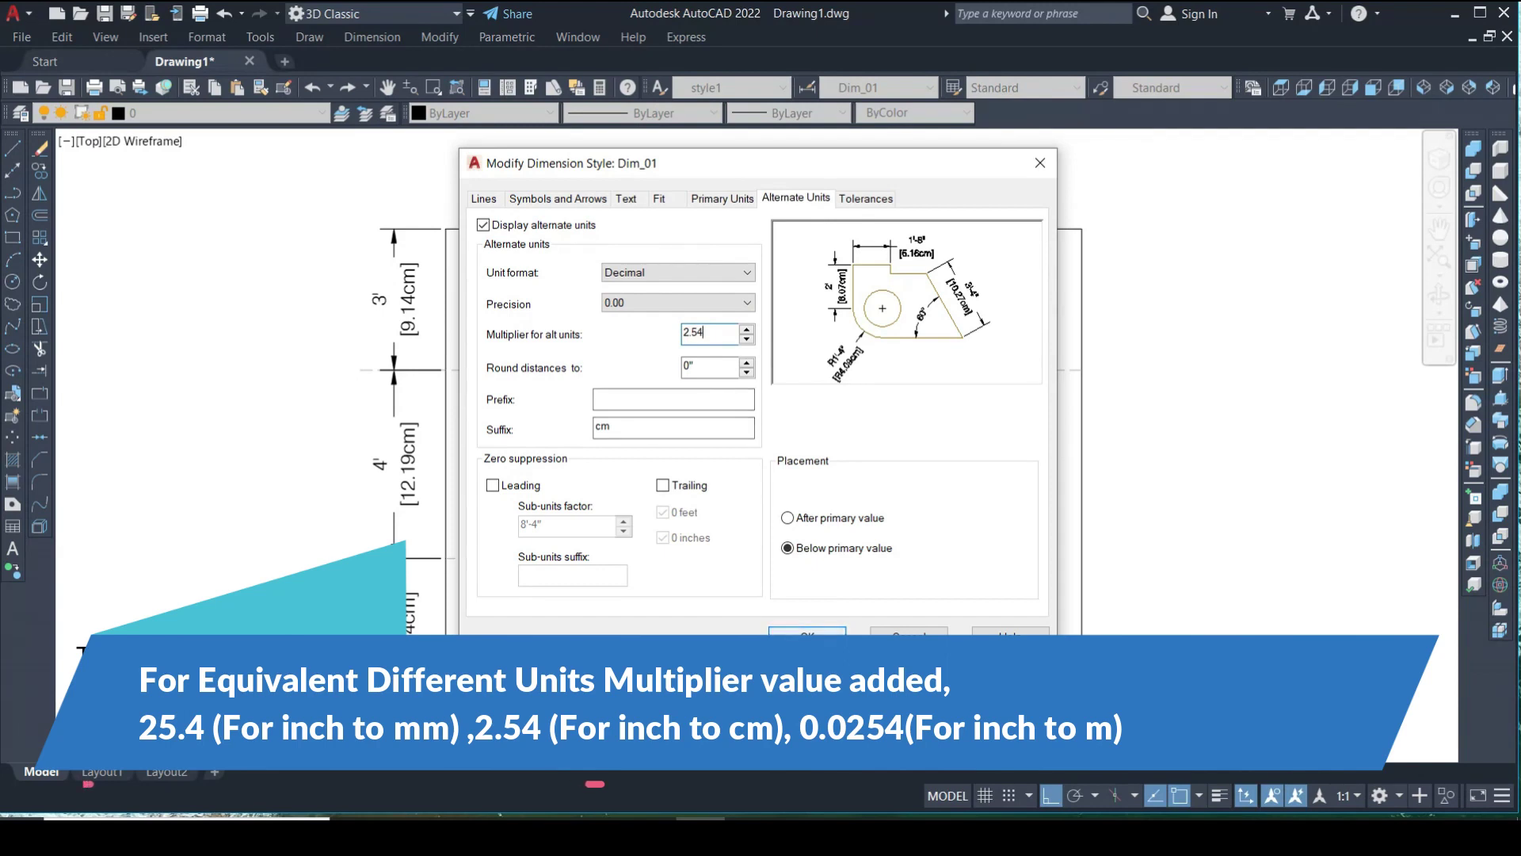
pyautogui.click(806, 638)
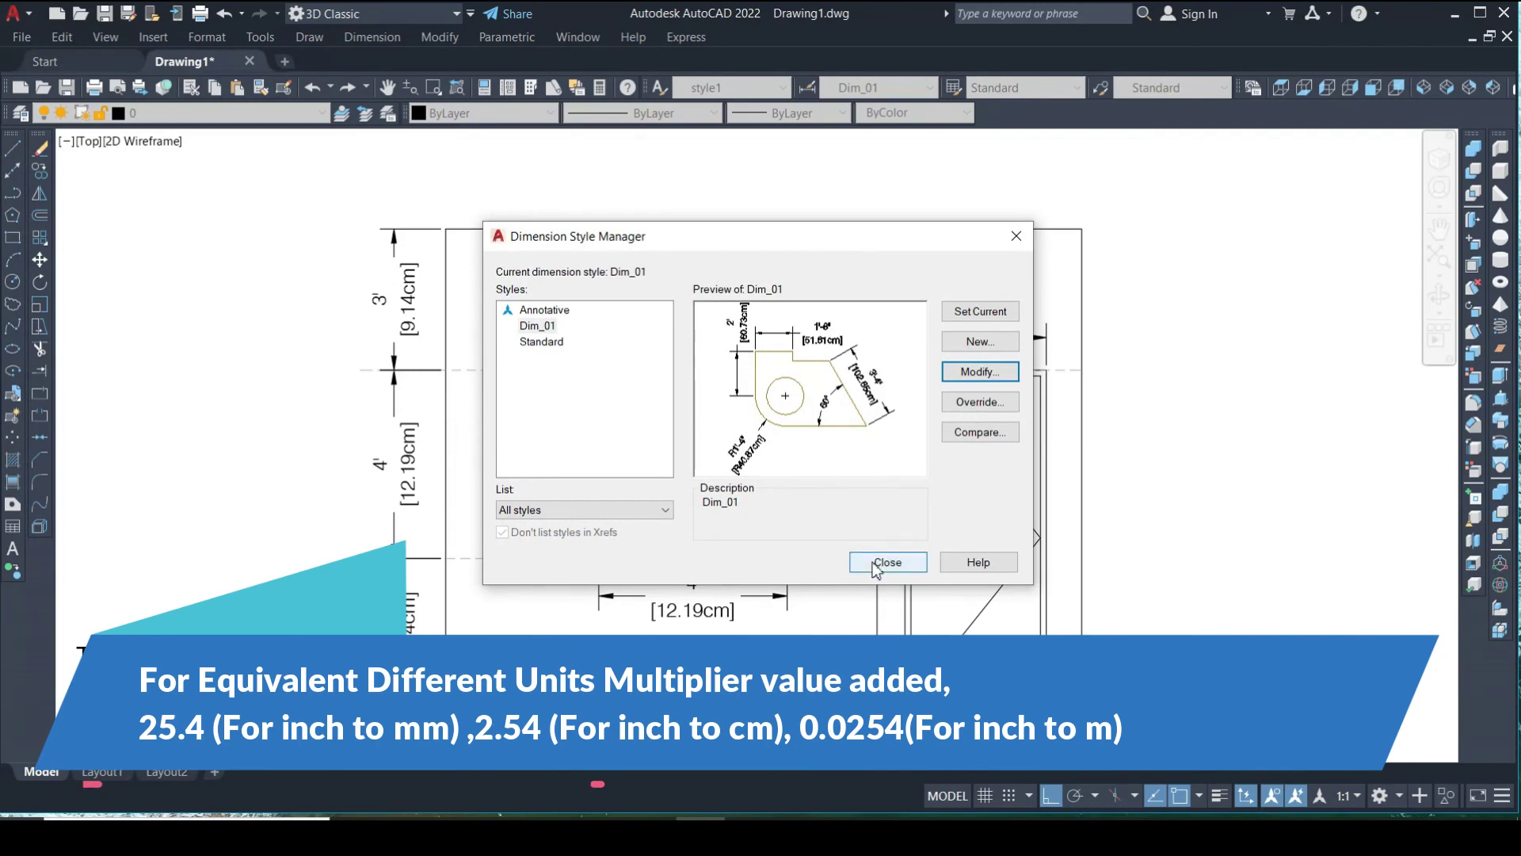
pyautogui.click(874, 564)
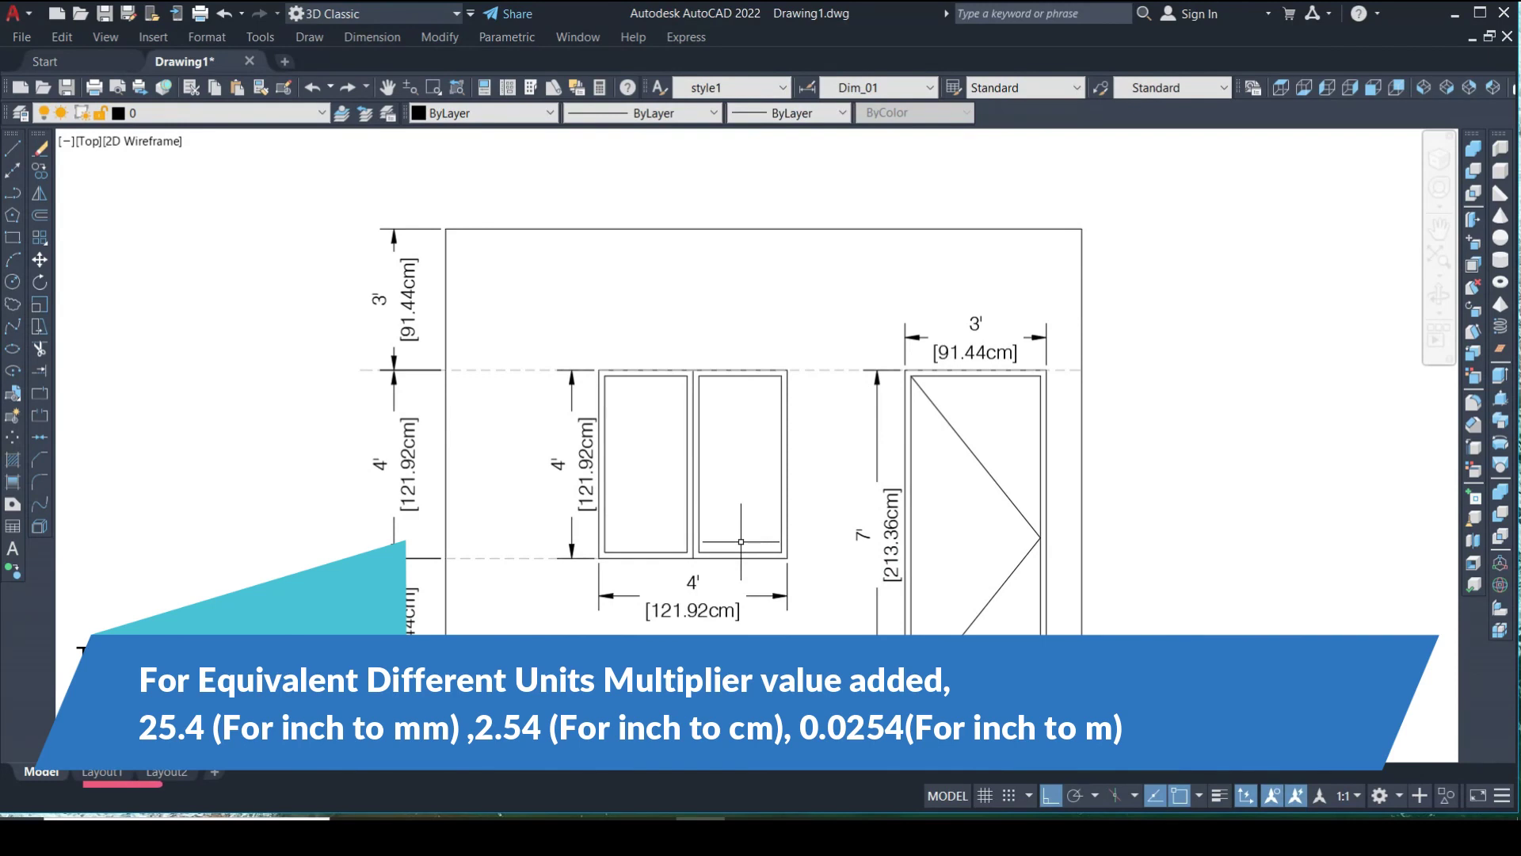
# Give Dim_01 alternate units a 25.4 multiplier and an mm suffix in place of cm
pyautogui.write('d')
pyautogui.press('Return')
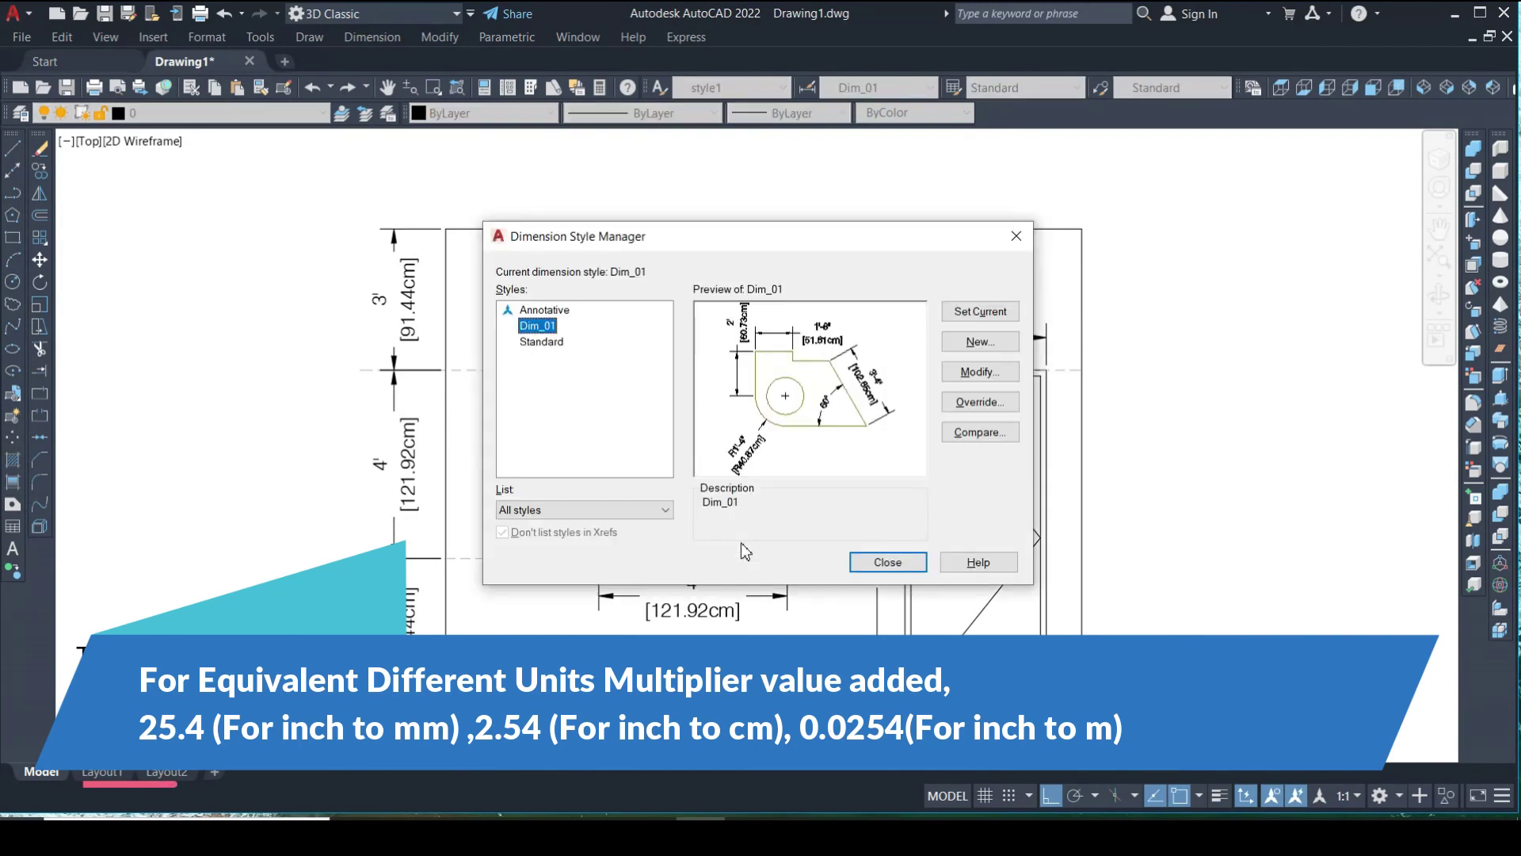
pyautogui.click(963, 376)
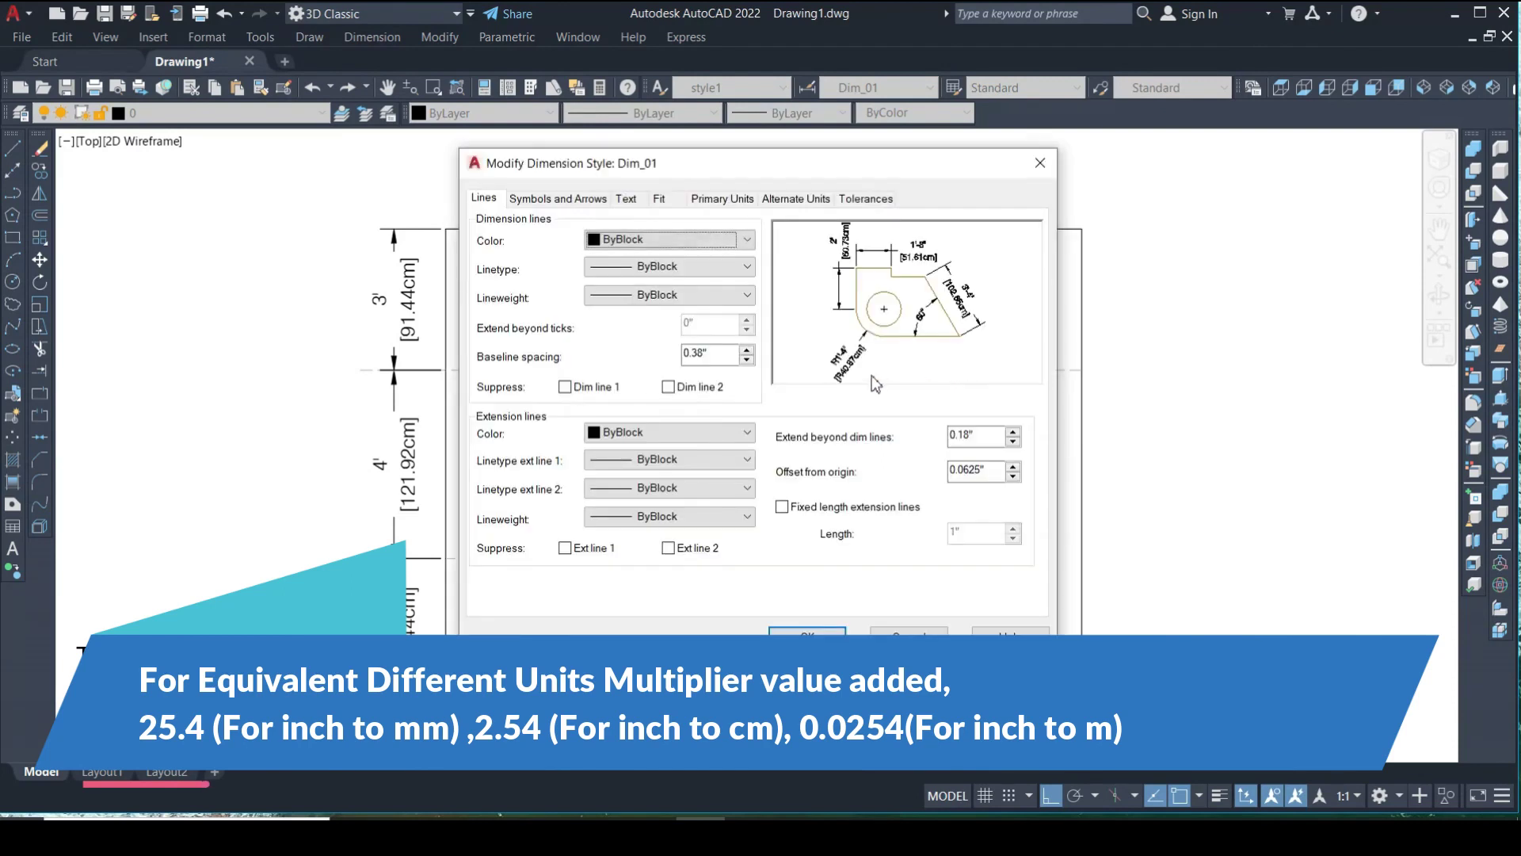
pyautogui.click(796, 198)
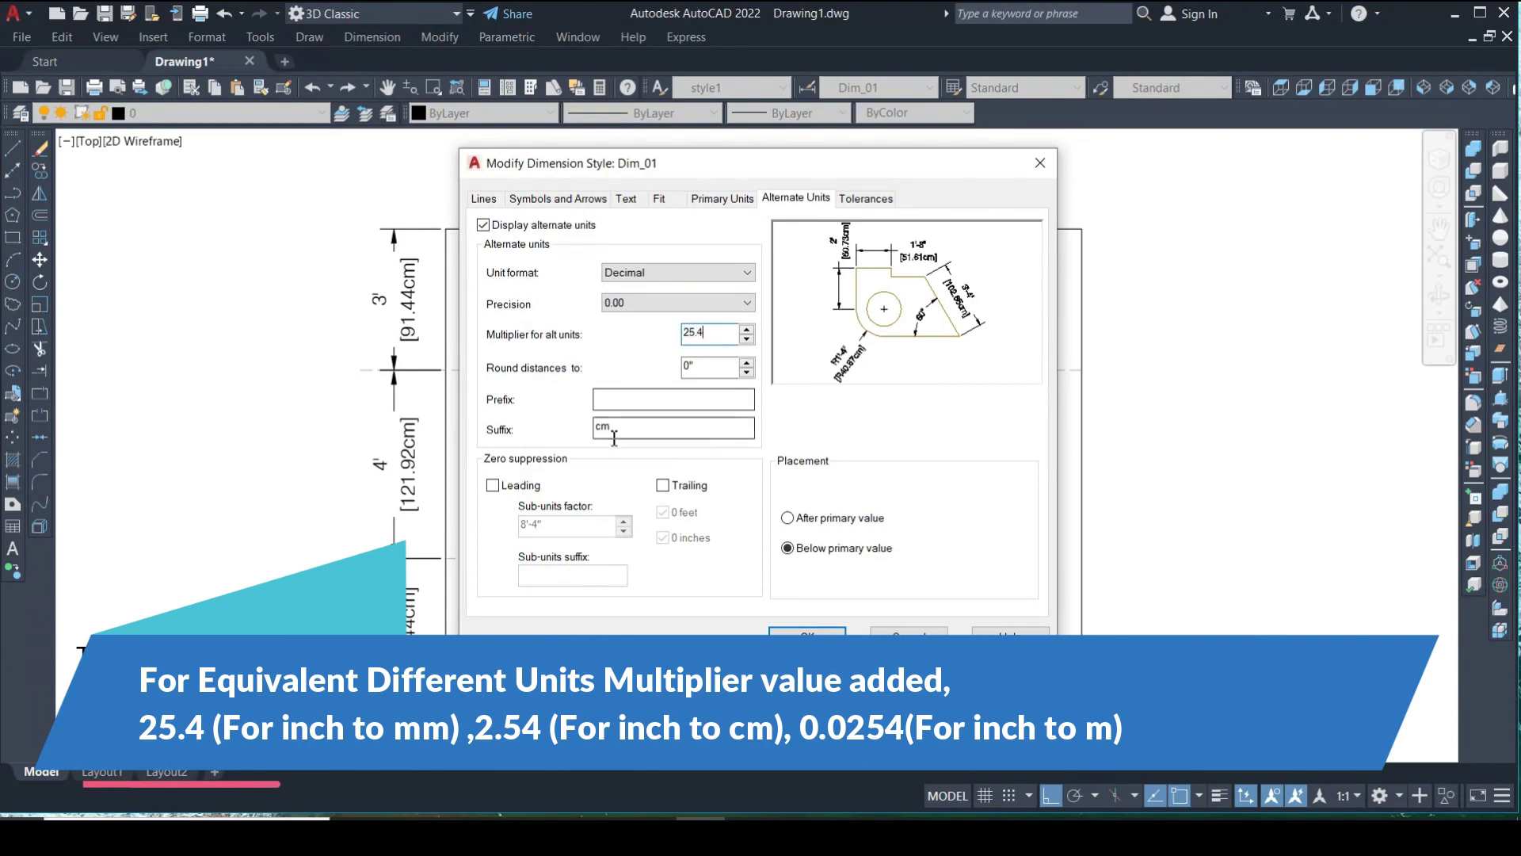
pyautogui.moveTo(614, 438); pyautogui.dragTo(592, 430)
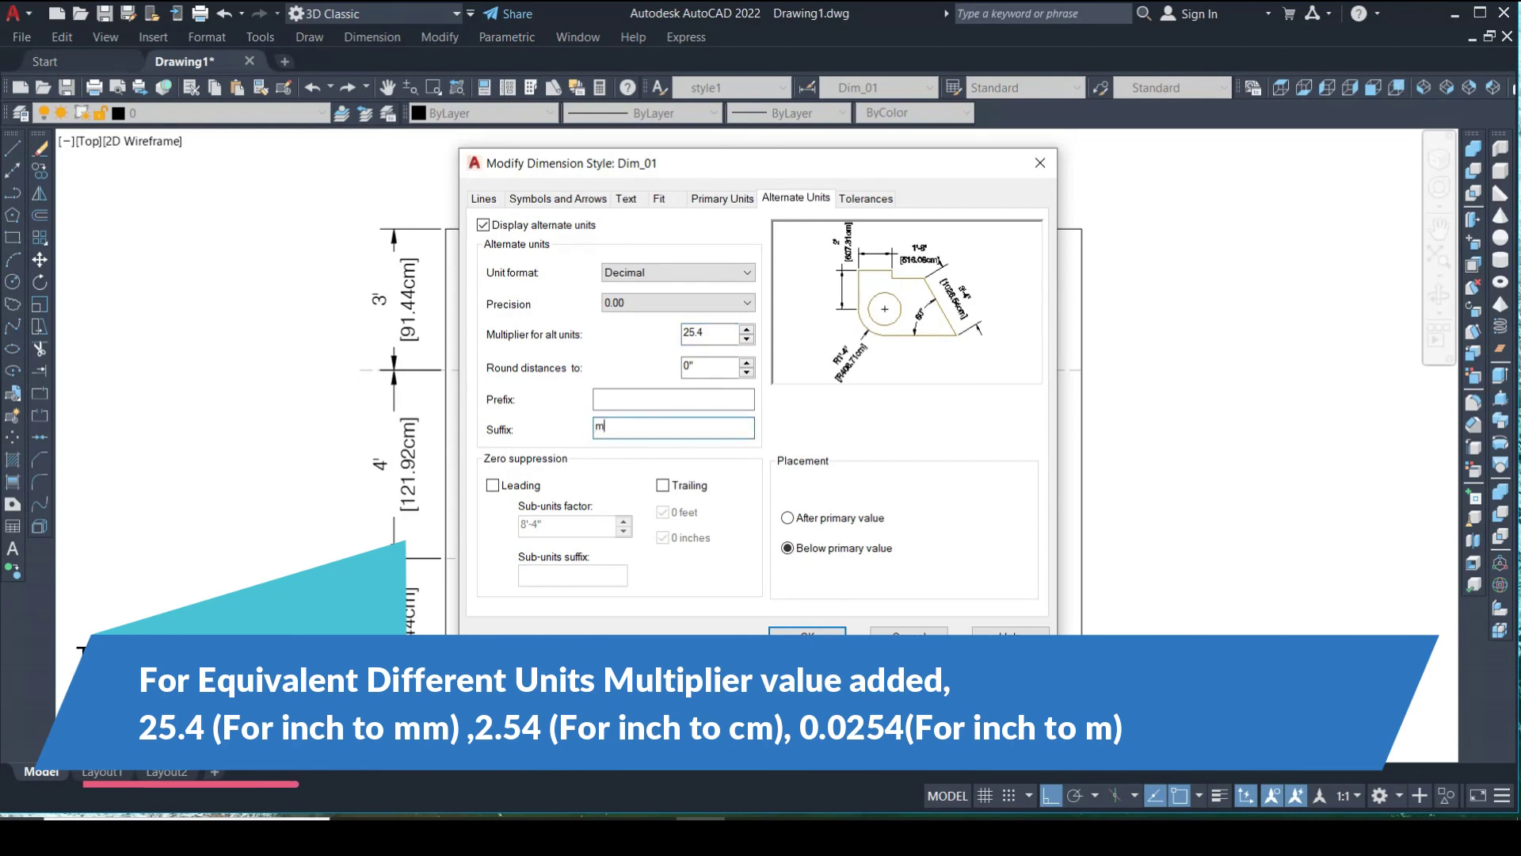
pyautogui.click(828, 633)
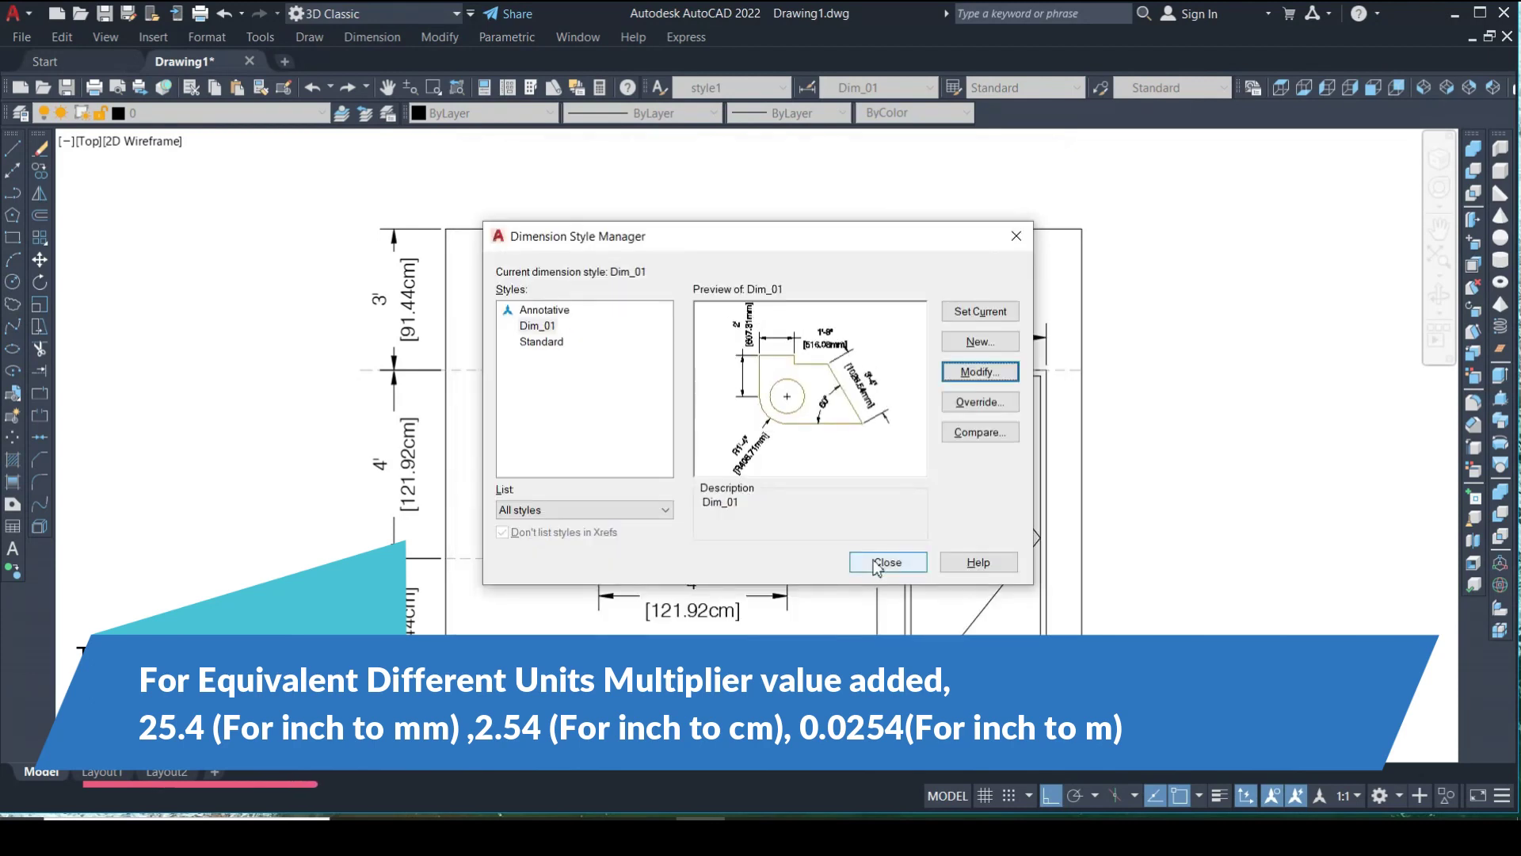
pyautogui.click(887, 561)
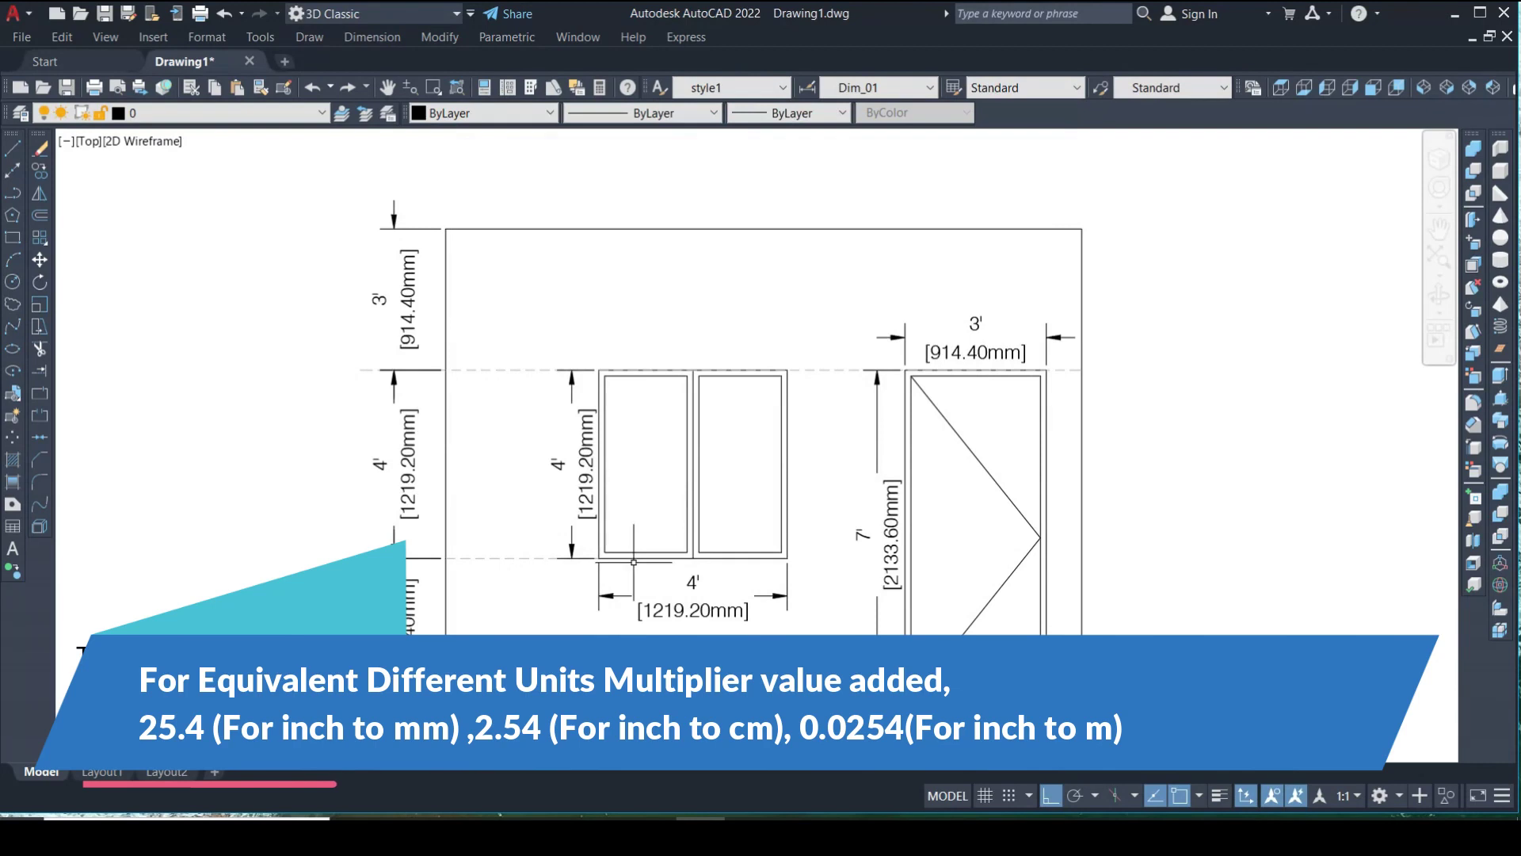
# Pan and zoom to check the room plan's bottom dimensions in millimetres
pyautogui.scroll(-5, 634, 562)
pyautogui.scroll(5, 645, 373)
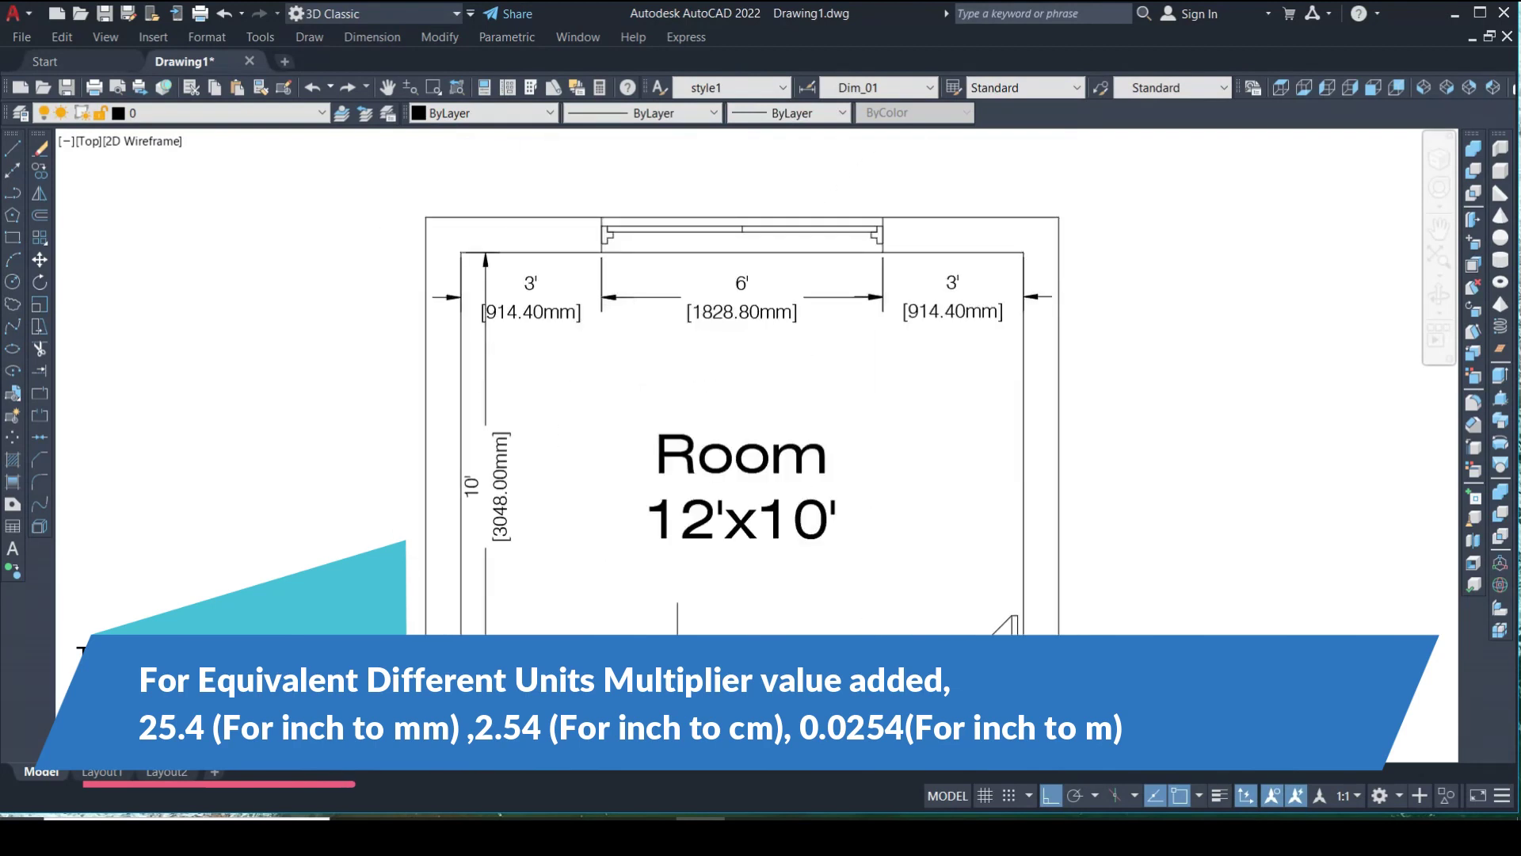
pyautogui.moveTo(670, 596); pyautogui.dragTo(669, 500, button='middle')
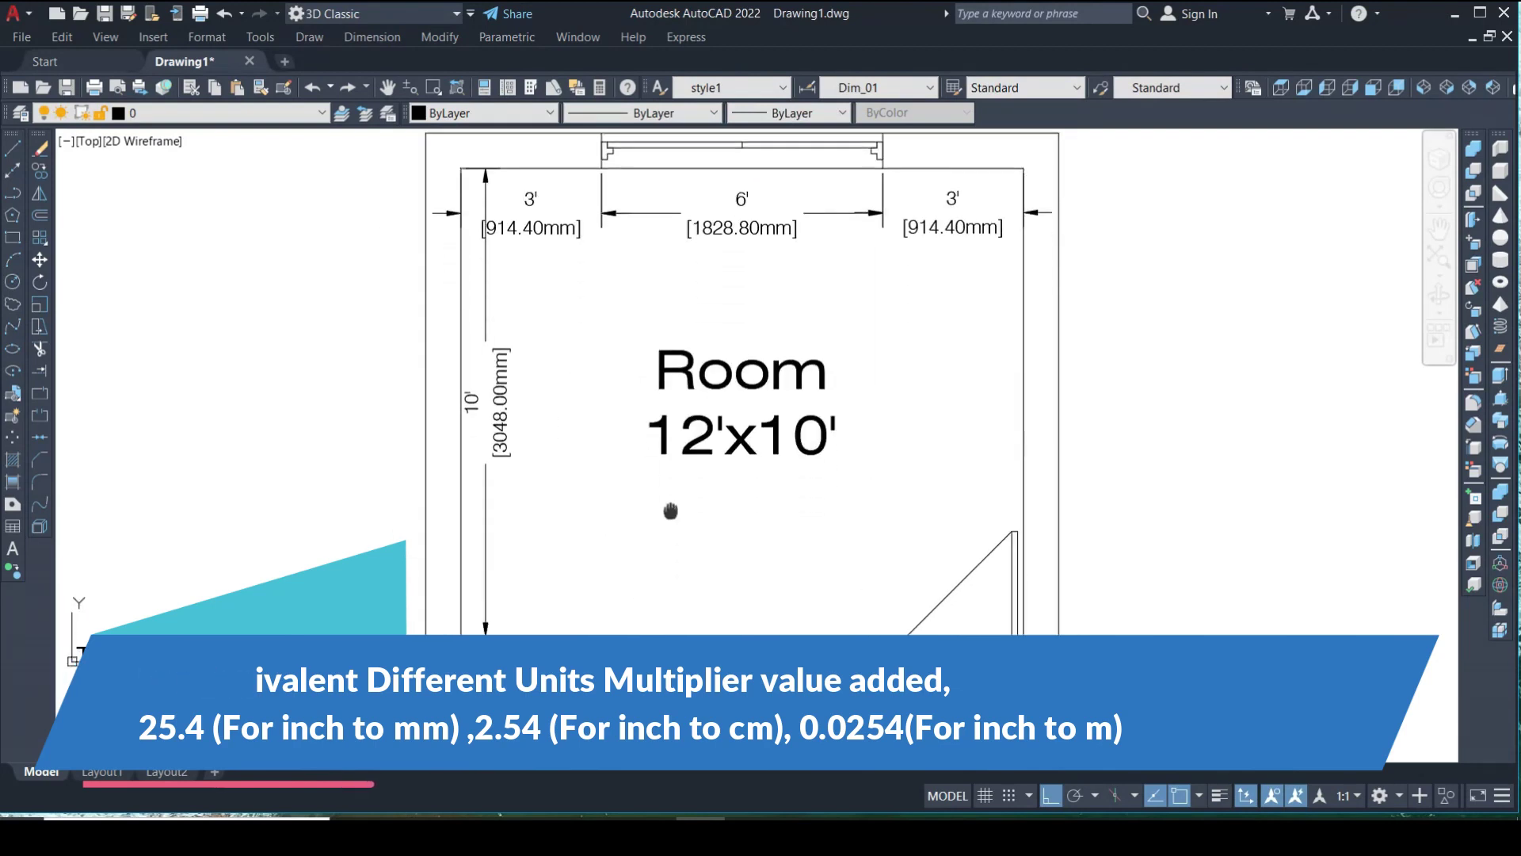
pyautogui.scroll(-2, 665, 492)
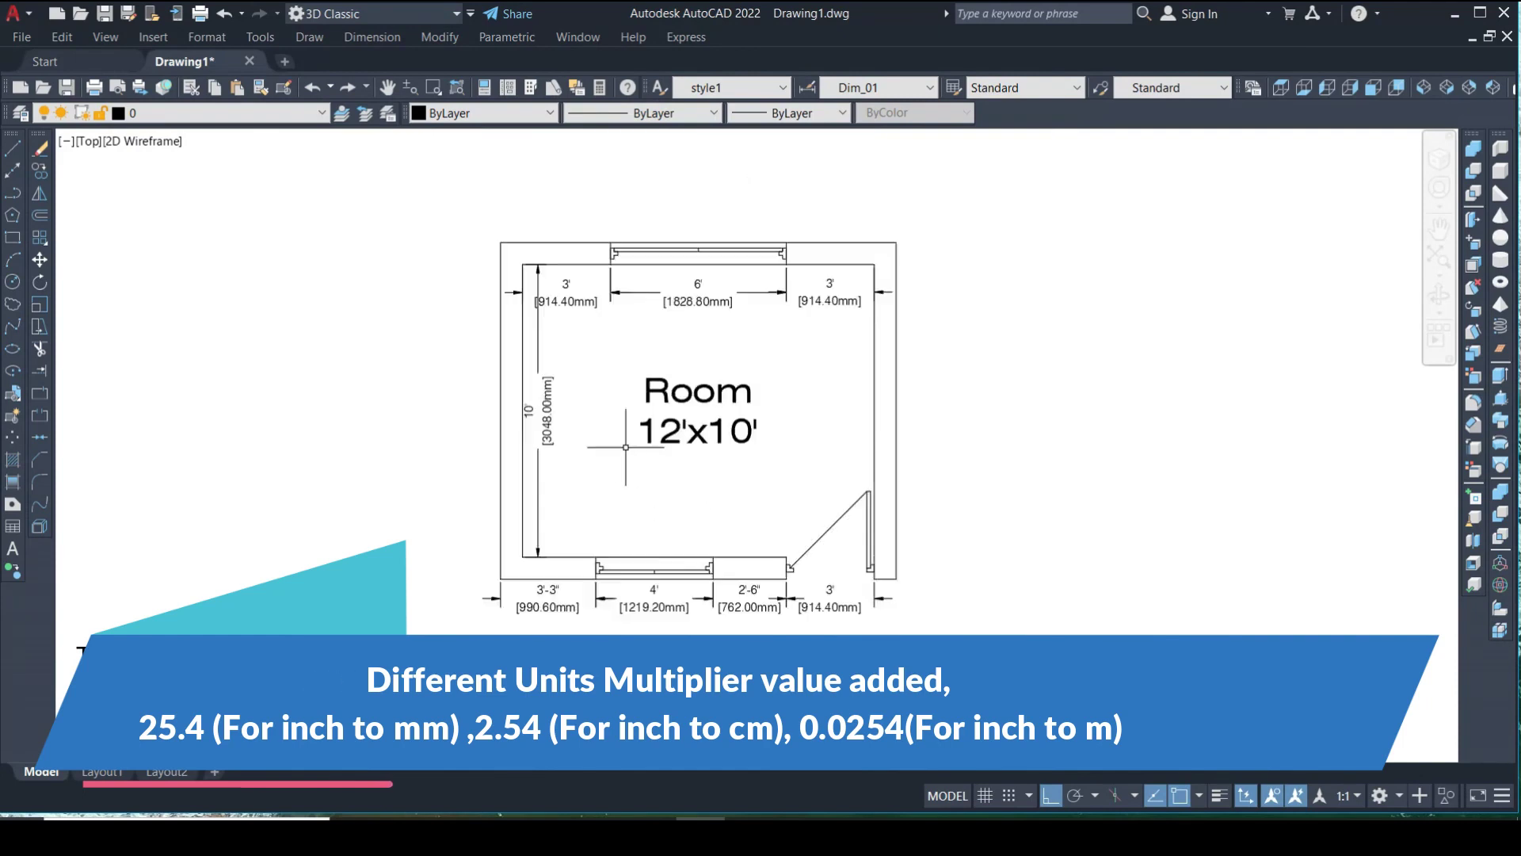
pyautogui.scroll(3, 670, 555)
pyautogui.moveTo(768, 697); pyautogui.dragTo(807, 450, button='middle')
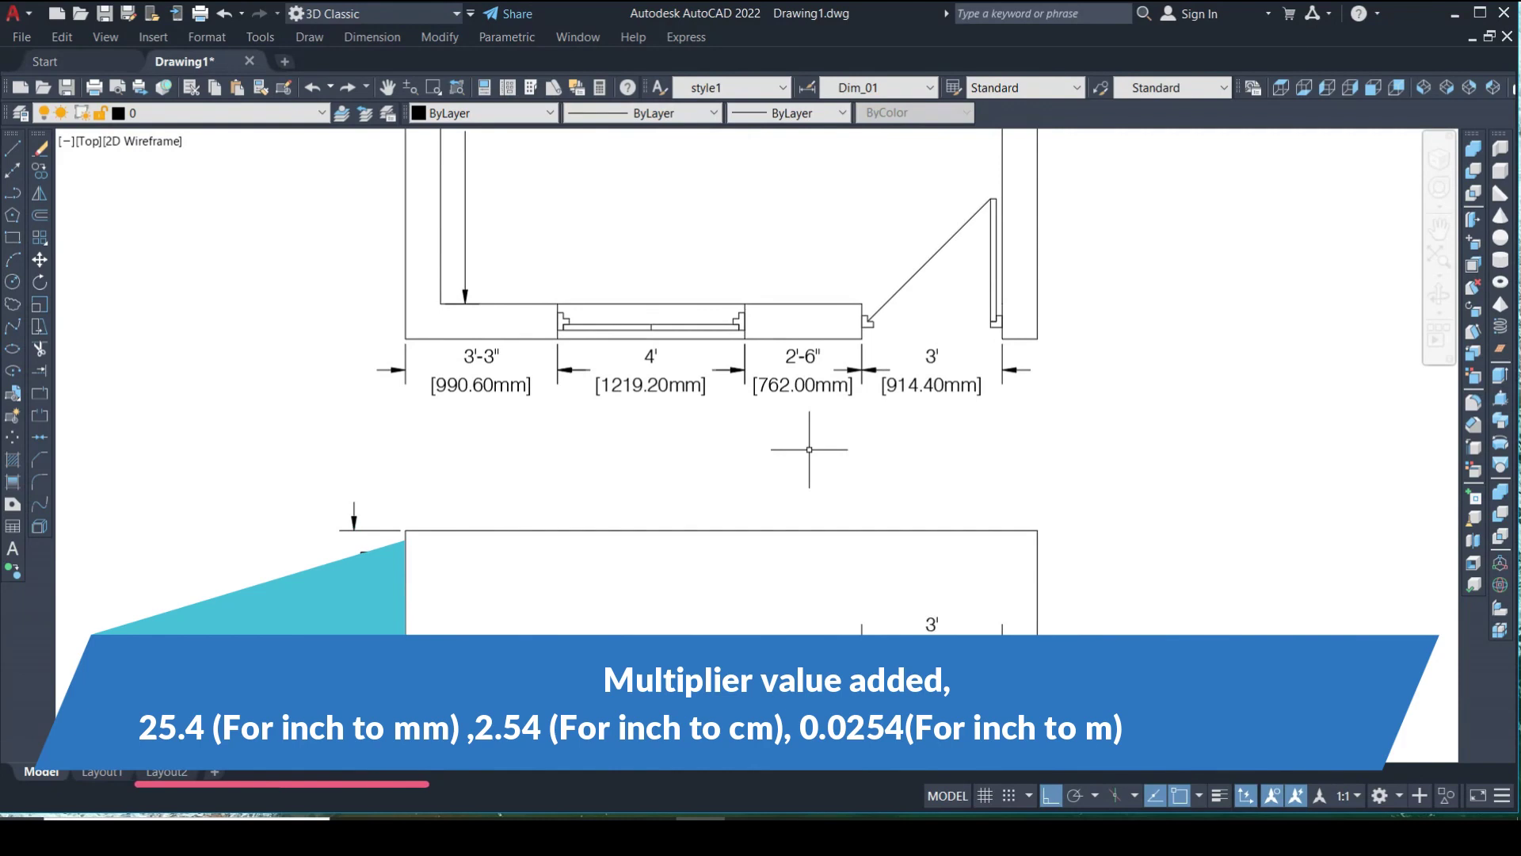
# Turn off Display alternate units in Dim_01 so dimensions read only feet-inch values like 3'-3"
pyautogui.write('d')
pyautogui.press('Return')
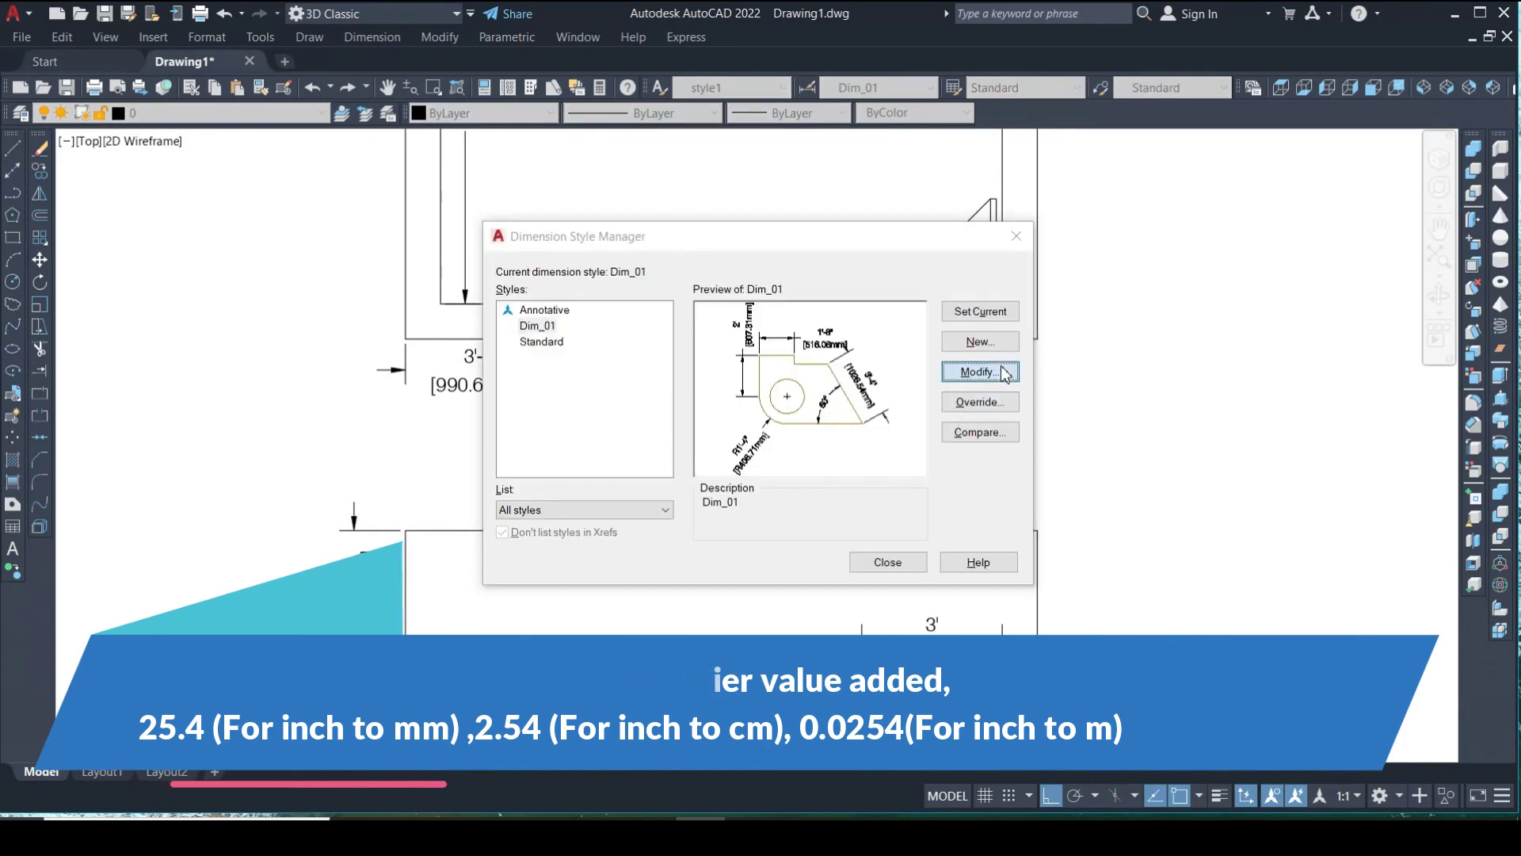
pyautogui.click(1003, 372)
pyautogui.click(776, 204)
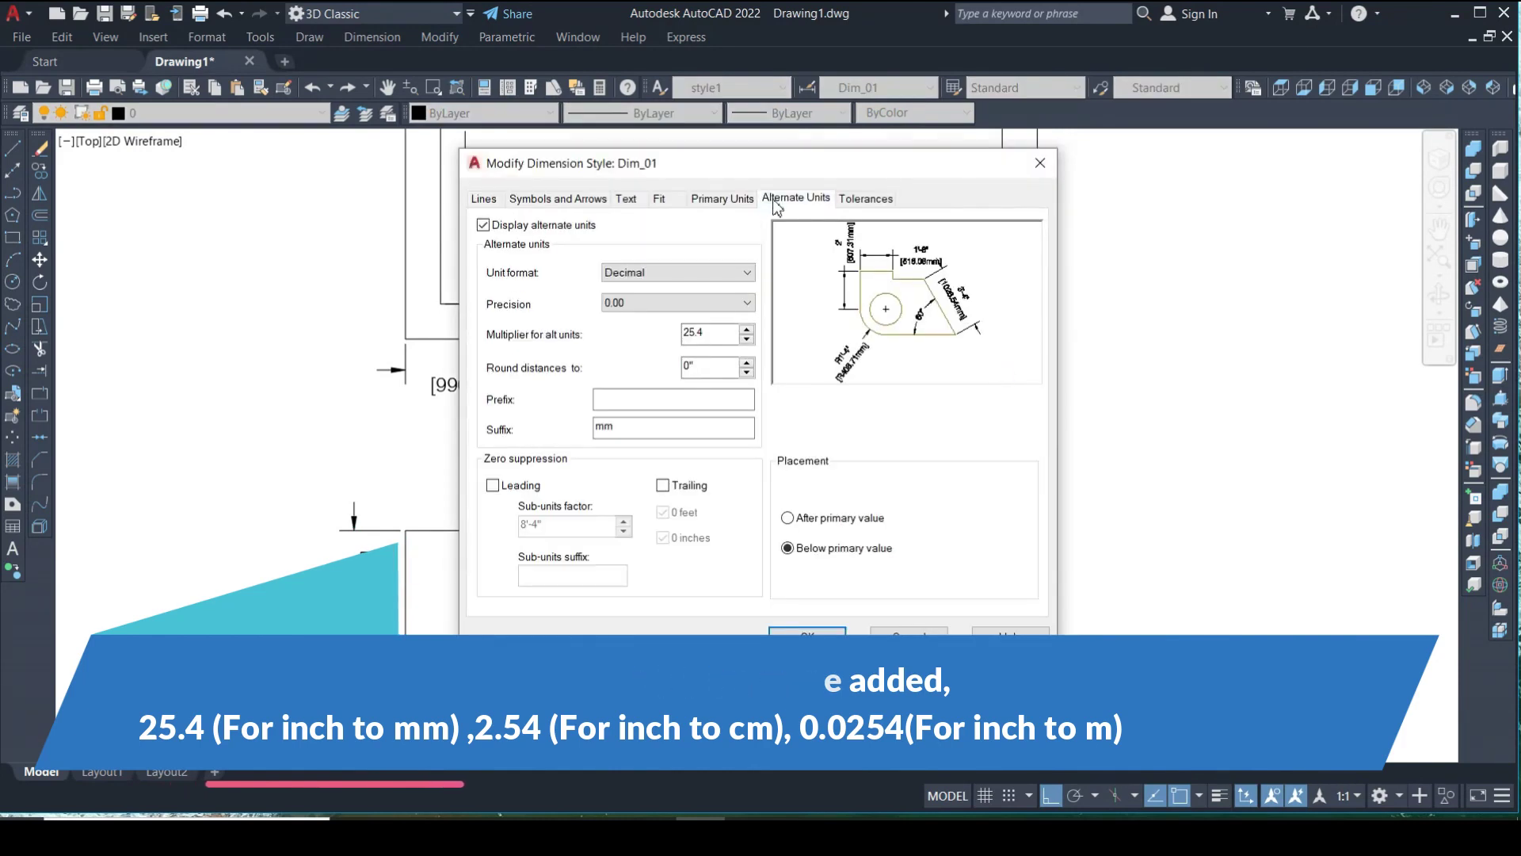
pyautogui.click(512, 229)
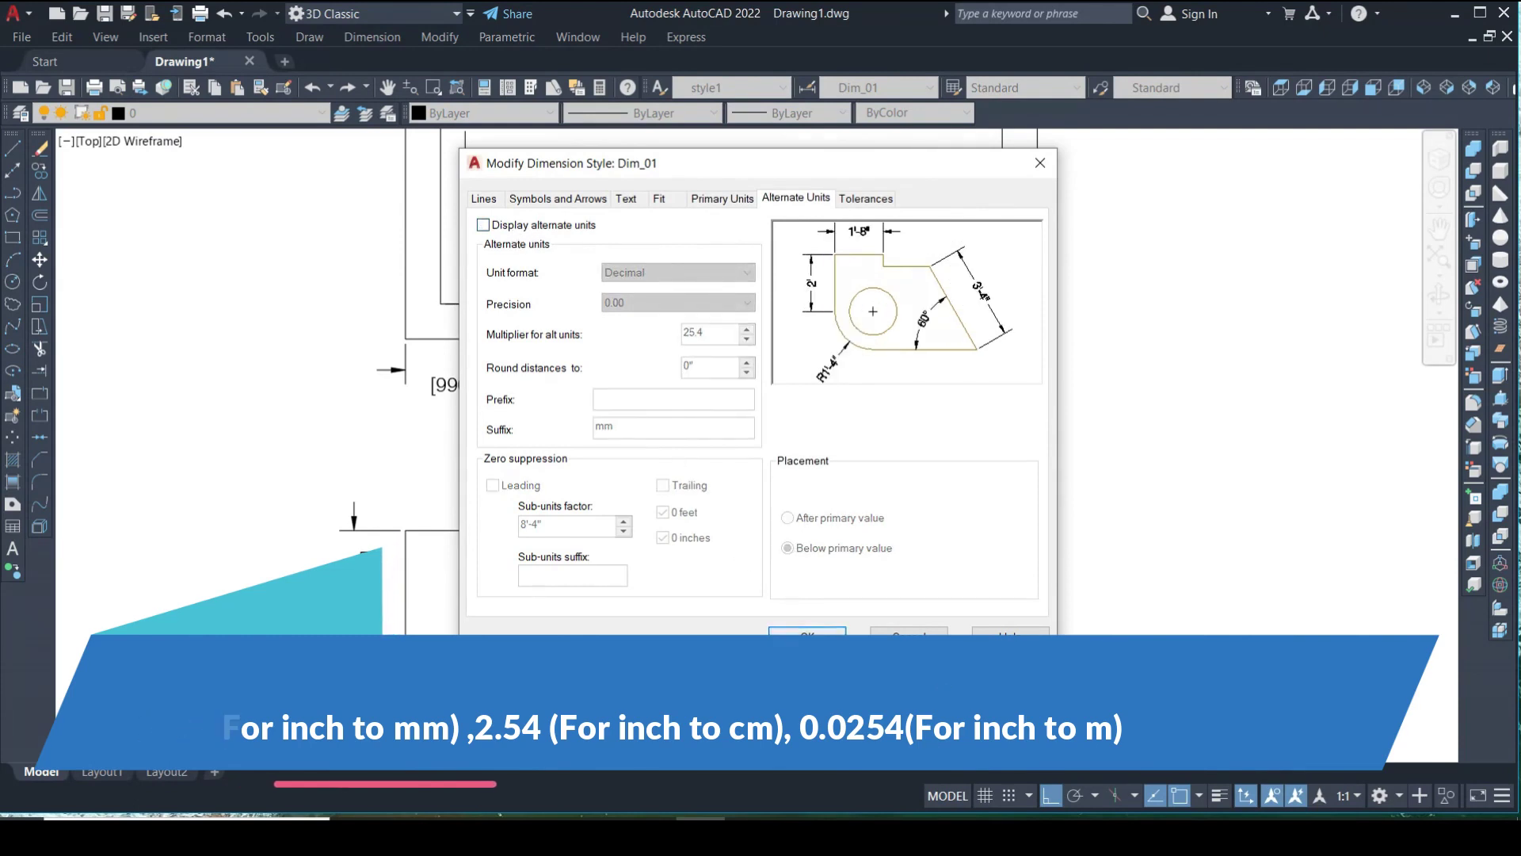
pyautogui.click(807, 634)
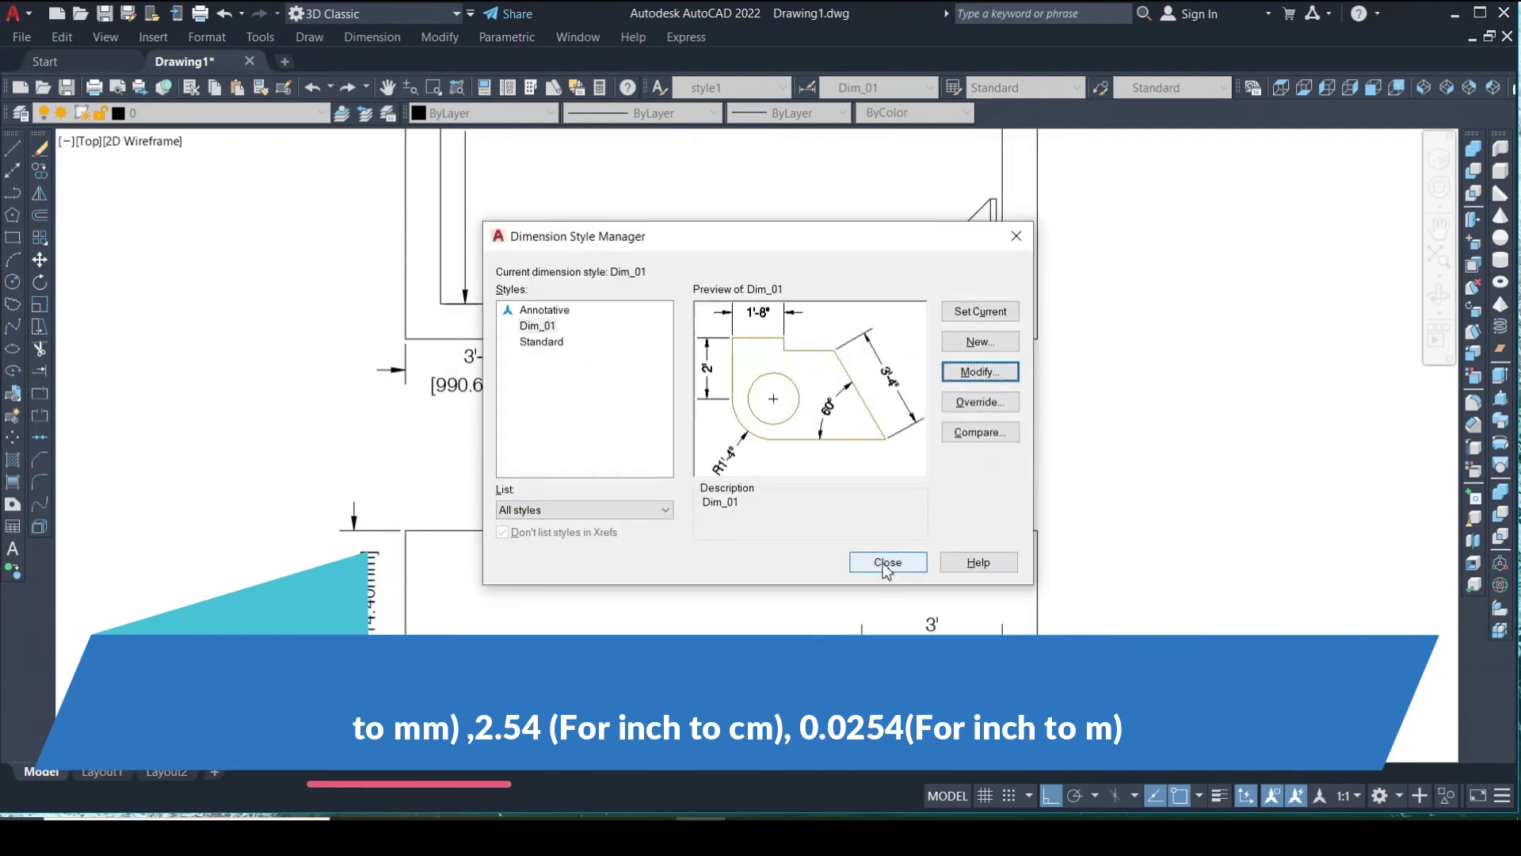
pyautogui.click(888, 563)
pyautogui.scroll(-4, 713, 467)
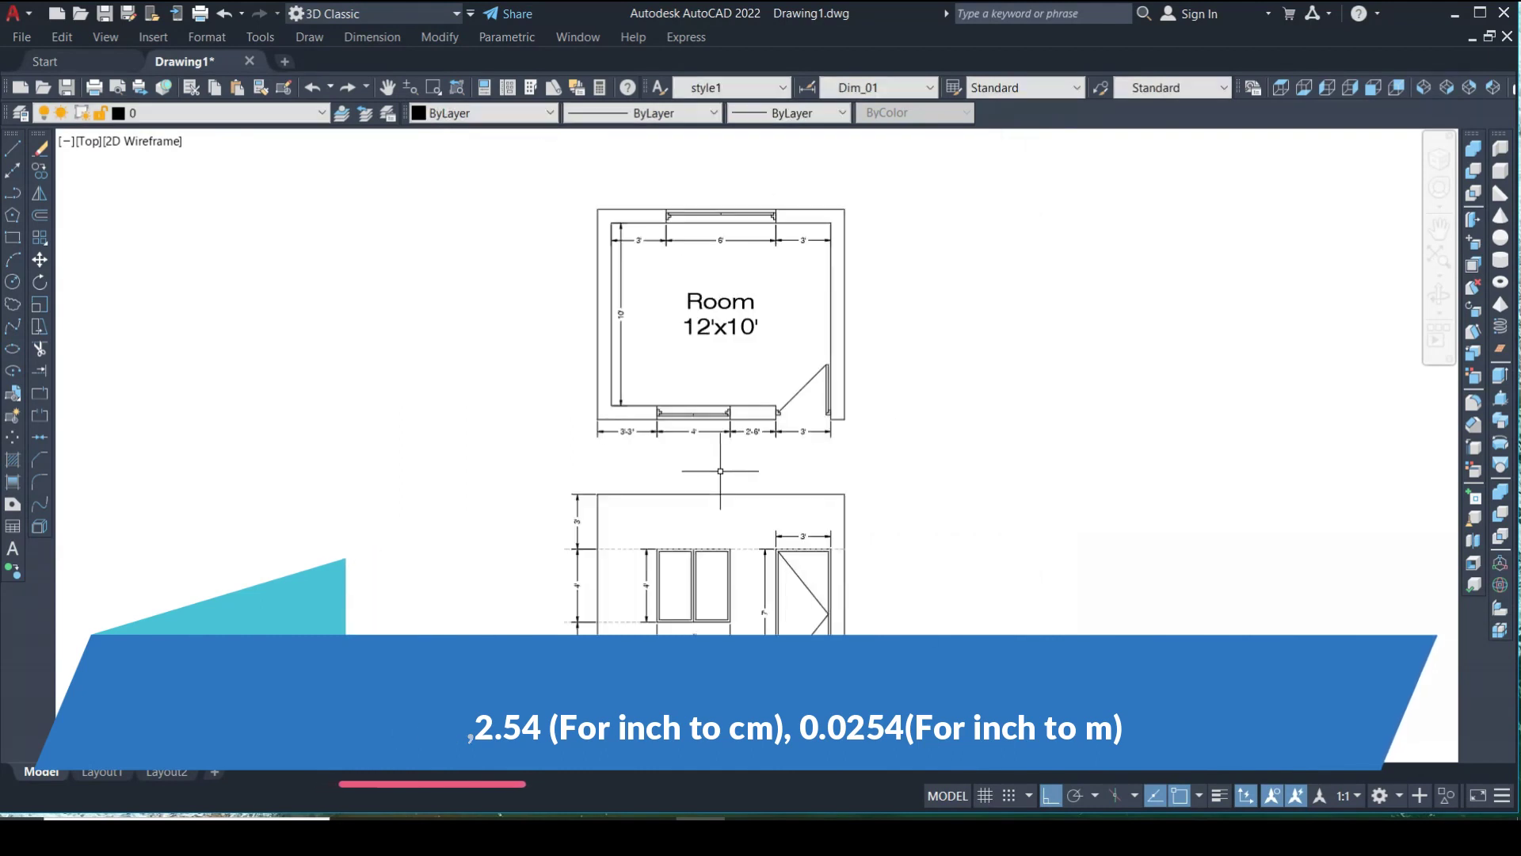
pyautogui.scroll(4, 717, 290)
pyautogui.scroll(-3, 705, 264)
pyautogui.scroll(2, 705, 554)
pyautogui.scroll(2, 701, 610)
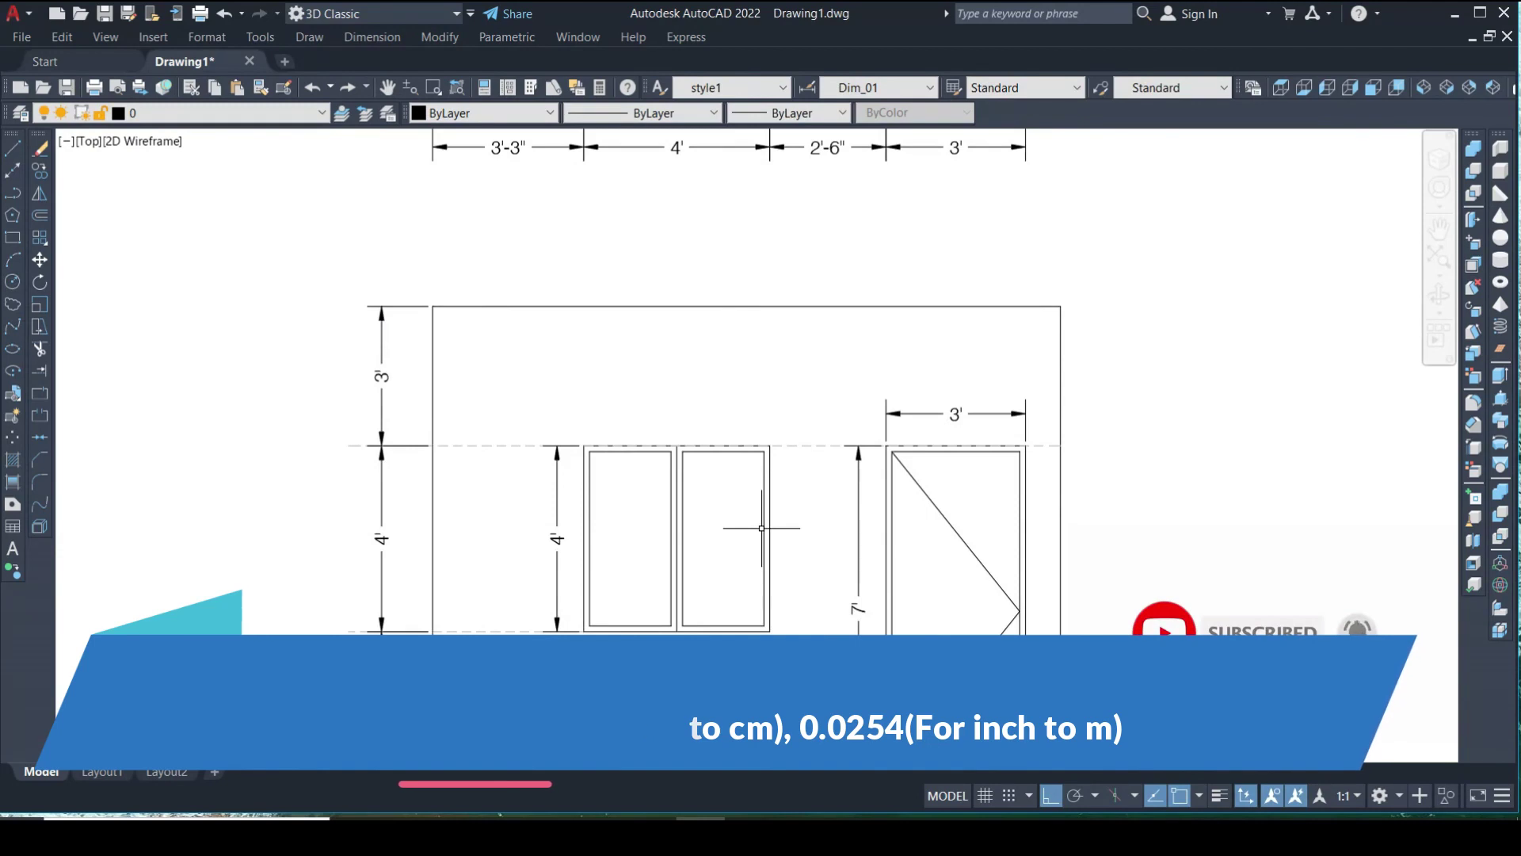
# Re-enable Display alternate units in Dim_01 so values like 4' [1219.20mm] return
pyautogui.write('d')
pyautogui.press('Return')
pyautogui.click(963, 374)
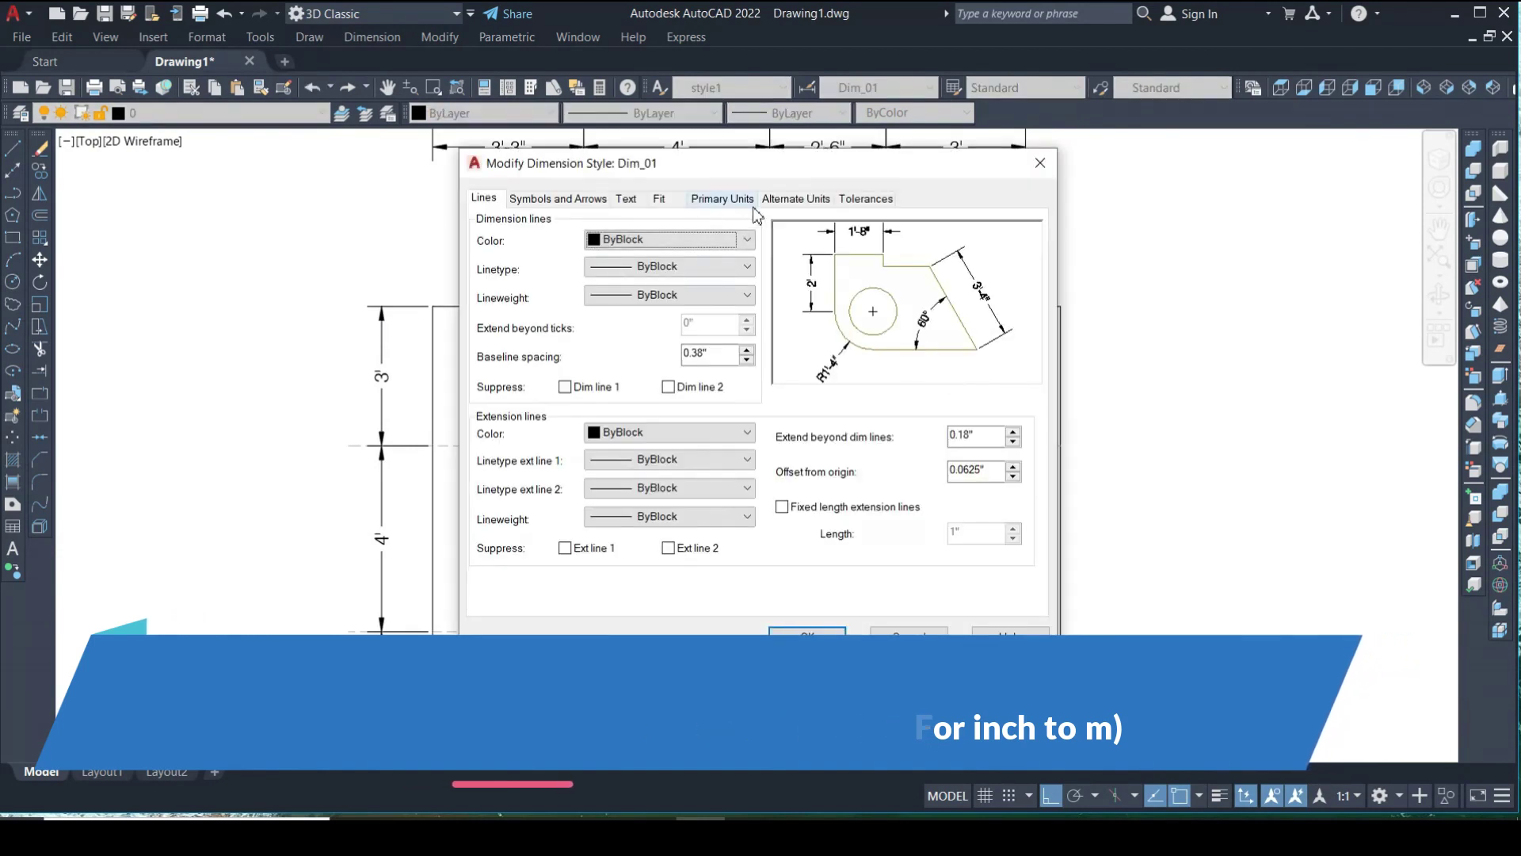
pyautogui.click(775, 208)
pyautogui.click(559, 225)
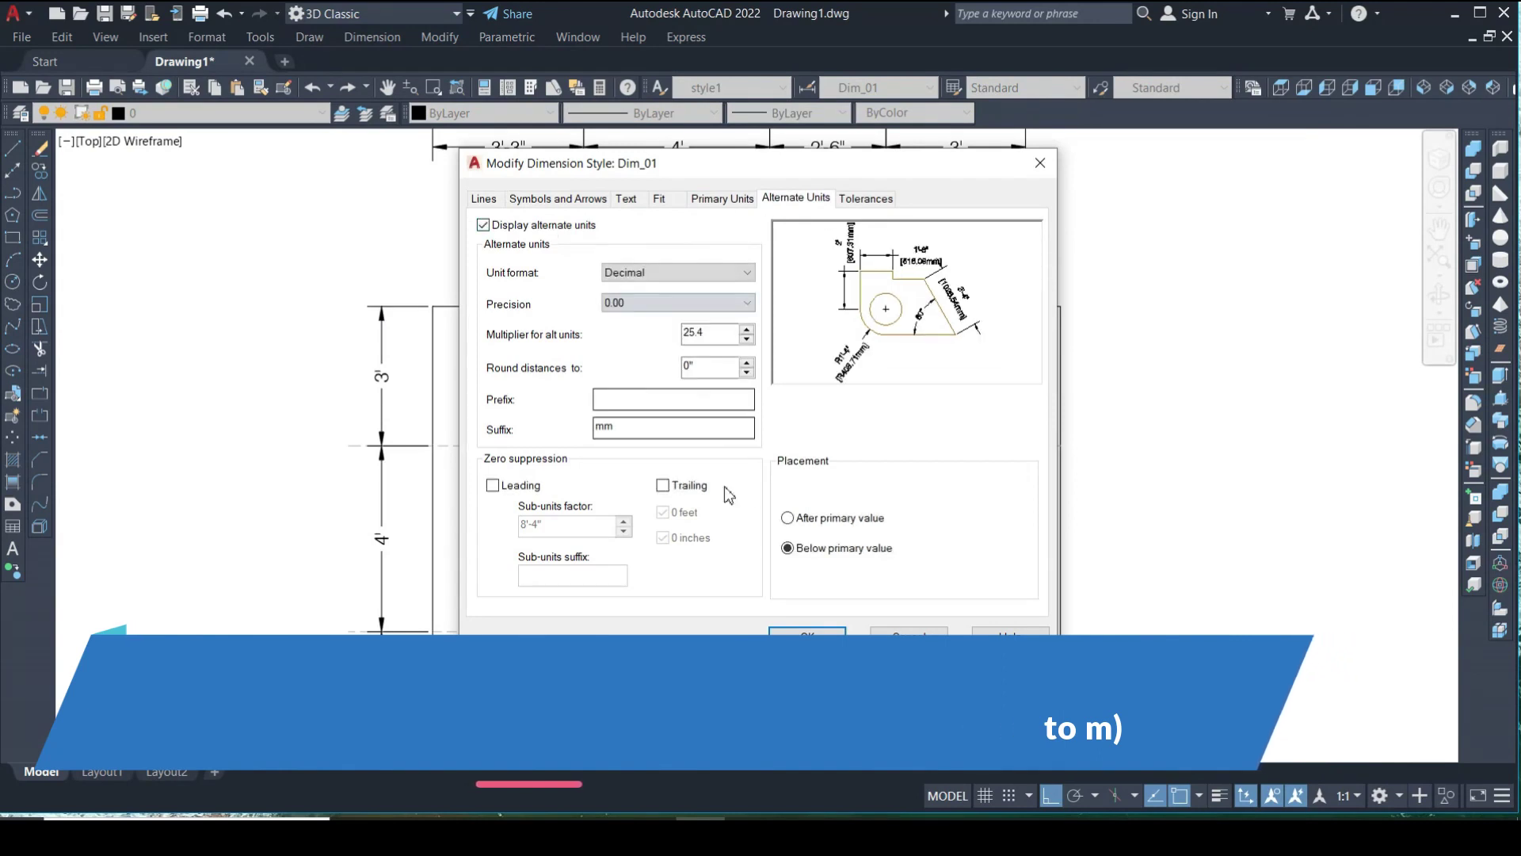
pyautogui.click(806, 634)
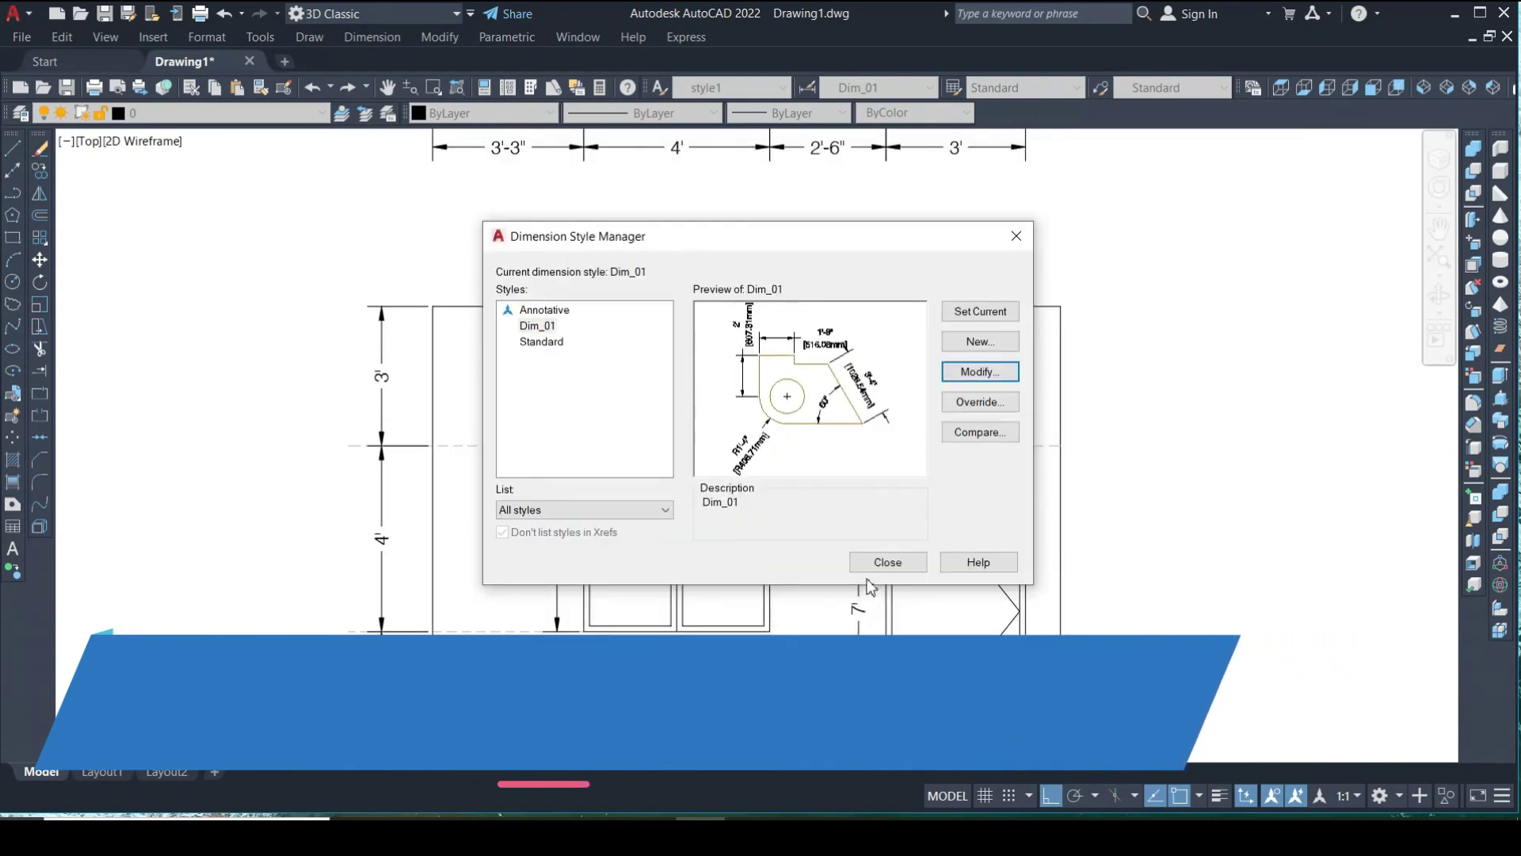
pyautogui.click(880, 564)
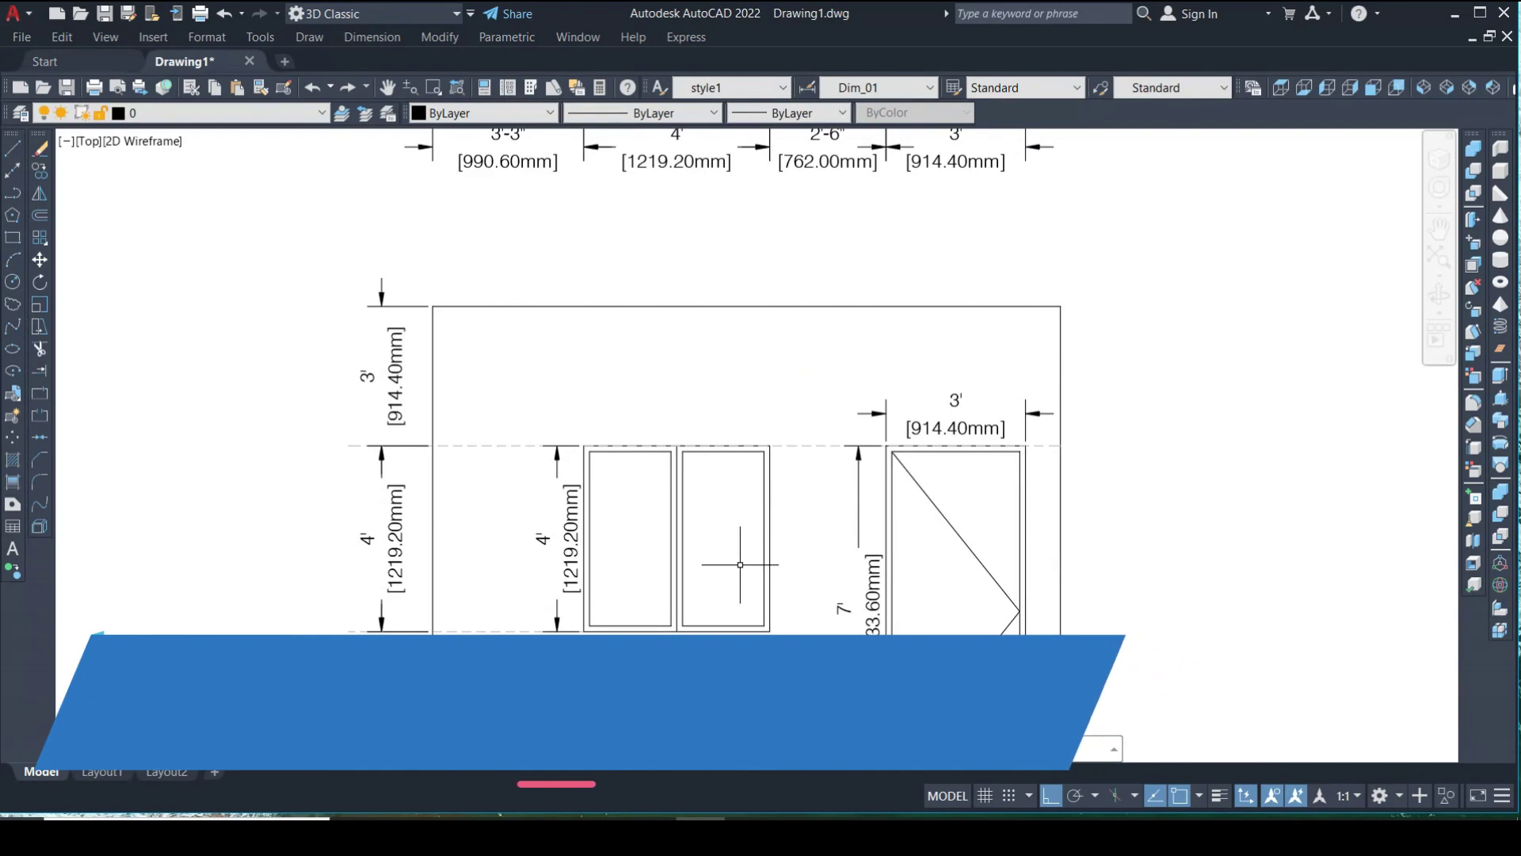